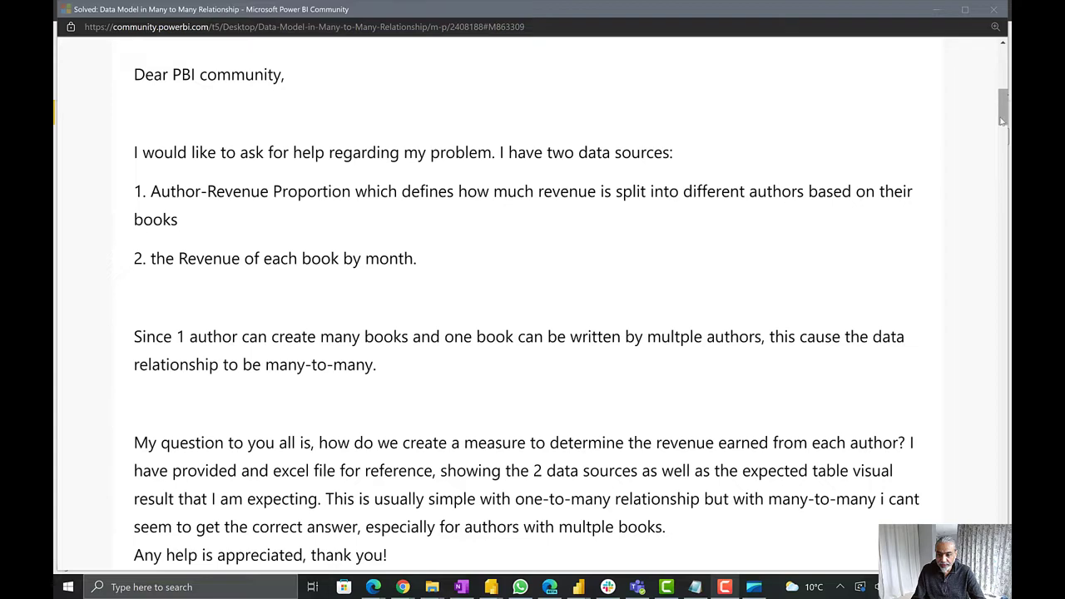
Step: Read the forum post about the two data sources and the measure needed for the revenue earned by each author
scroll(995, 108, up, 2)
scroll(996, 108, down, 2)
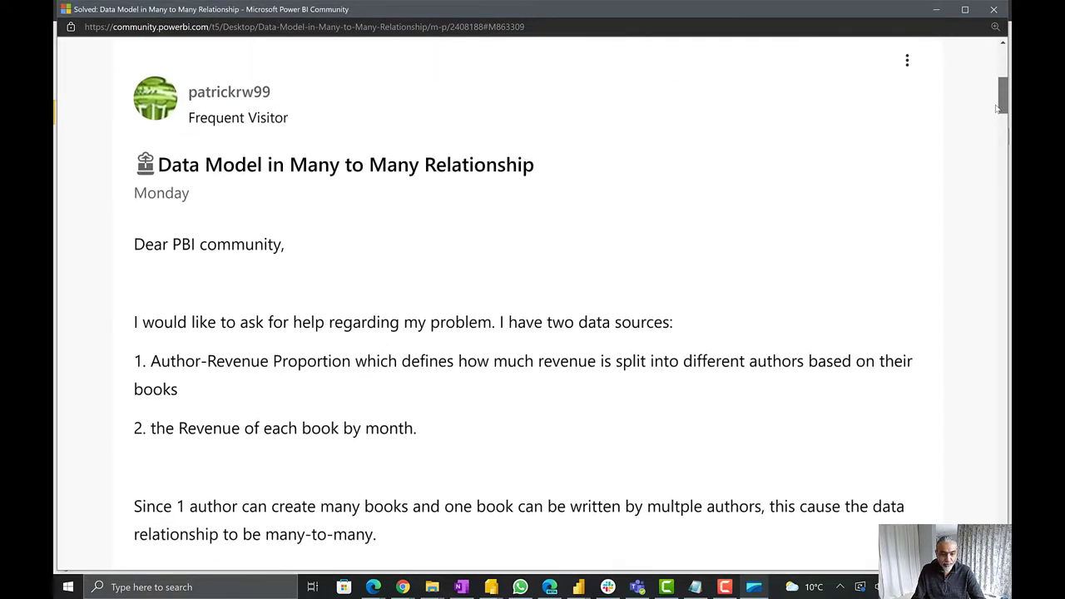
scroll(995, 119, down, 1)
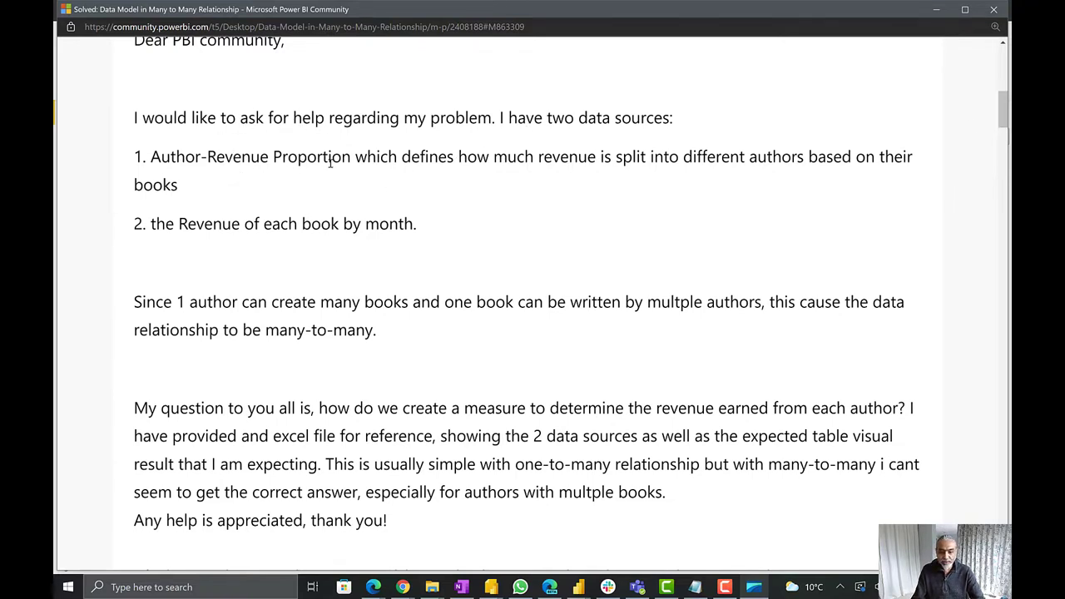
click(55, 200)
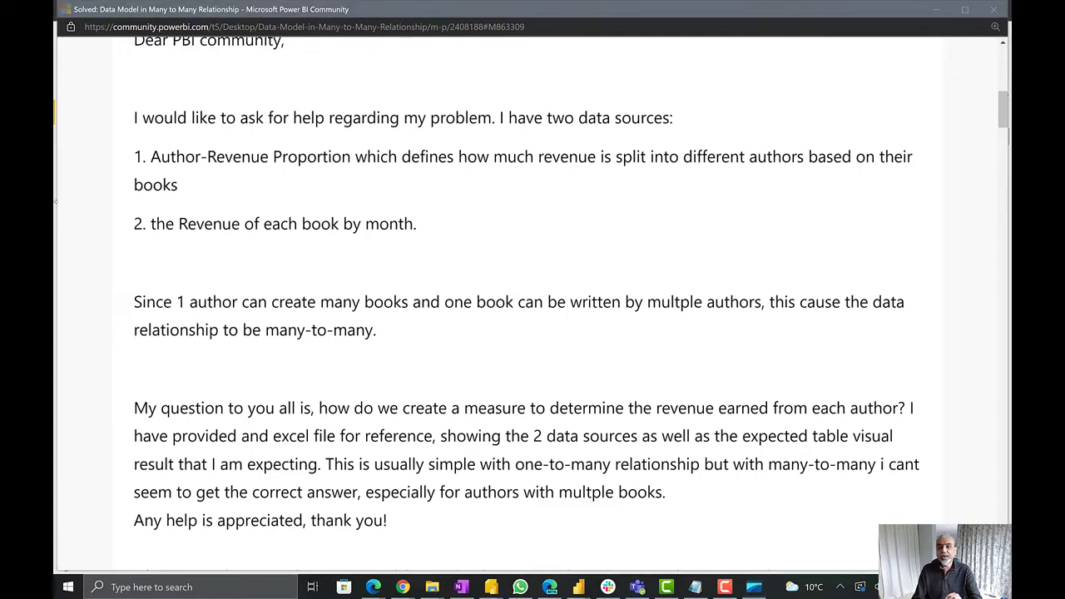
click(202, 221)
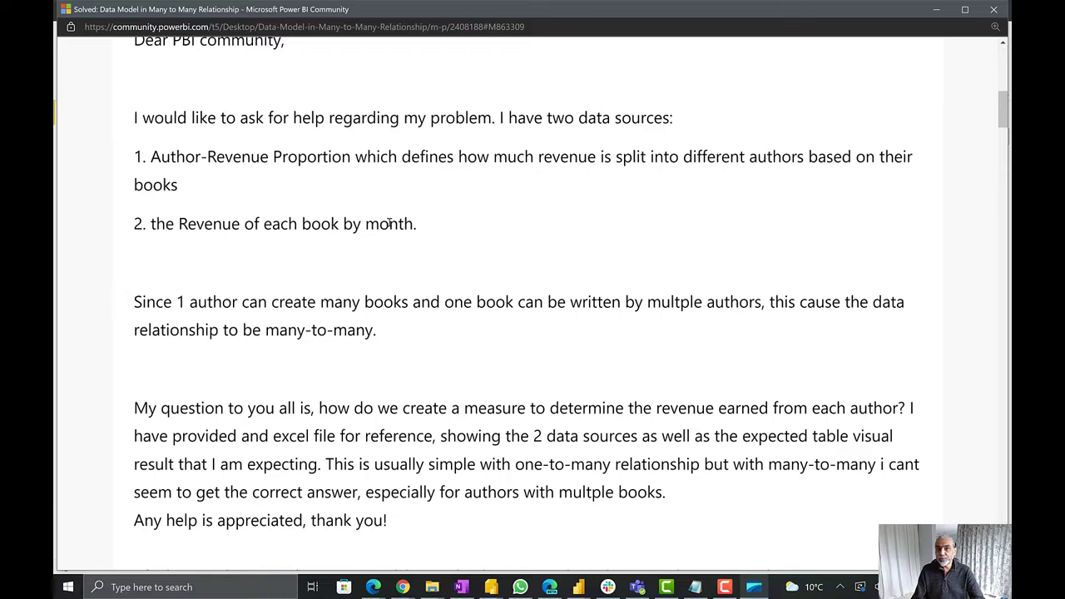
scroll(389, 224, down, 2)
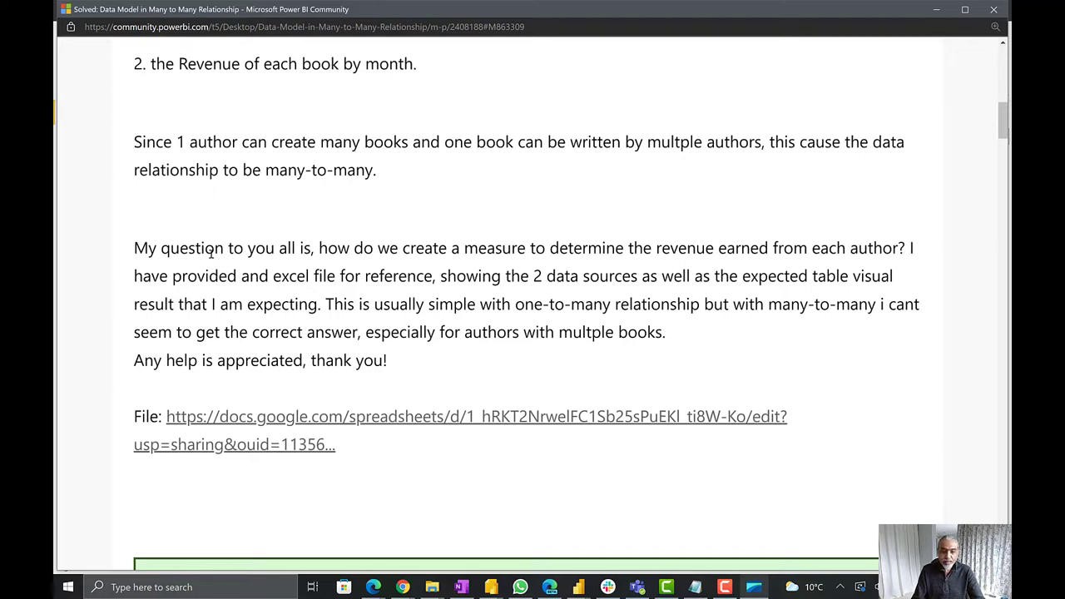
drag(337, 248, 761, 245)
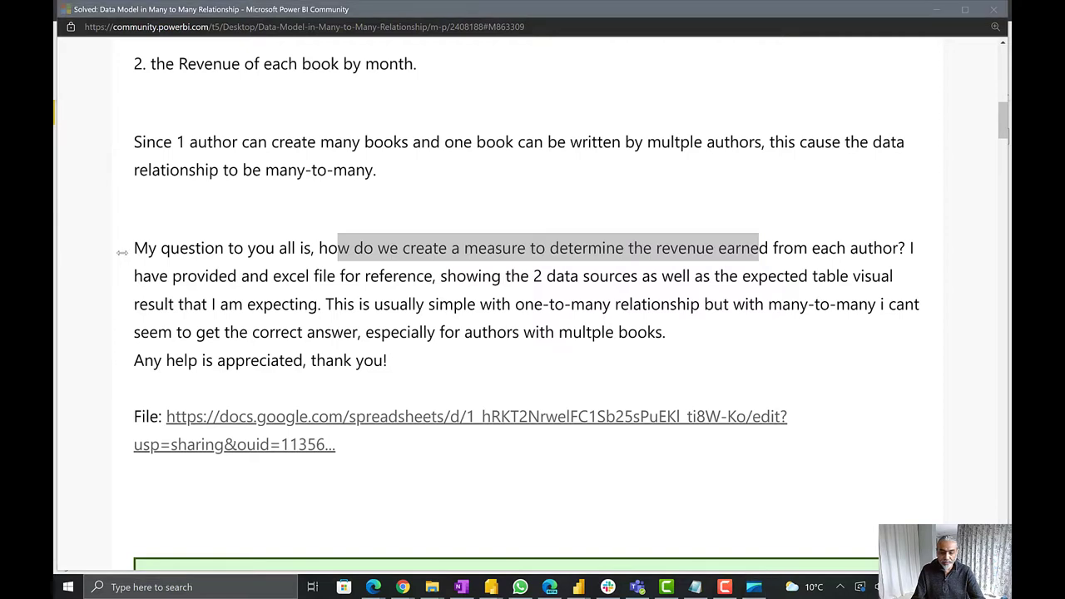
Step: Switch to the Author Revenue file in Power BI Desktop and display the Author table's data
key(alt+Tab)
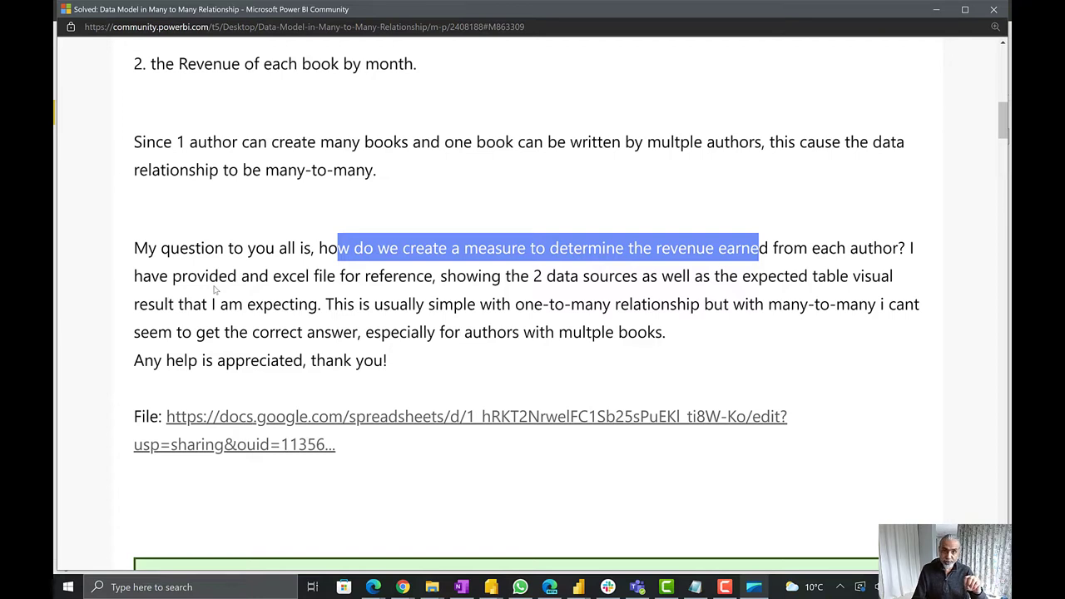
key(alt+Tab)
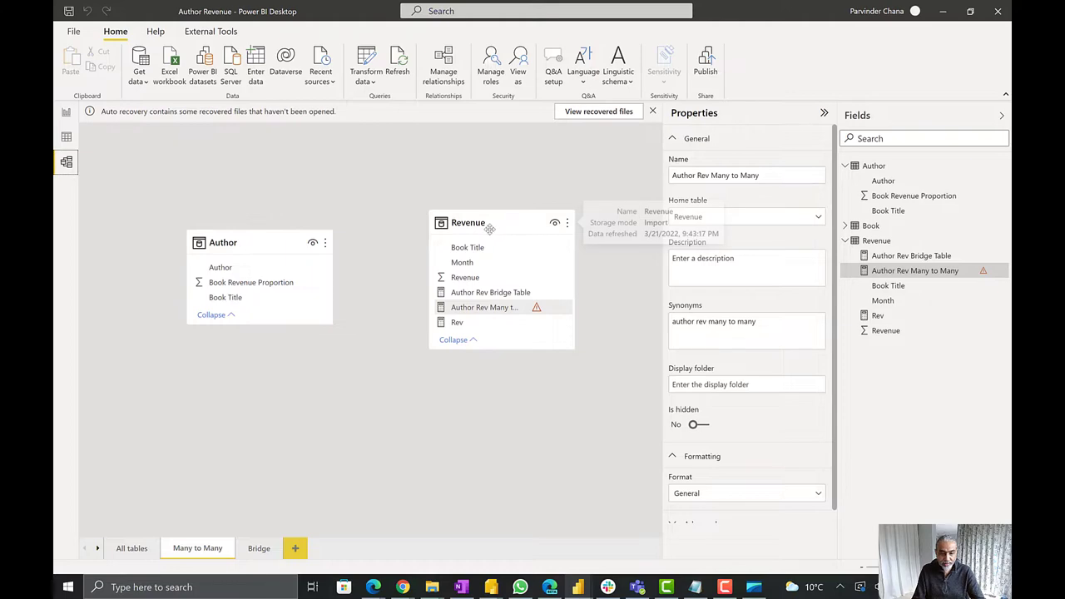
click(66, 137)
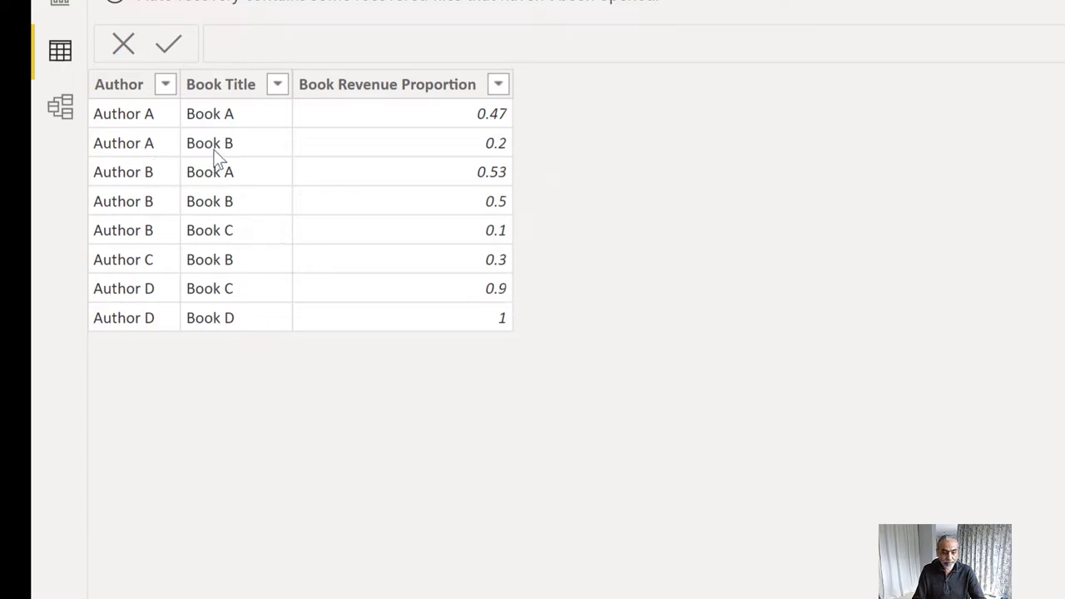
Step: Filter the Author column of the Author table to show only Author A
click(166, 84)
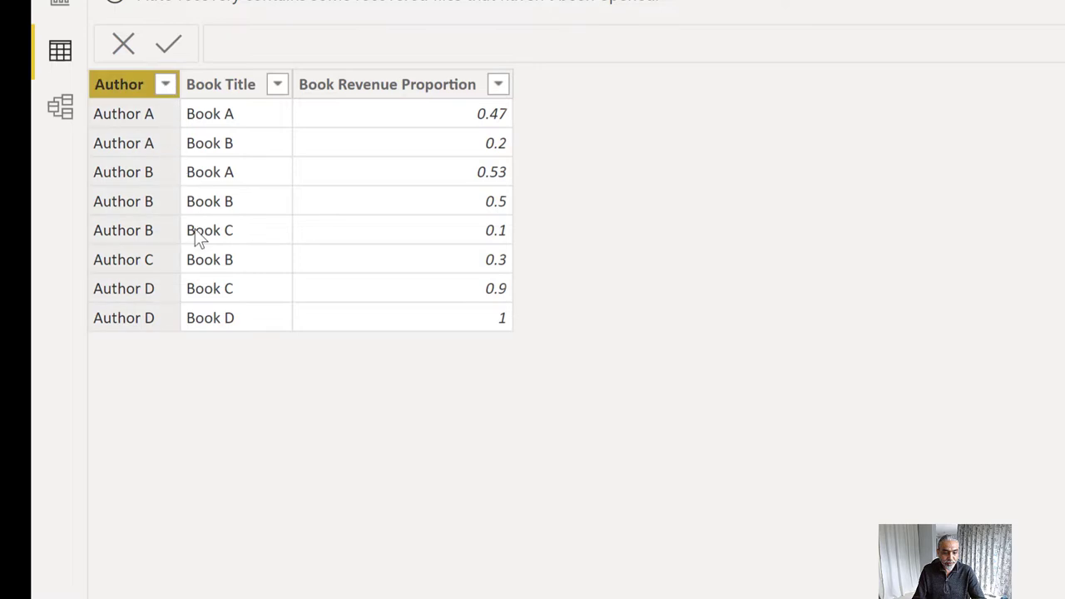
click(250, 373)
click(275, 403)
click(427, 517)
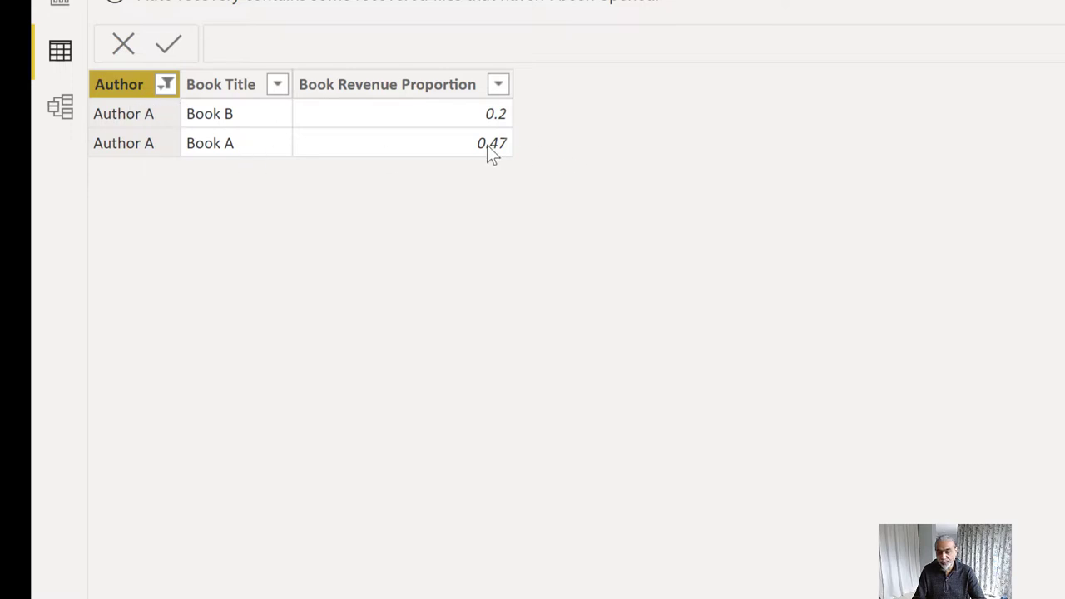
Step: Reset the Author column filter so that all authors are selected again
click(162, 87)
click(264, 376)
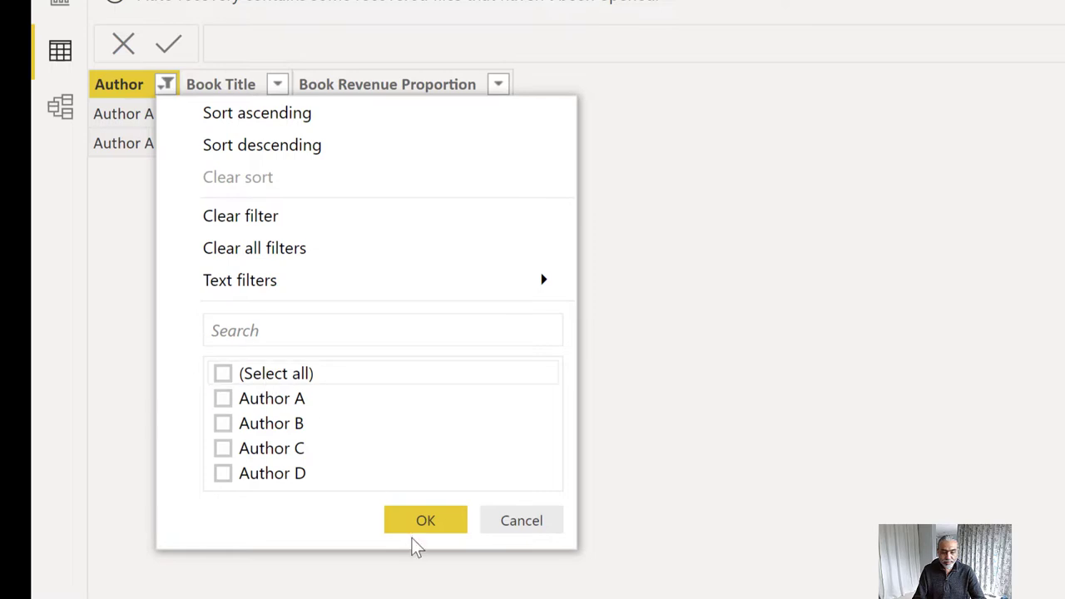
click(282, 376)
click(423, 532)
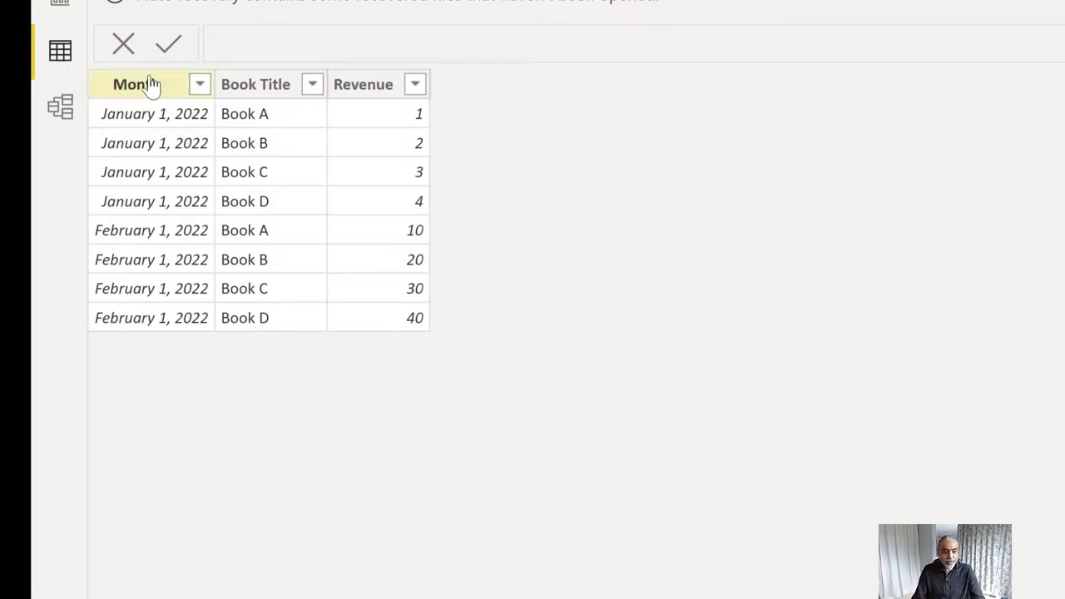
Step: In the model diagram, move the Author table closer to Revenue and relate its Book Title to Revenue's Book Title
click(62, 117)
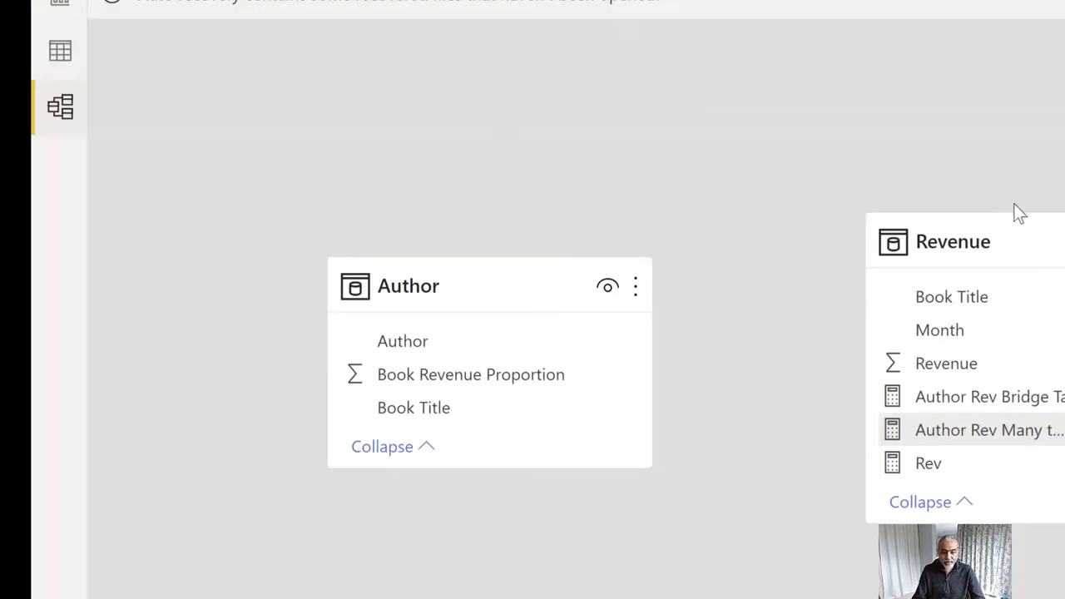
click(298, 327)
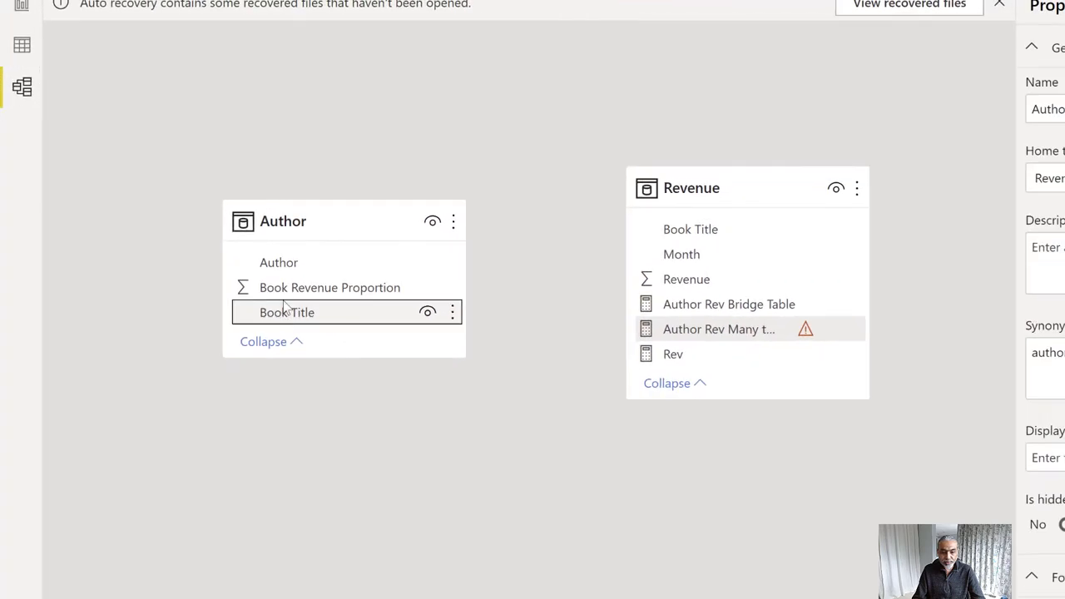
drag(339, 203, 409, 185)
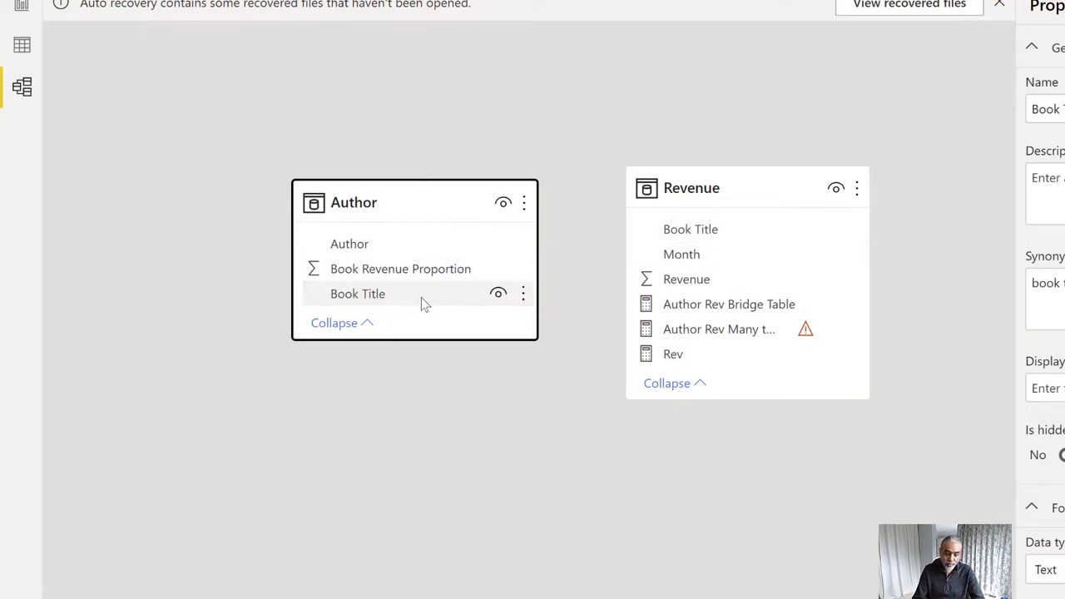
click(397, 300)
drag(397, 300, 684, 227)
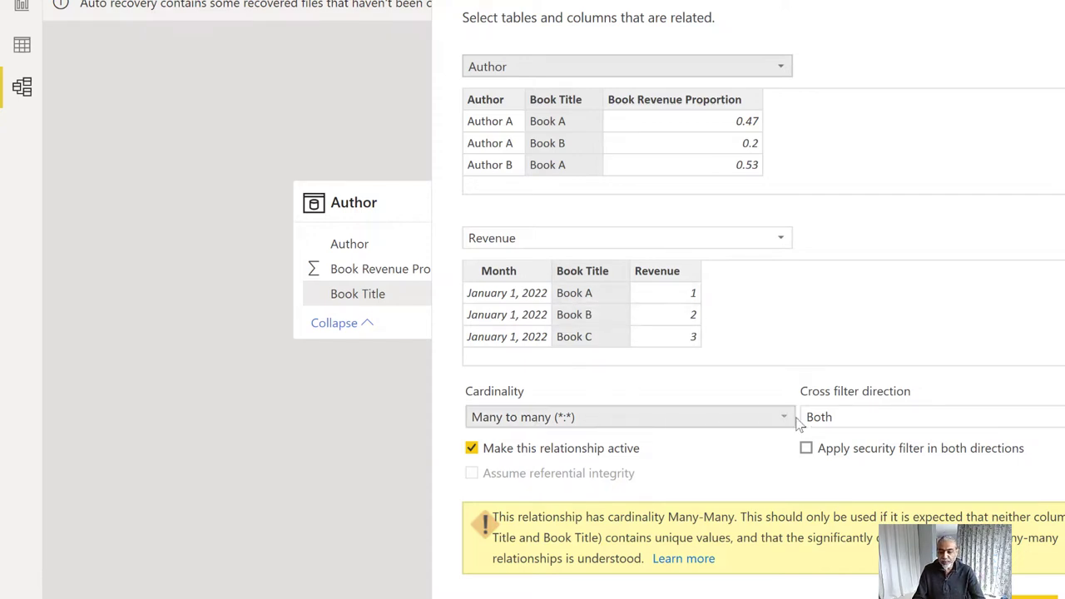
Step: Create the many-to-many relationship with cross filter direction Single (Author filters Revenue), and reposition the Author table up and away from Revenue
click(854, 416)
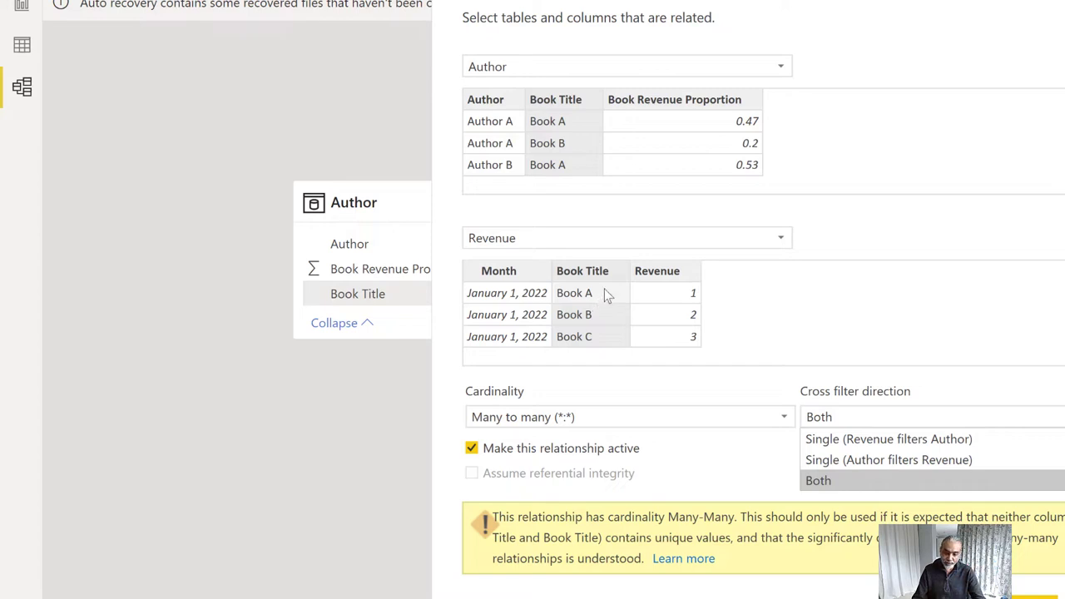
click(640, 31)
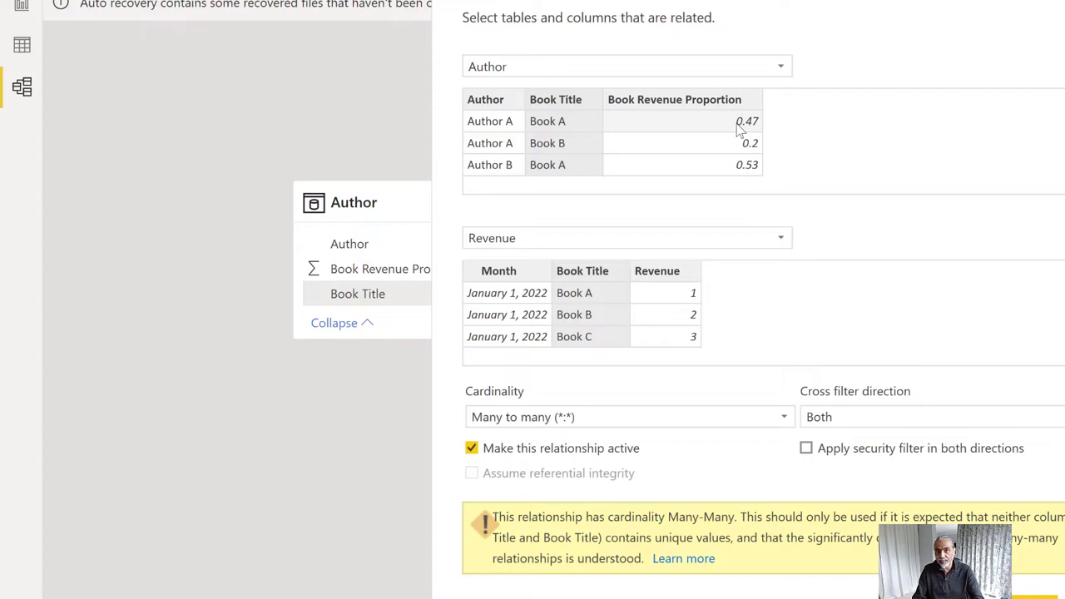
click(980, 420)
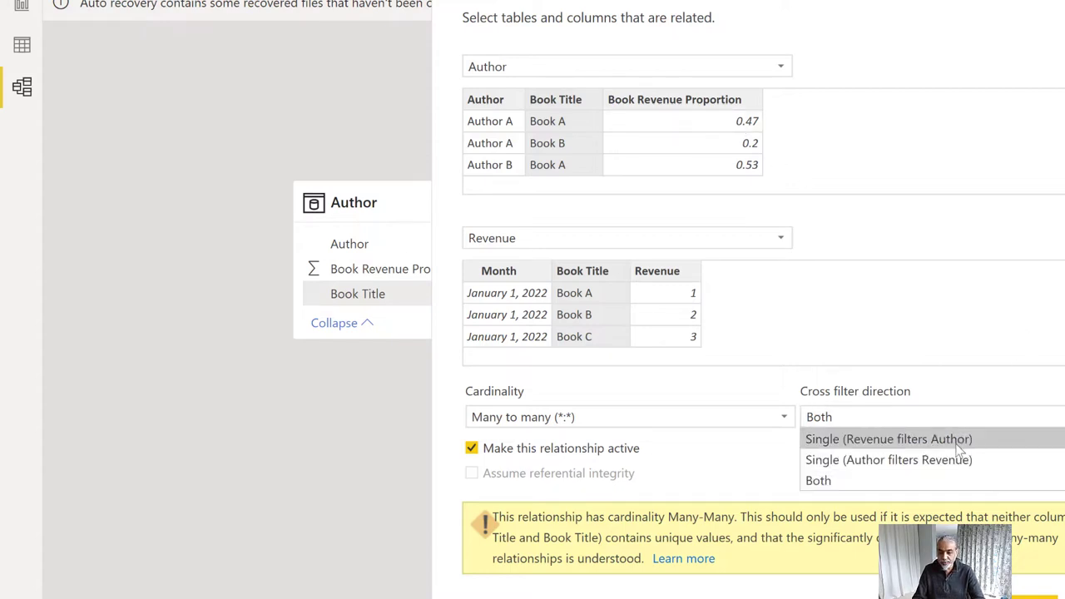
click(882, 465)
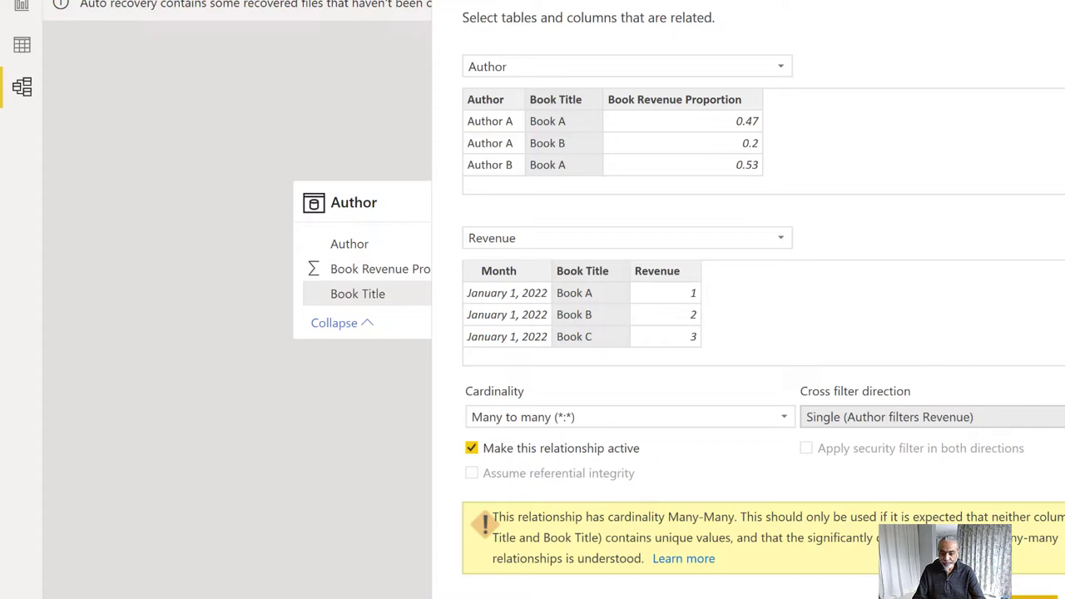
key(Return)
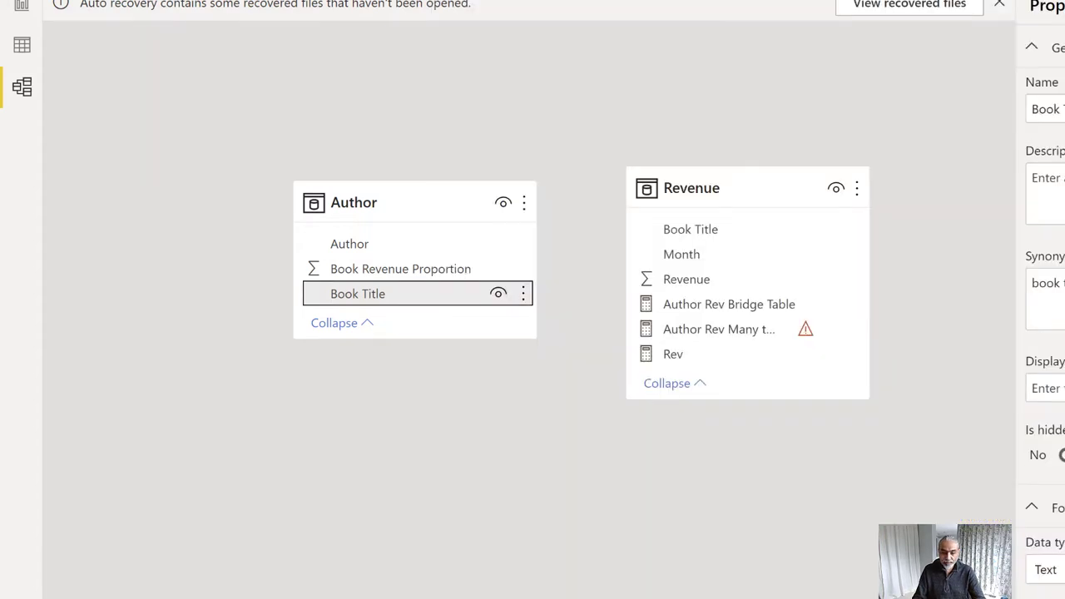
drag(400, 207, 349, 136)
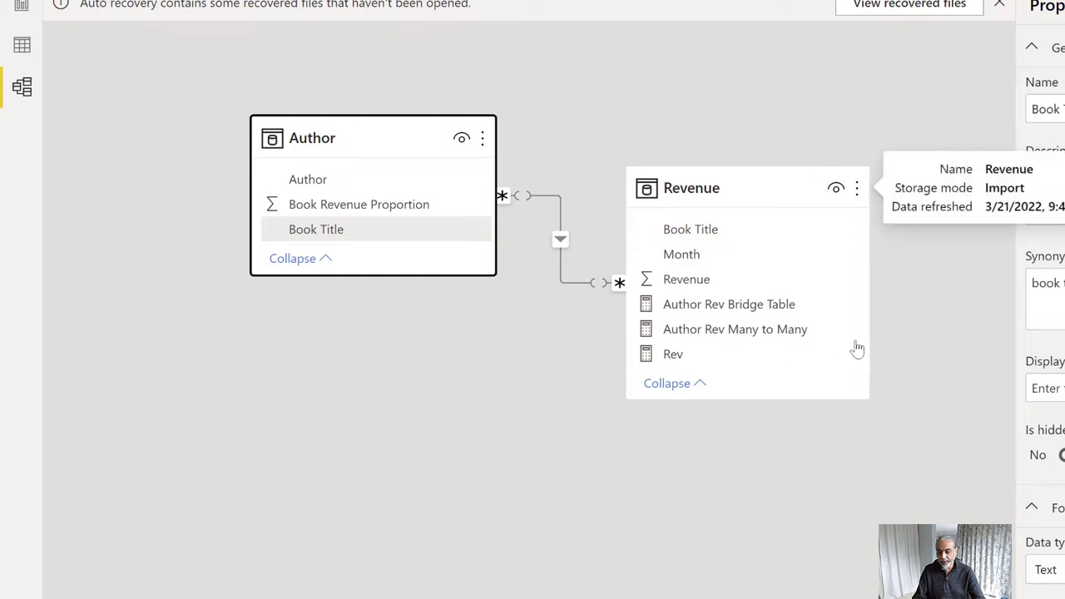
Step: On the blank report page, build a table visual with Author, Book Title and Book Revenue Proportion from the Author table
click(22, 5)
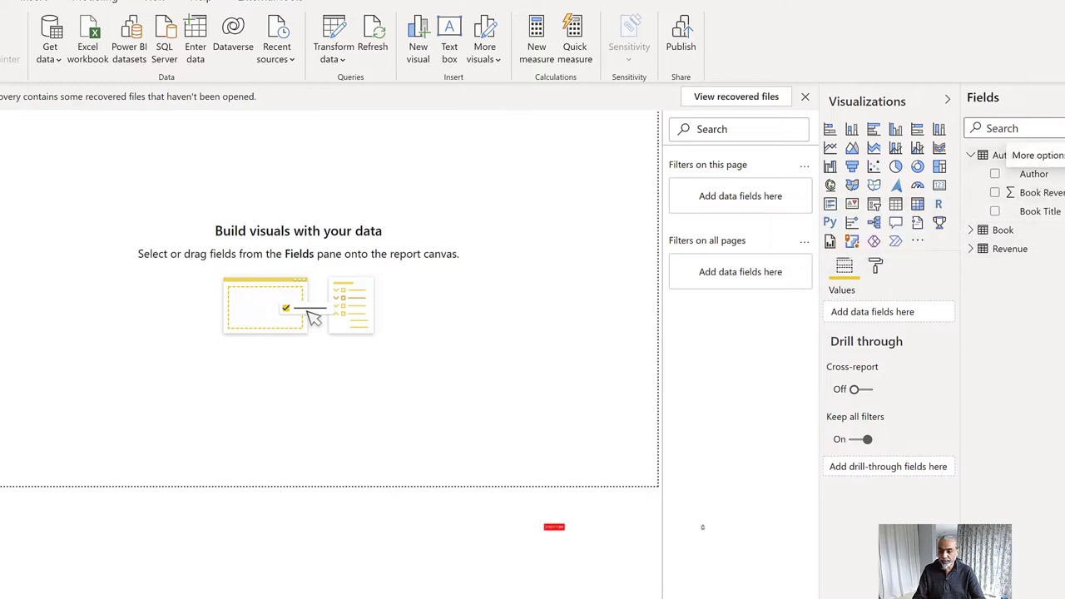
drag(1033, 174, 197, 190)
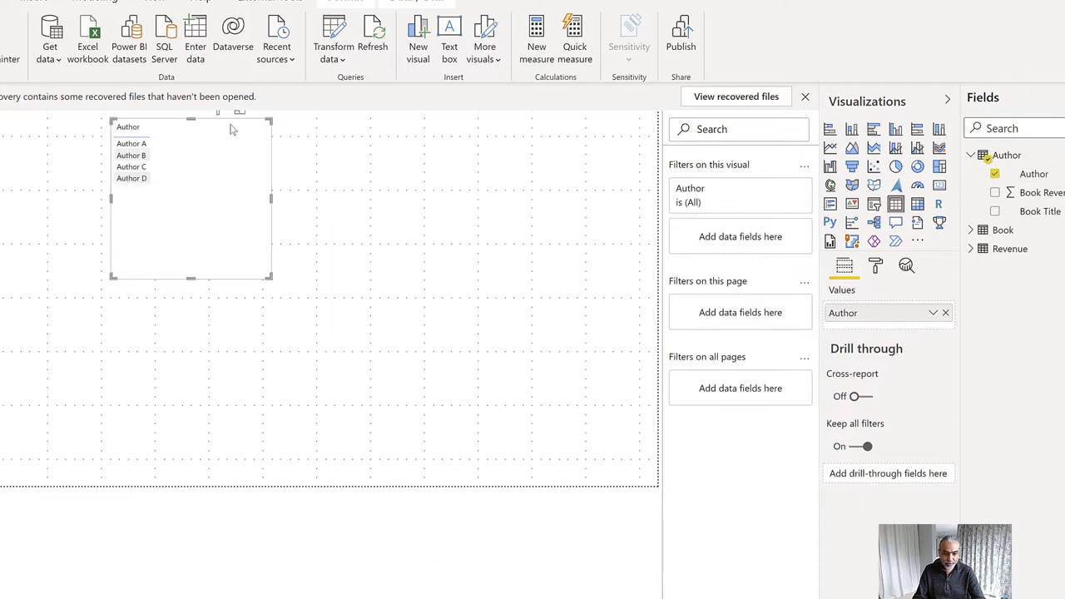
drag(262, 116, 532, 173)
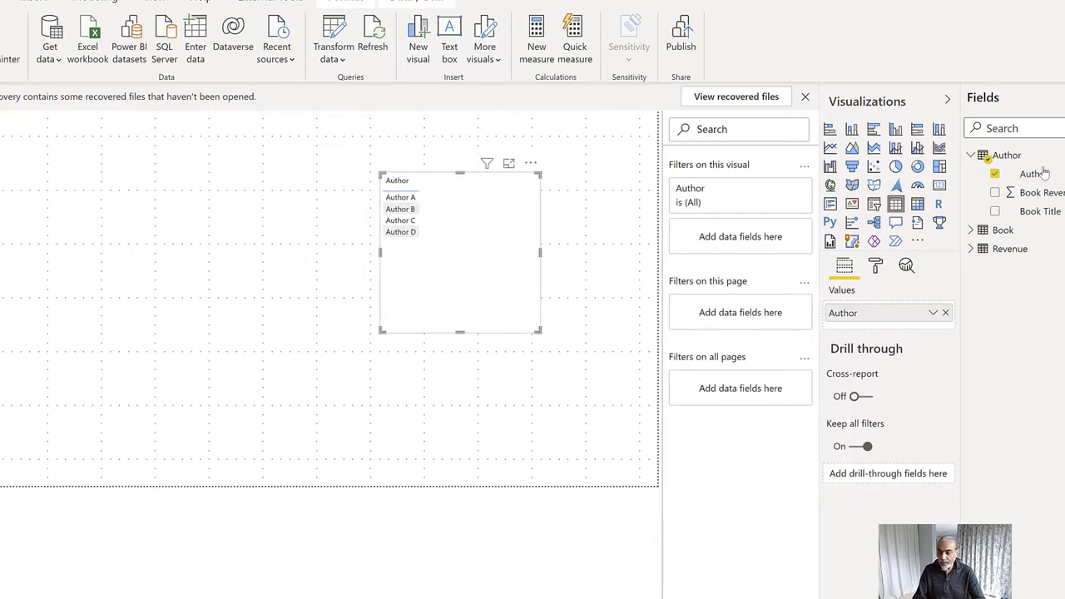
drag(1040, 213, 471, 287)
drag(1044, 197, 508, 243)
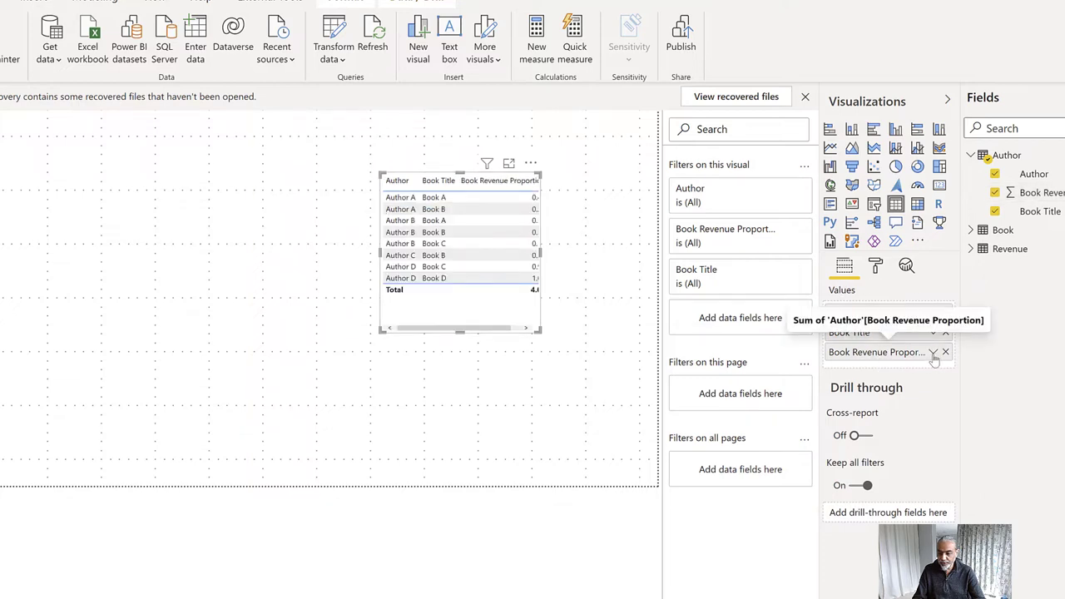
Step: Set Book Revenue Proportion to Don't summarize and widen the table visual so the whole column fits
click(932, 353)
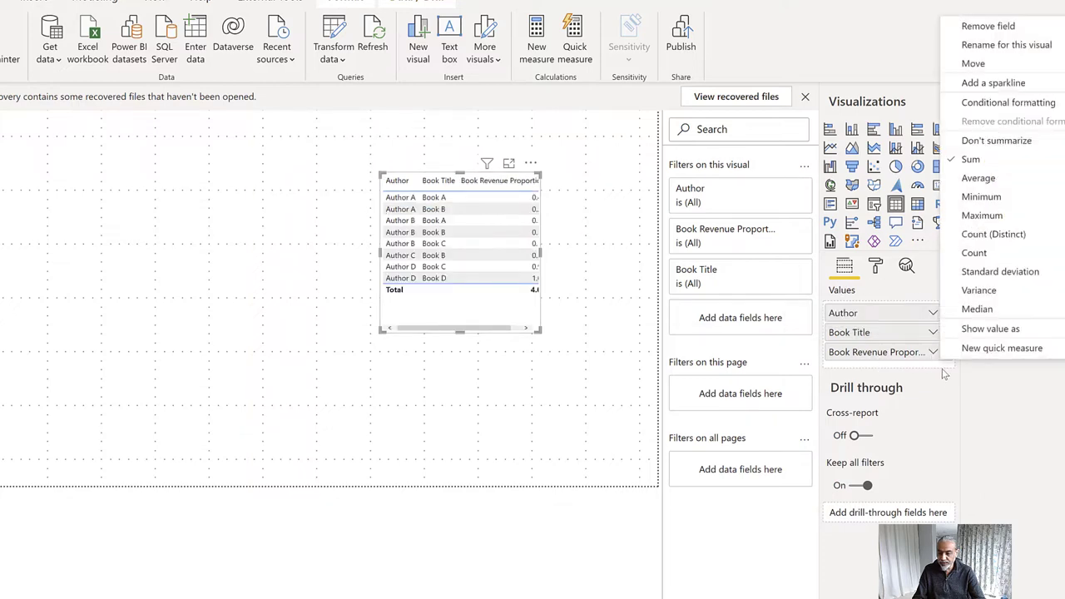
click(996, 141)
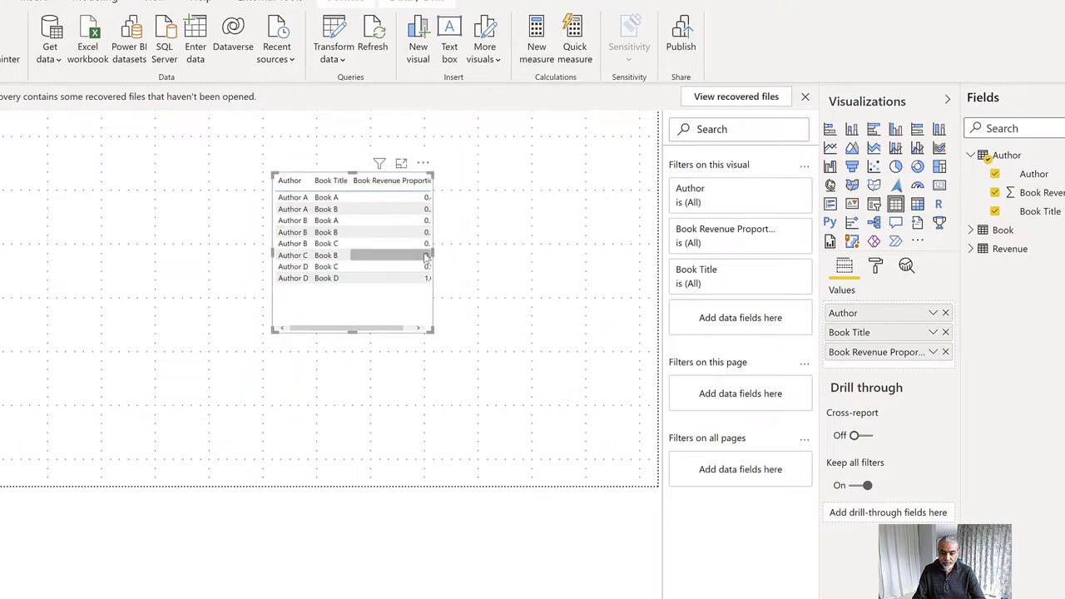
drag(475, 302, 588, 288)
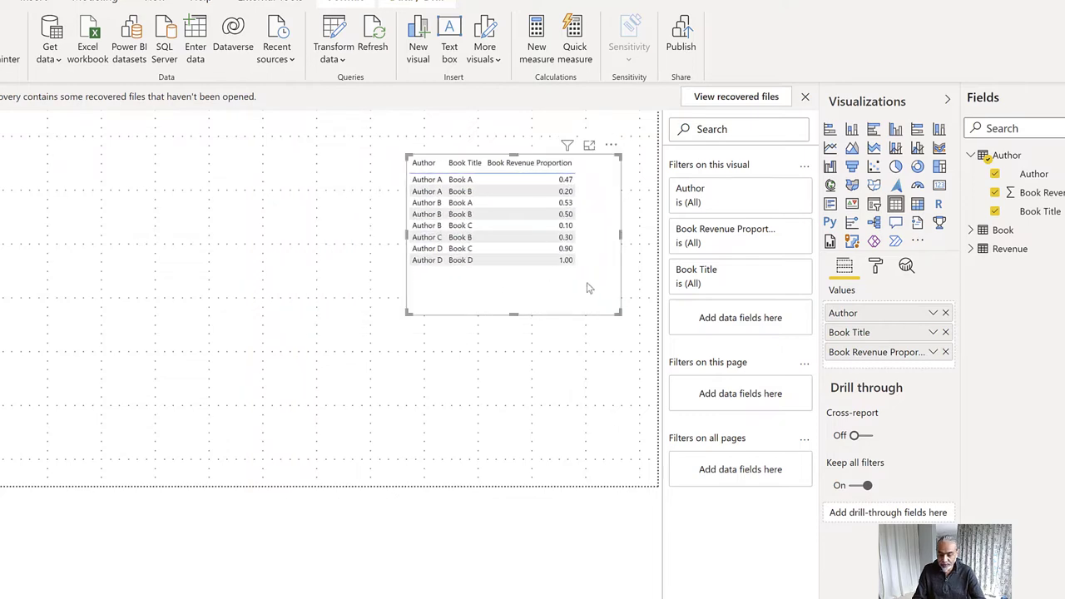
Step: Dismiss the auto recovery notice, keeping the files for later viewing, and collapse the Filters pane to gain canvas space
click(806, 98)
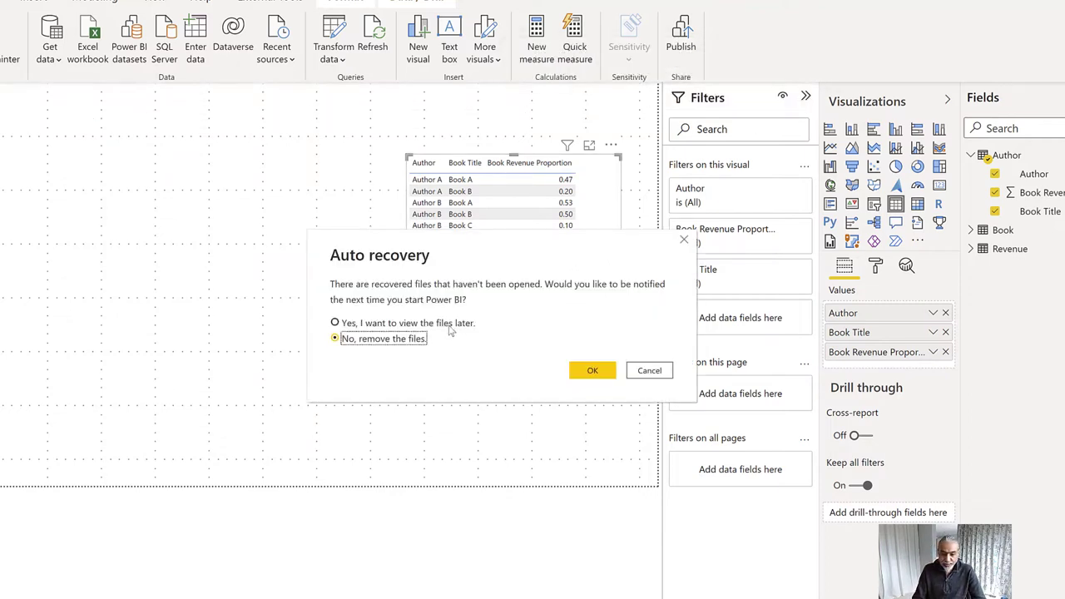
click(407, 323)
click(593, 371)
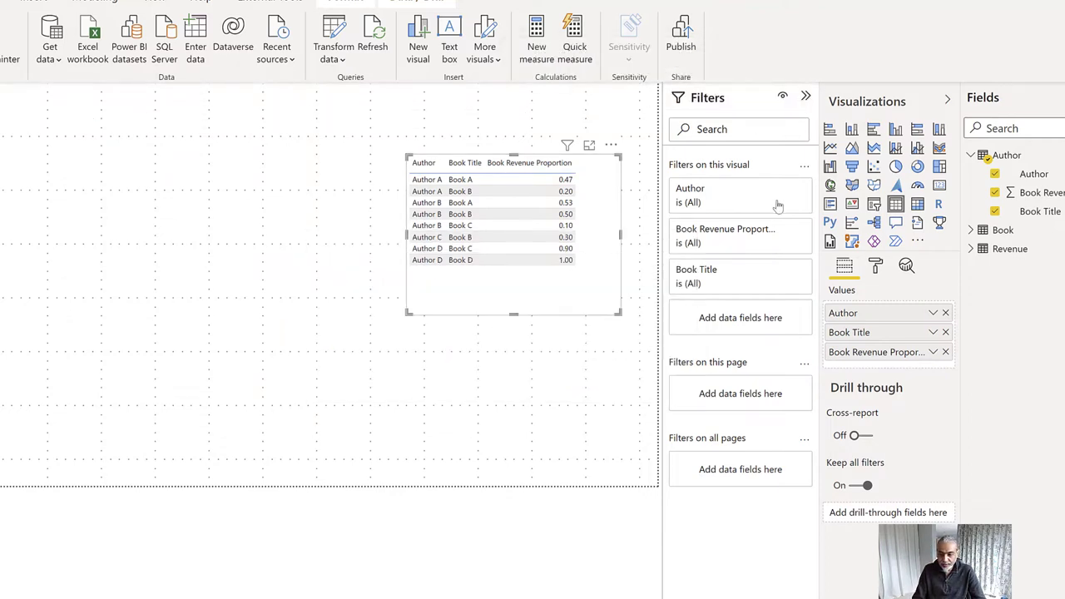
click(806, 98)
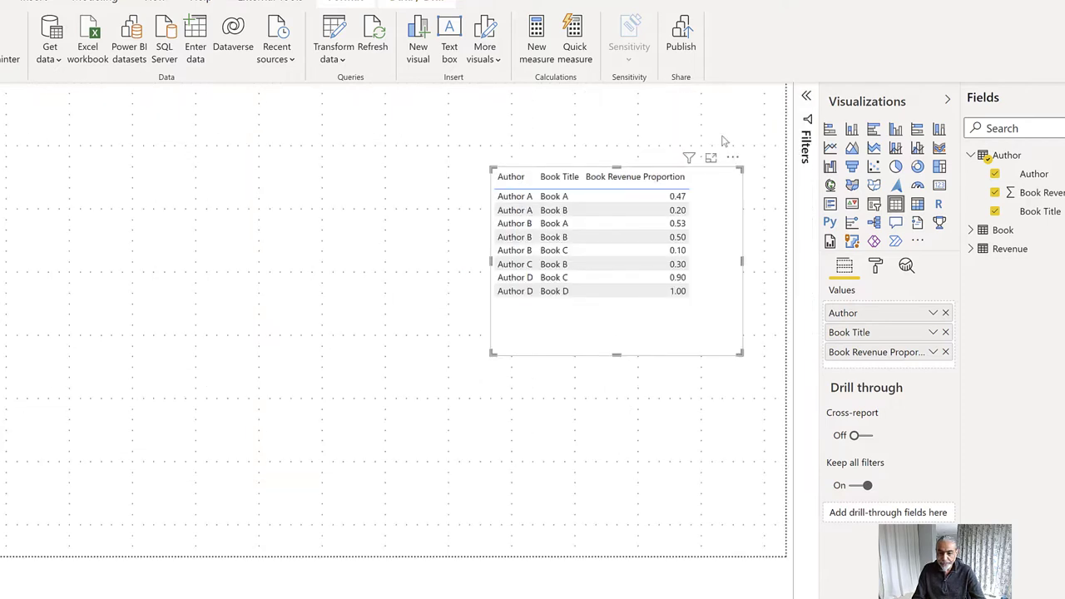
click(691, 306)
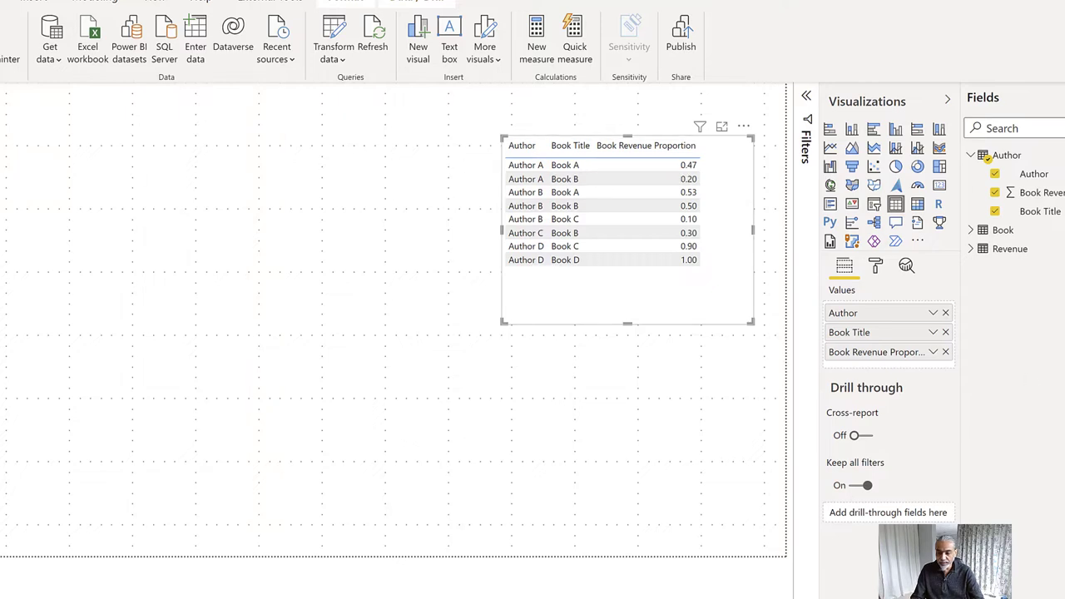
Step: Display the formula of the Rev measure in the Revenue table
click(970, 250)
click(1027, 343)
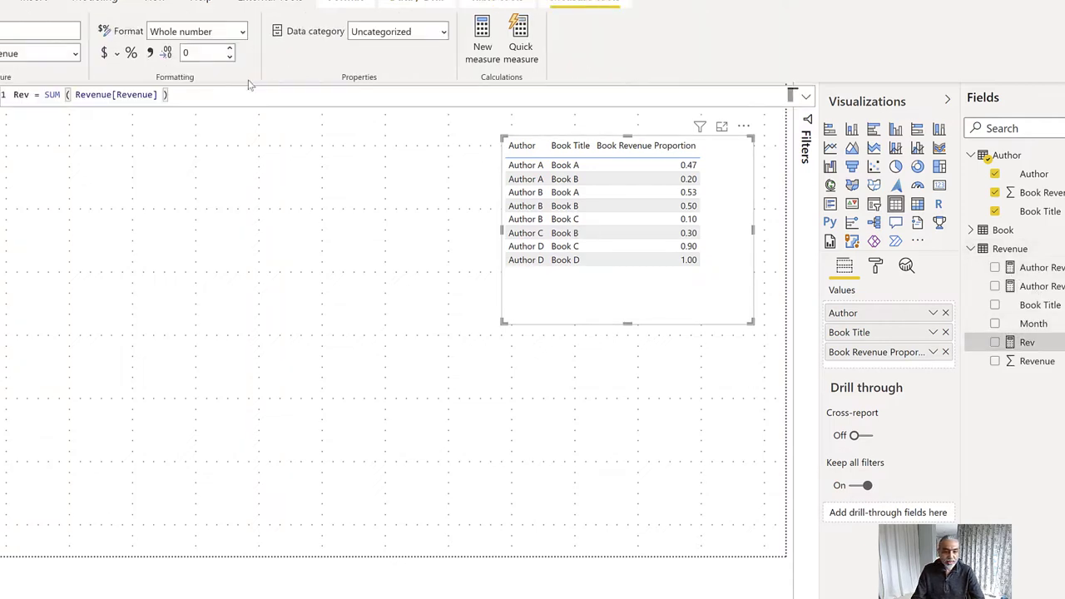
Step: Enlarge the formula text to review the argument of the Rev measure's SUM, and collapse the Revenue table's field list
scroll(203, 92, up, 3)
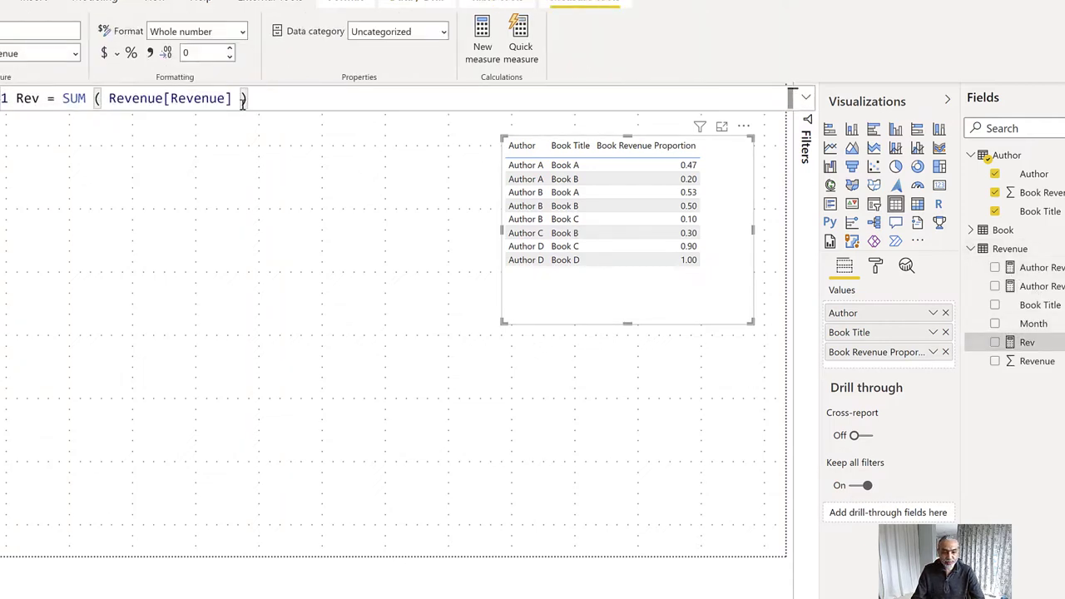
drag(242, 100, 103, 99)
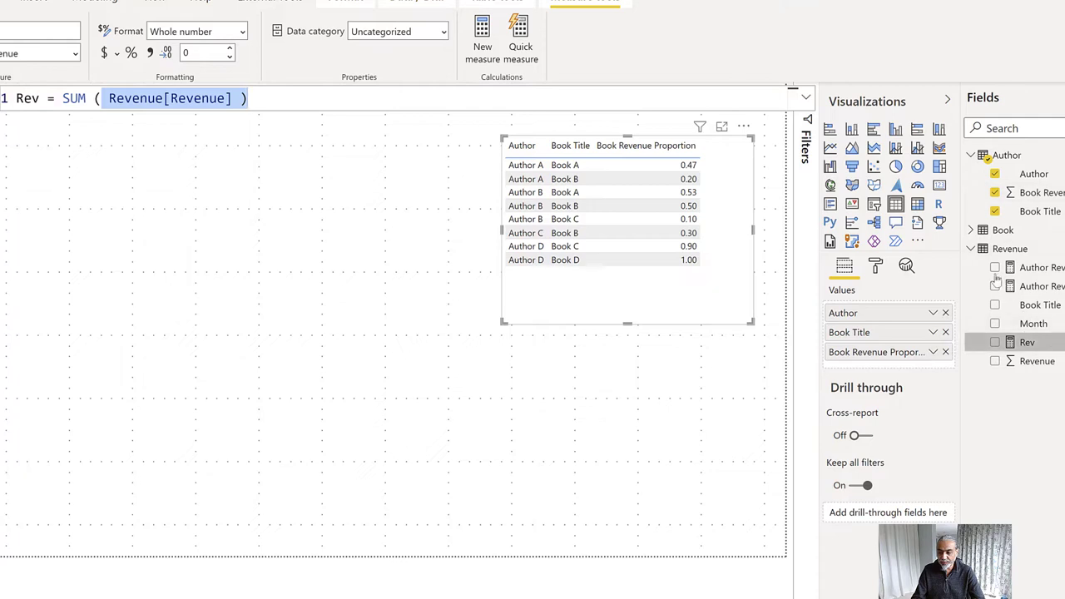
click(971, 249)
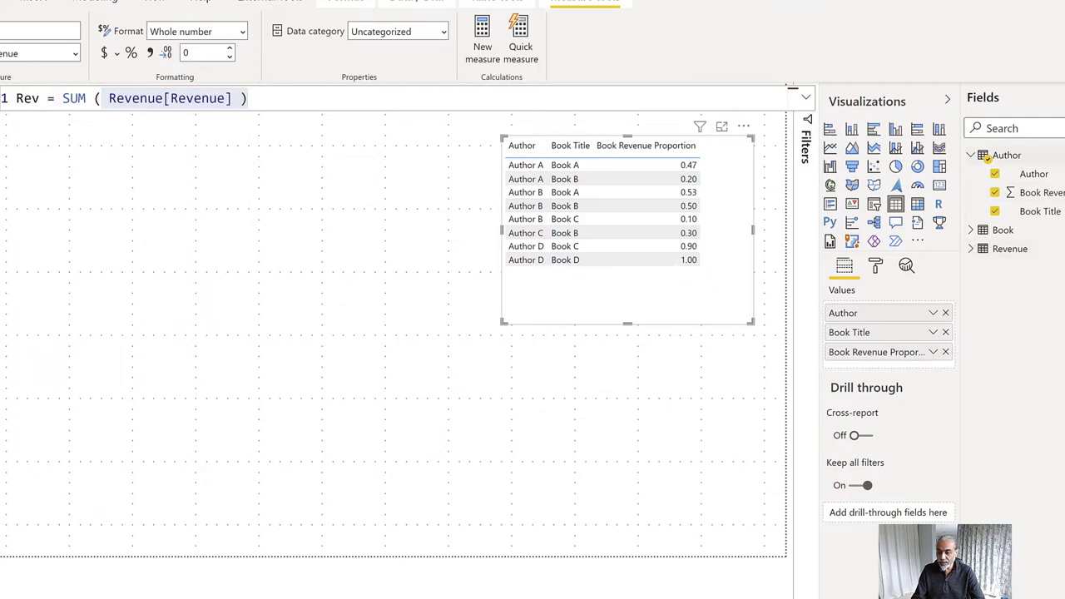
Step: Create a measure in the Author table named Author Revenue - Many to Many and start its expression on a new line
click(1039, 156)
click(1039, 165)
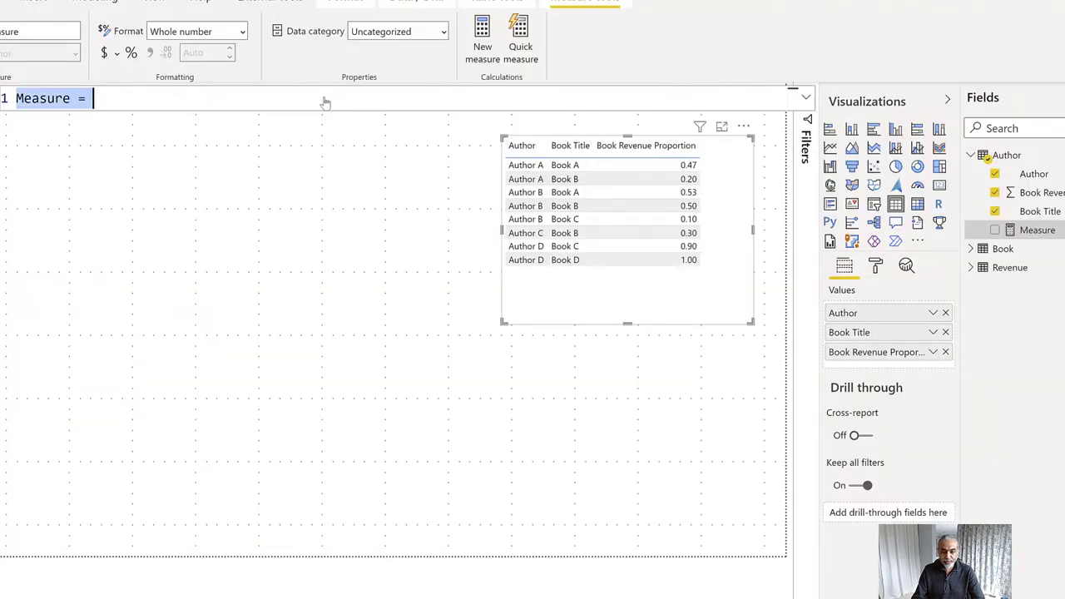
text(Autho)
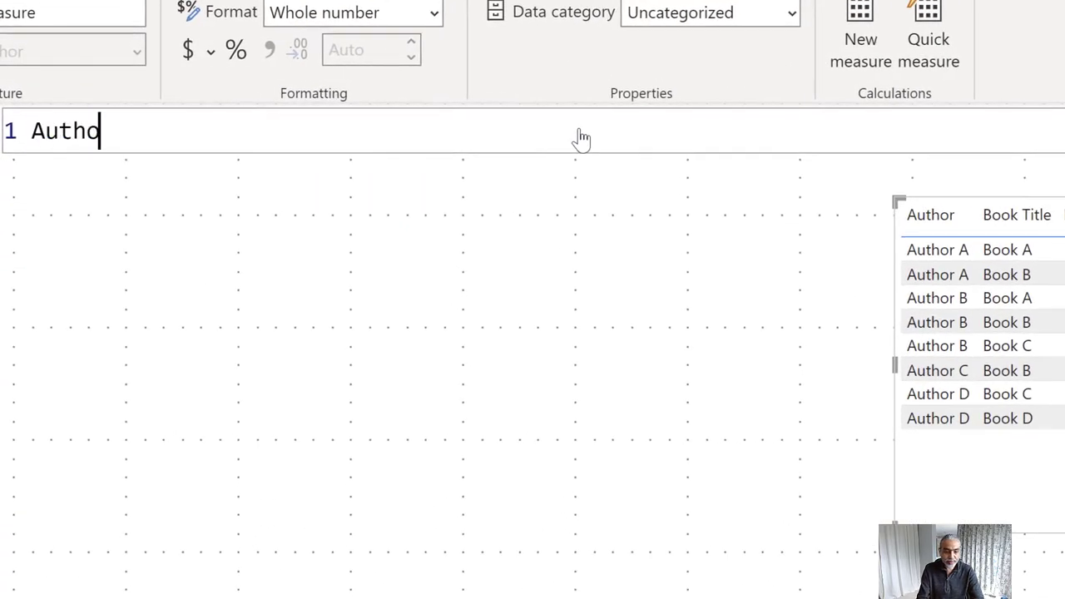
text(r Revenu)
key(BackSpace)
key(BackSpace)
key(BackSpace)
text(venue =)
key(BackSpace)
key(BackSpace)
text(- Many to )
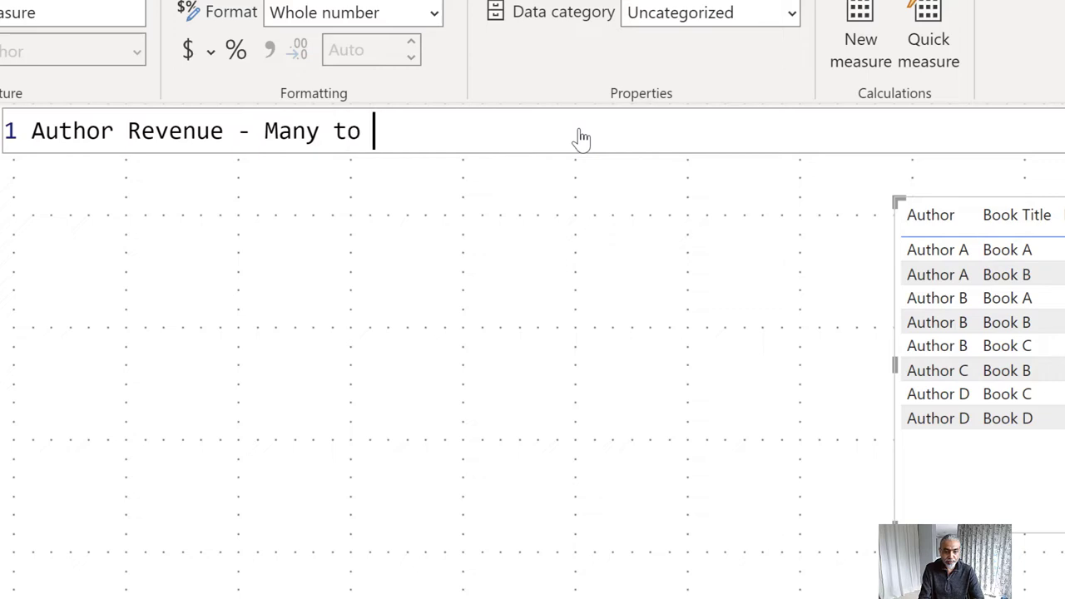
text(Many =)
key(shift+Return)
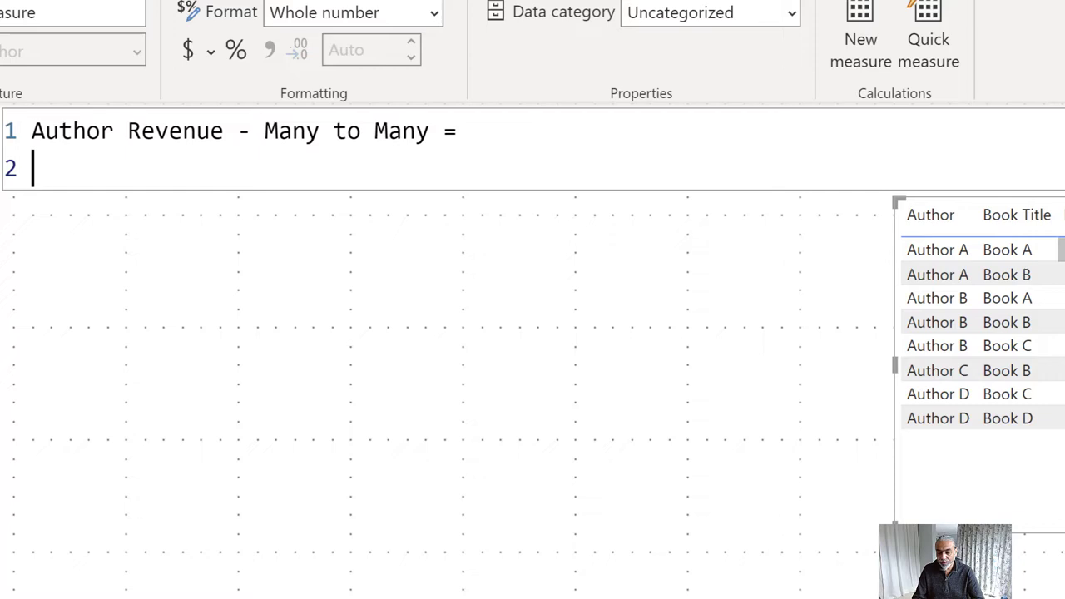
Step: Start the measure's expression with SUMX iterating over Author, multiplying [Rev] by a factor on the following line
text(SUMX ()
key(shift+Return)
text(A)
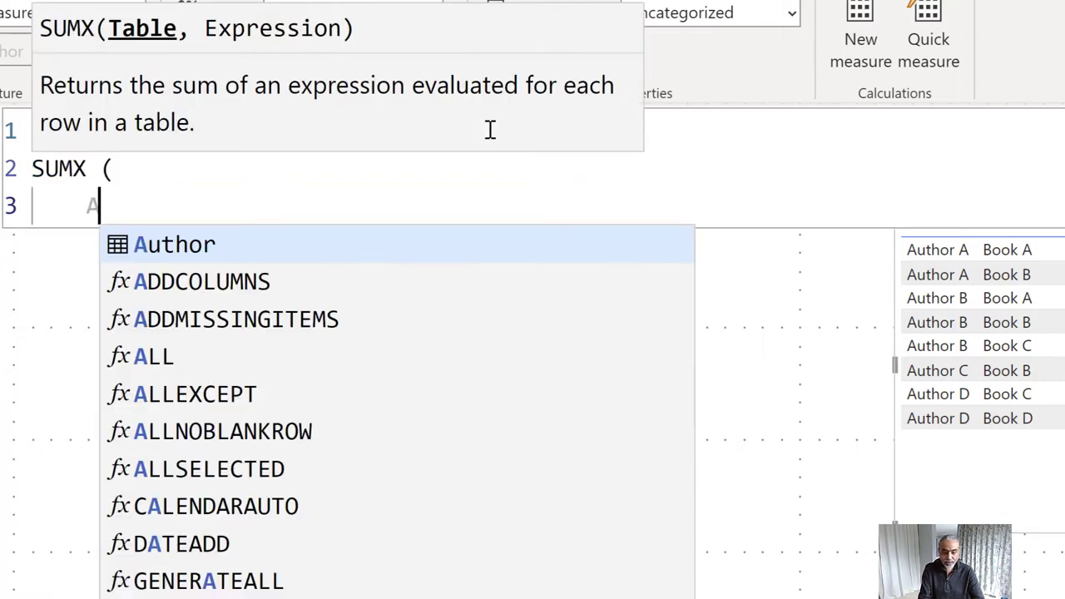
text(uthor,)
key(BackSpace)
text(r,)
key(shift+Return)
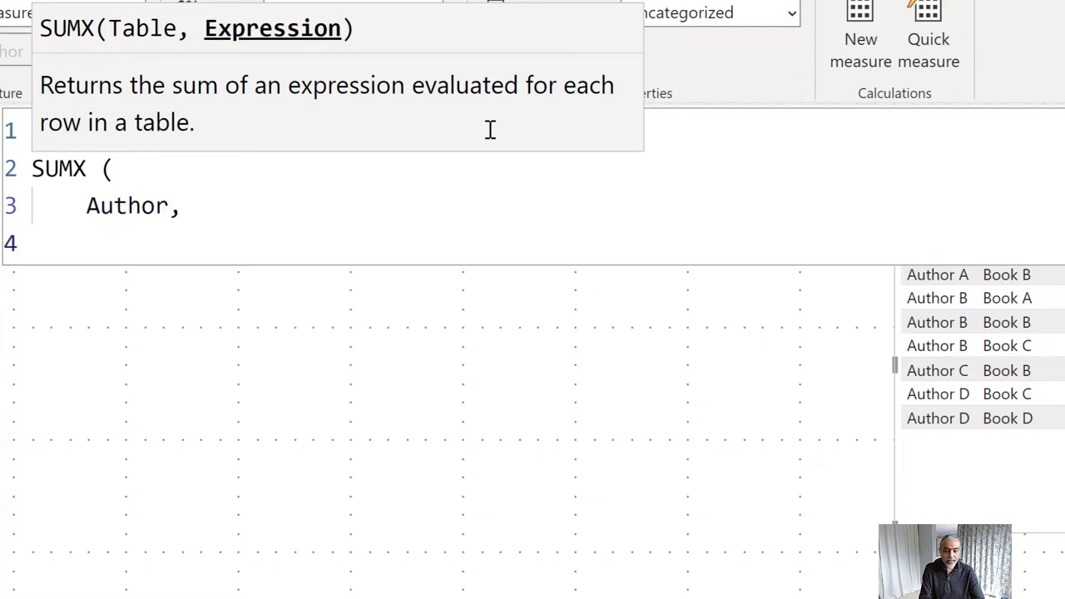
text([Rev],)
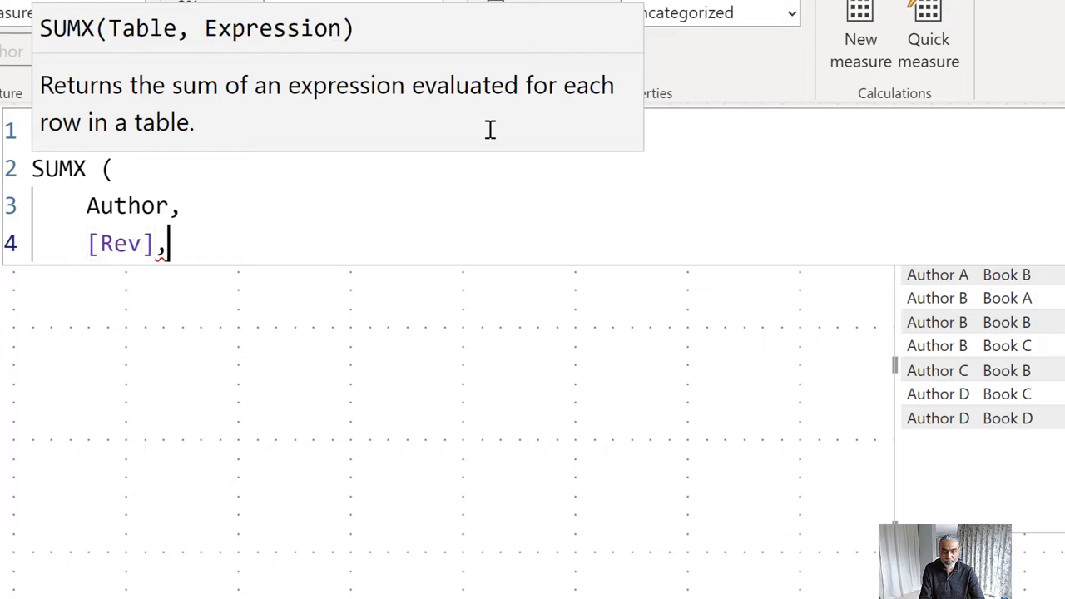
key(BackSpace)
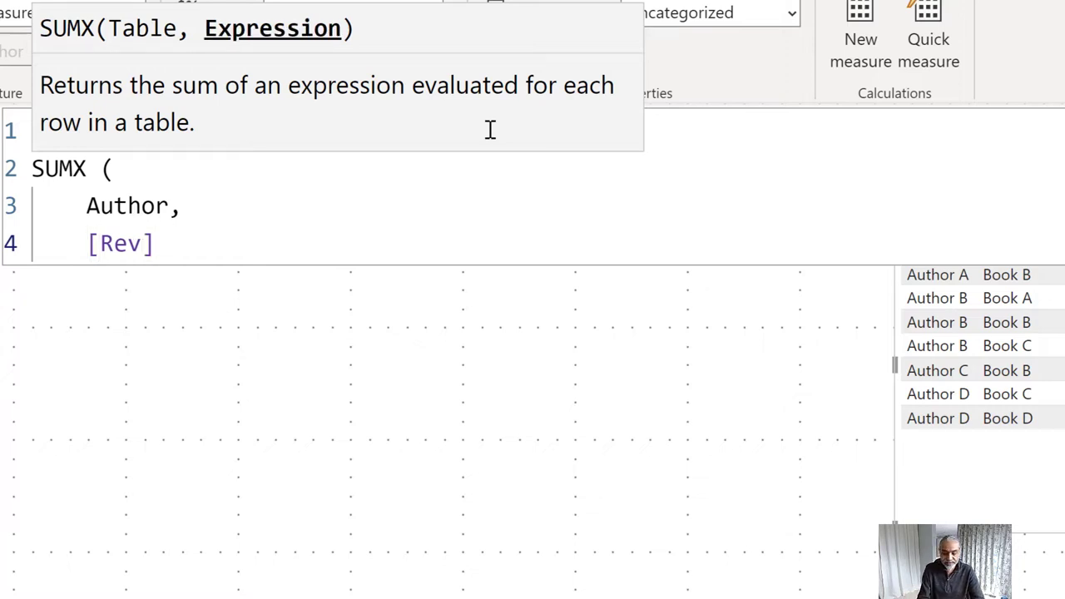
text(*)
key(shift+Return)
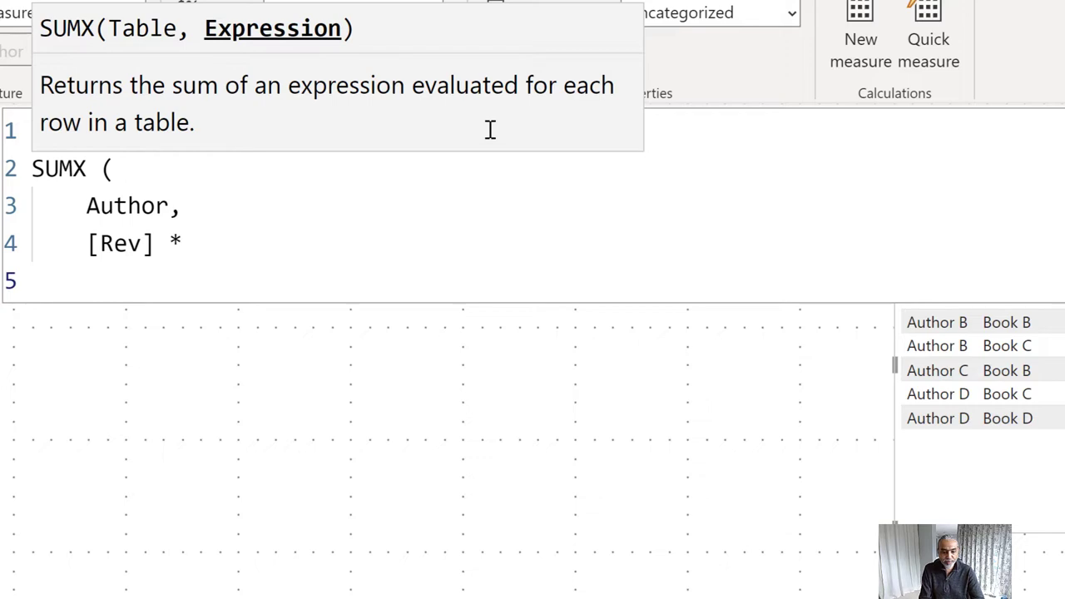
Step: Enter CALCULATE ( MAX ( Author[Book Revenue Proportion] ) ) as the factor that [Rev] is multiplied by
text(CALCULATE )
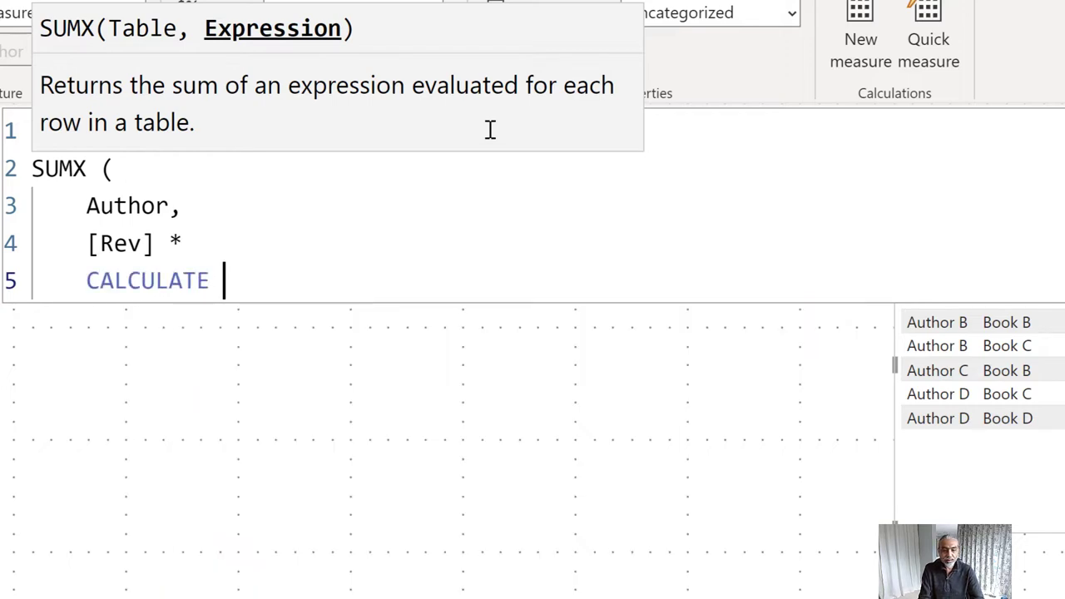
text(( MAX)
key(BackSpace)
key(BackSpace)
key(BackSpace)
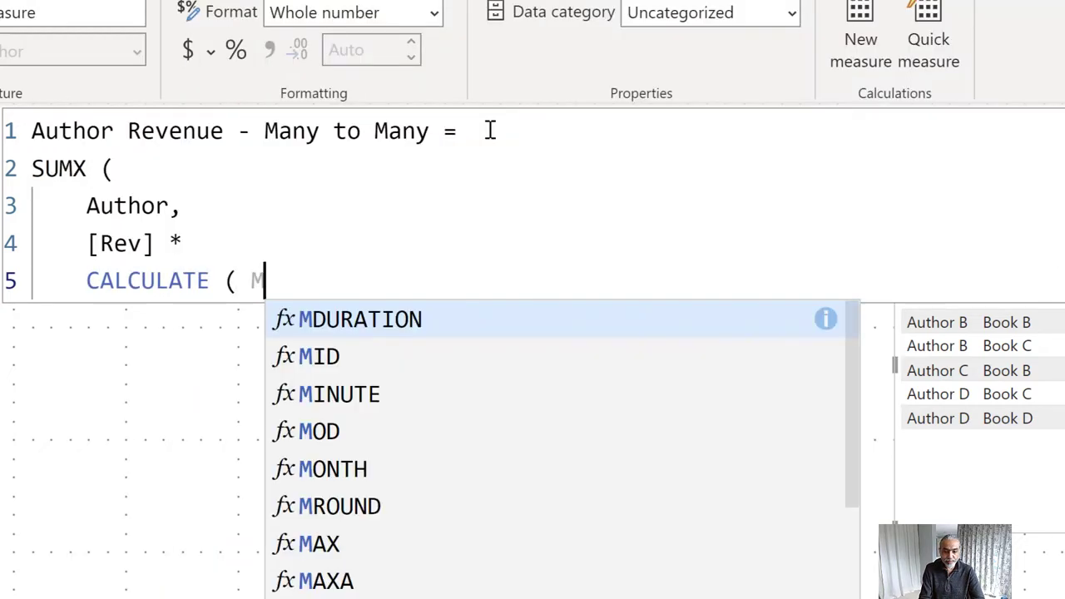
text(AX ( Np)
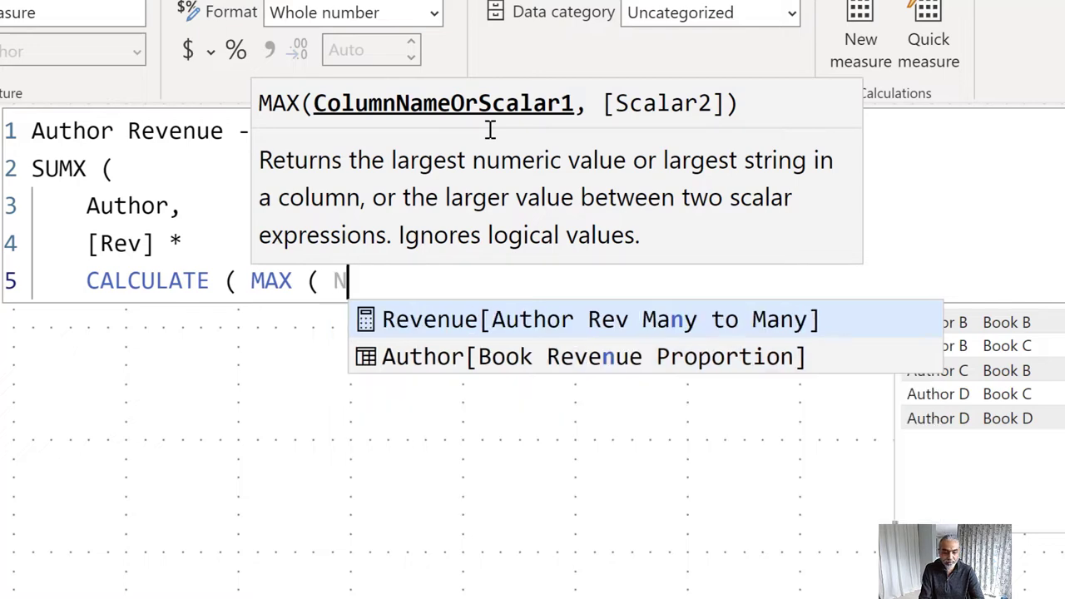
key(BackSpace)
key(BackSpace)
key(Tab)
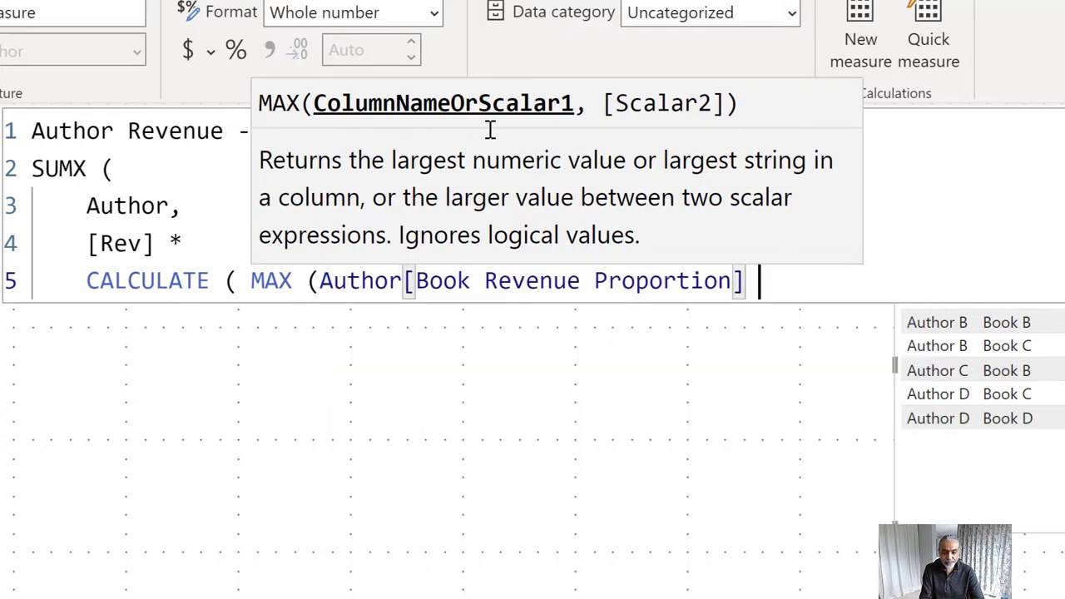
key(ctrl+Left)
key(ctrl+Left)
key(ctrl+Left)
key(ctrl+Left)
key(ctrl+Left)
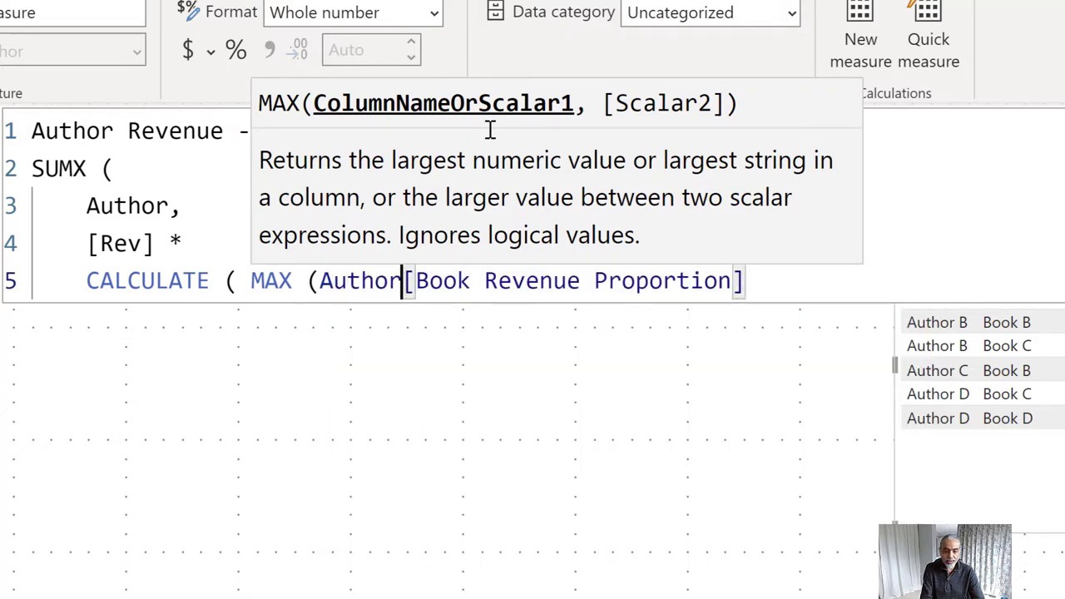
key(ctrl+Right)
key(ctrl+Right)
key(ctrl+Right)
key(ctrl+Right)
key(ctrl+Right)
text() ))
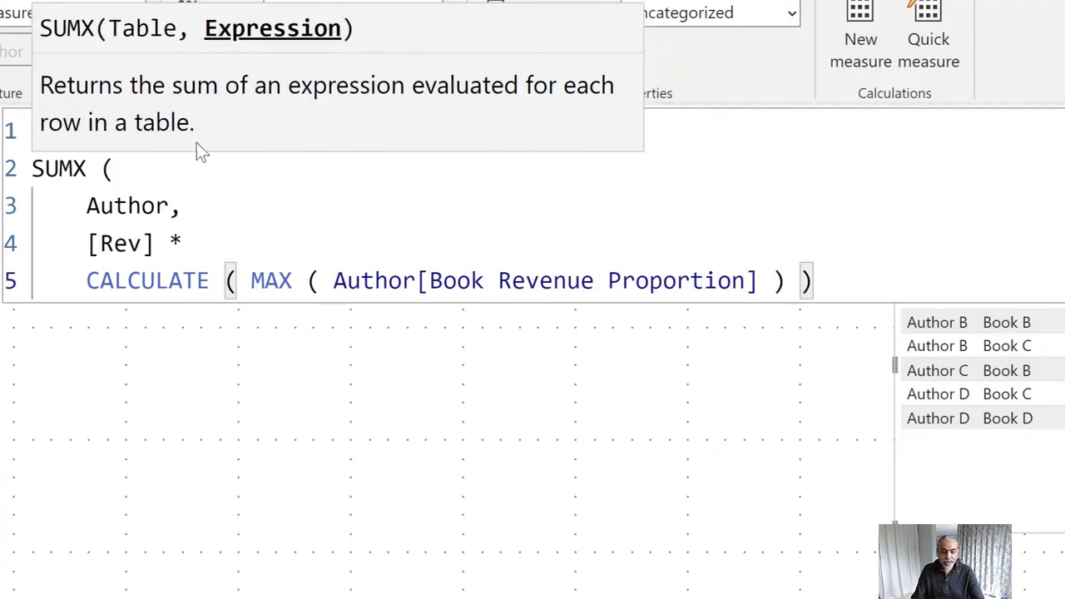
Step: Review the measure formula, highlighting SUMX's Author table argument and the CALCULATE ( MAX ( ... ) ) term
click(124, 280)
click(265, 281)
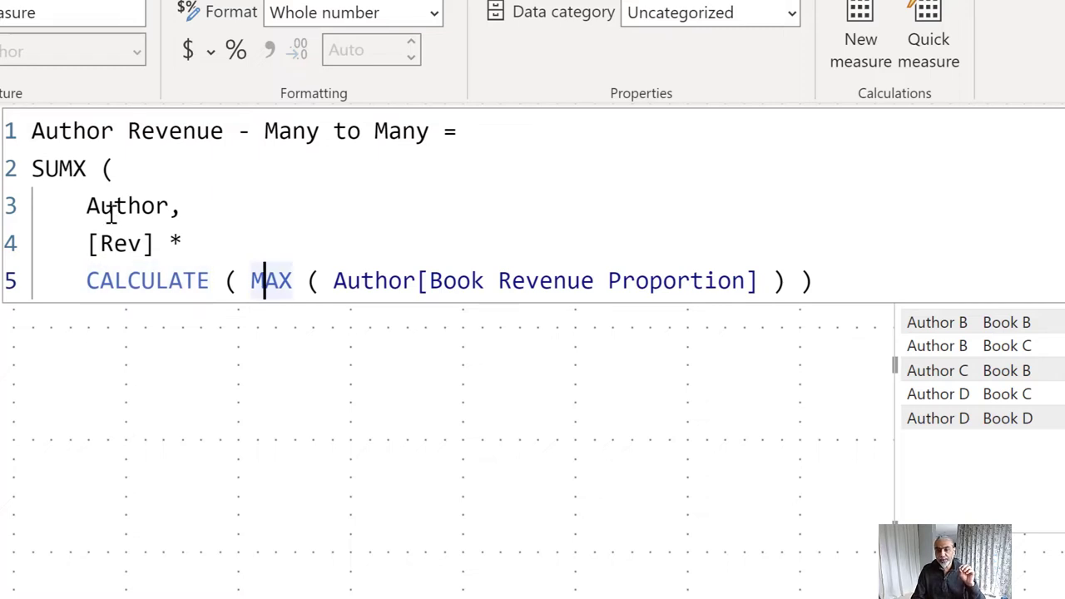
click(98, 207)
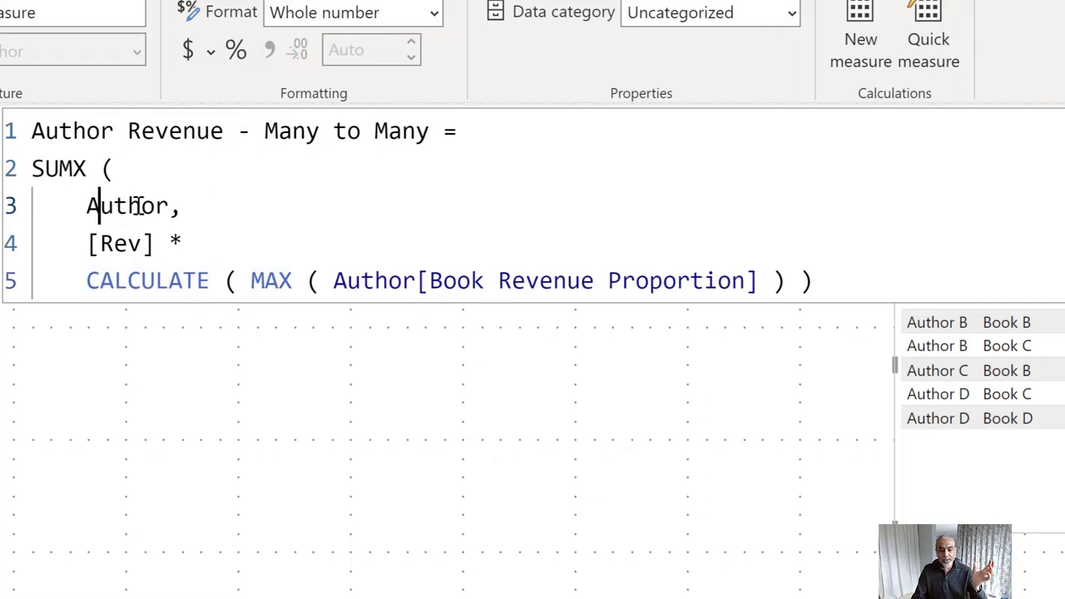
drag(137, 206, 174, 208)
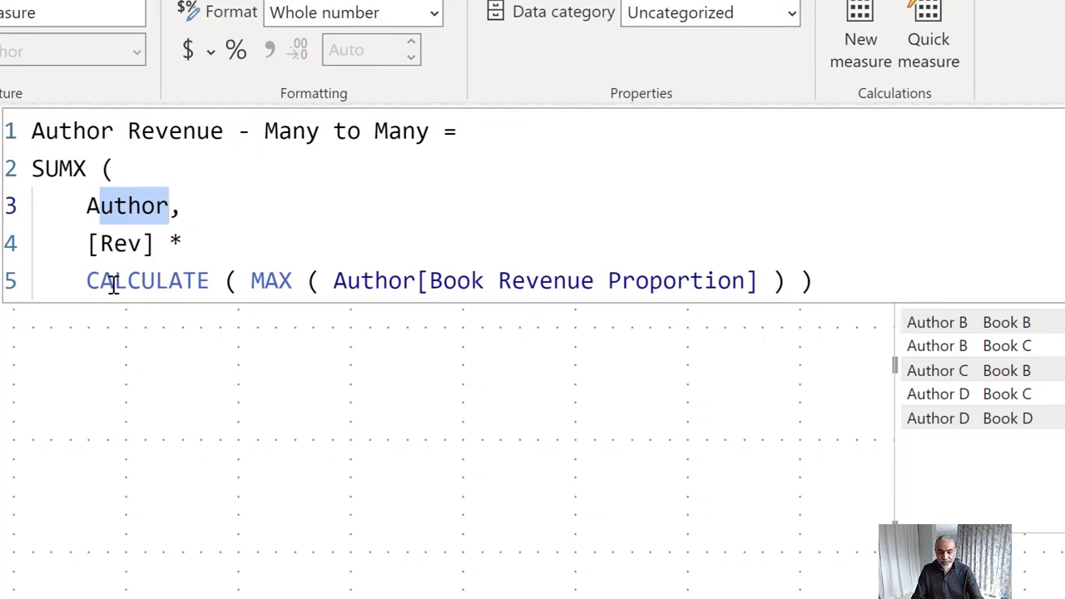
drag(99, 281, 238, 280)
drag(306, 277, 854, 275)
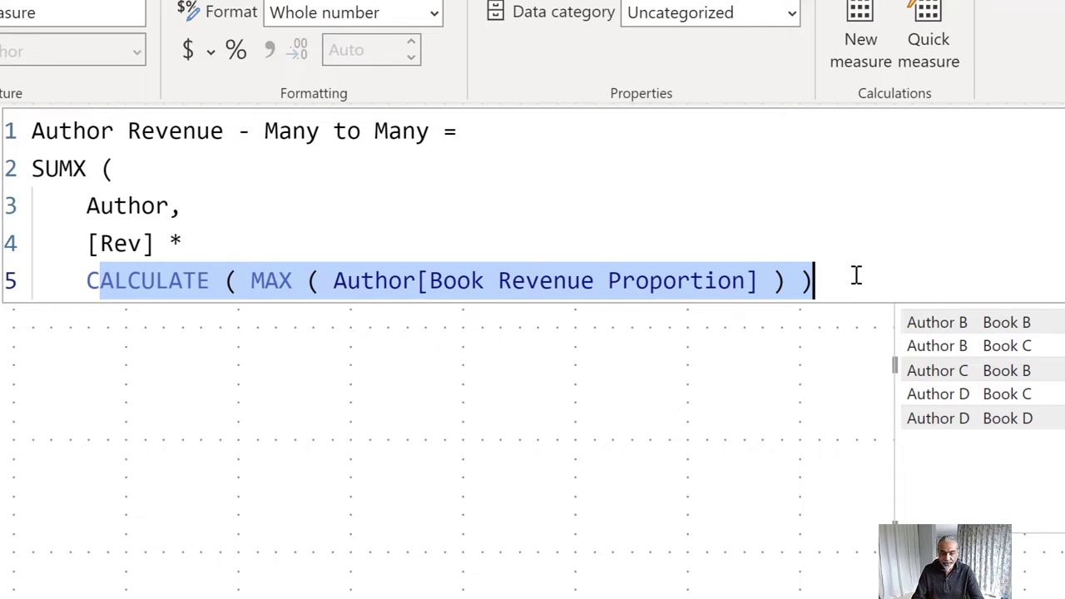
click(307, 281)
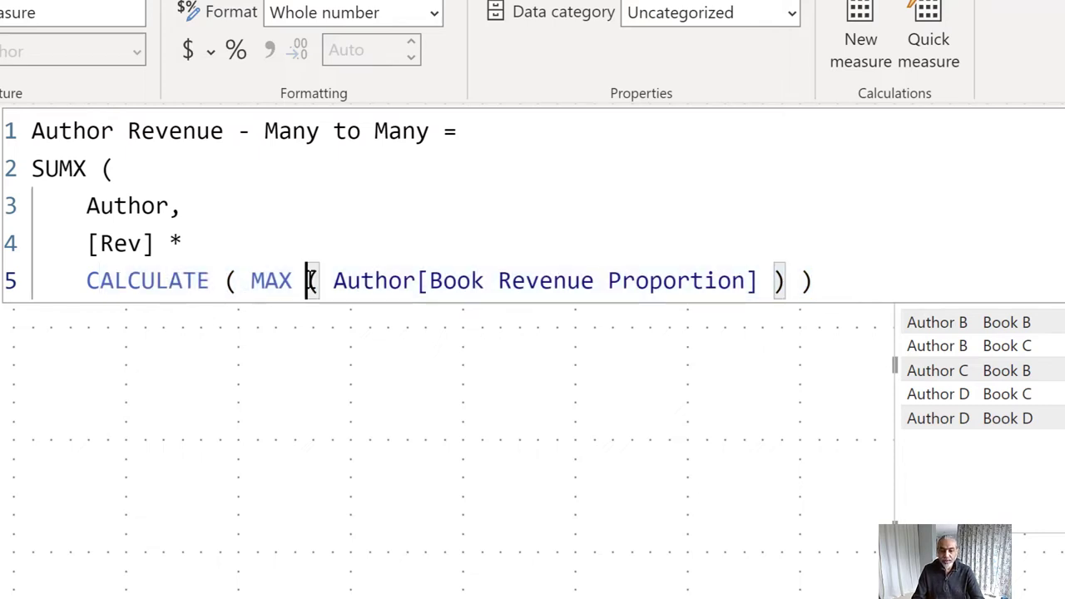
Step: Close the SUMX expression with a parenthesis on its own line and commit the measure
key(End)
key(Return)
key(BackSpace)
text())
key(Return)
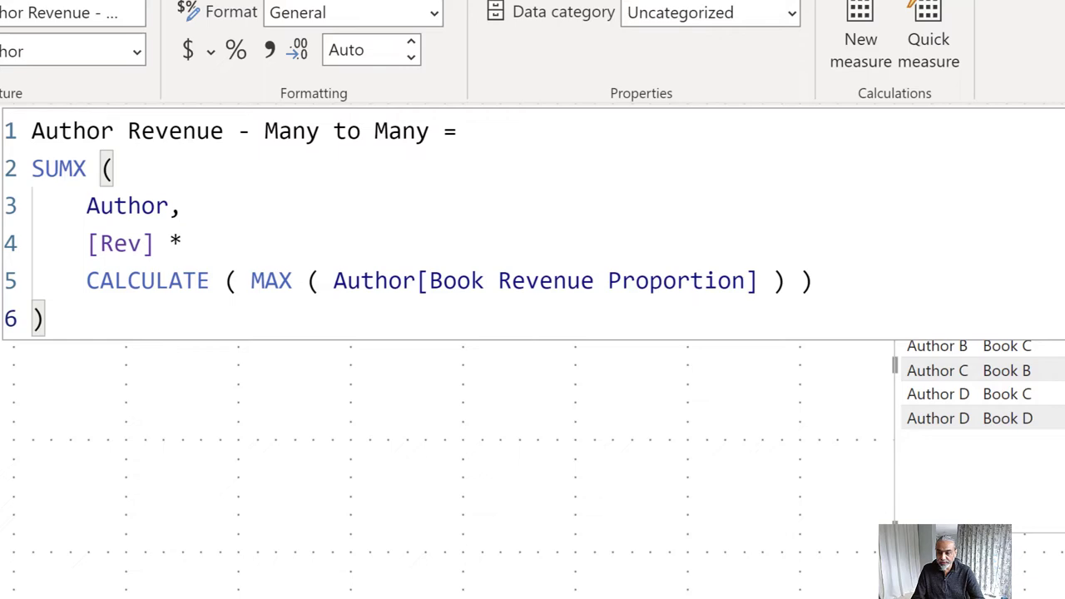
Step: Build a table visual below the proportion table with Author and the Author Revenue - Many to Many measure
click(537, 391)
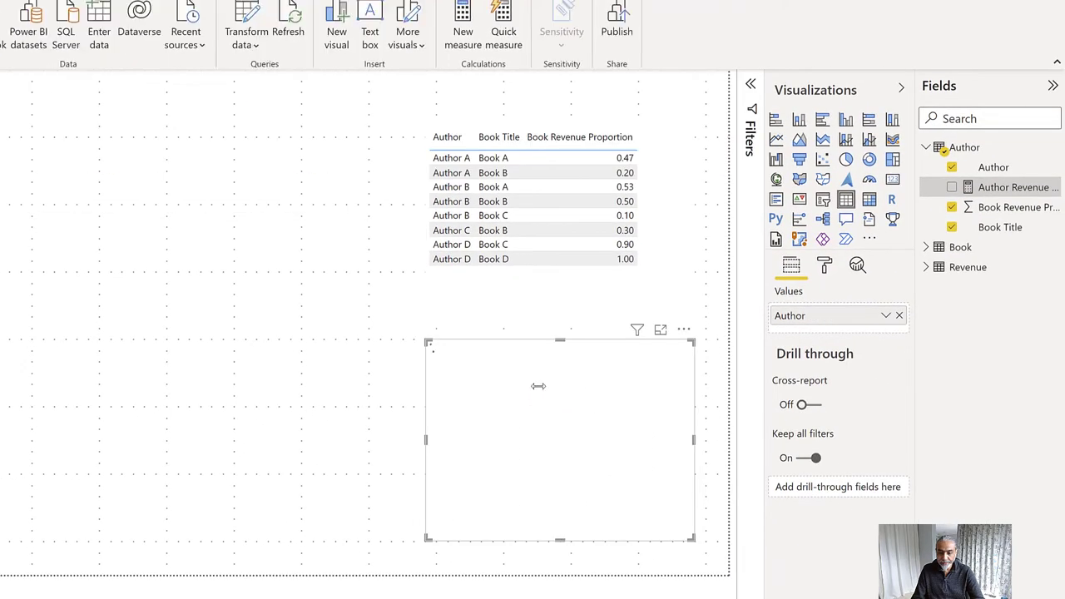
drag(1010, 188, 599, 411)
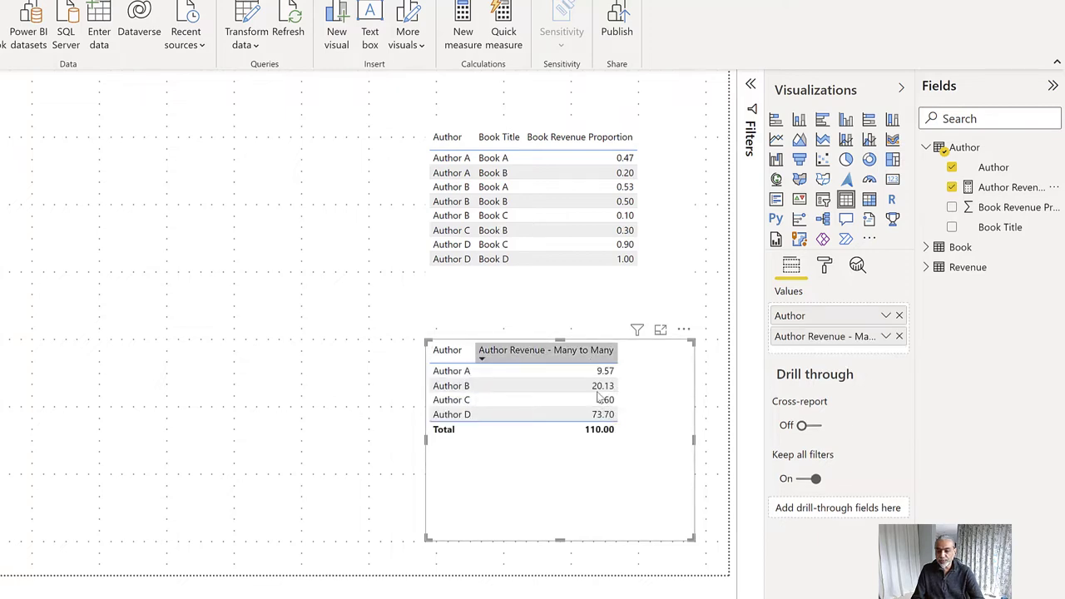
Step: Cross-filter the page by individual authors in the revenue table to examine their books, proportions and revenue, and clear the selection
click(454, 391)
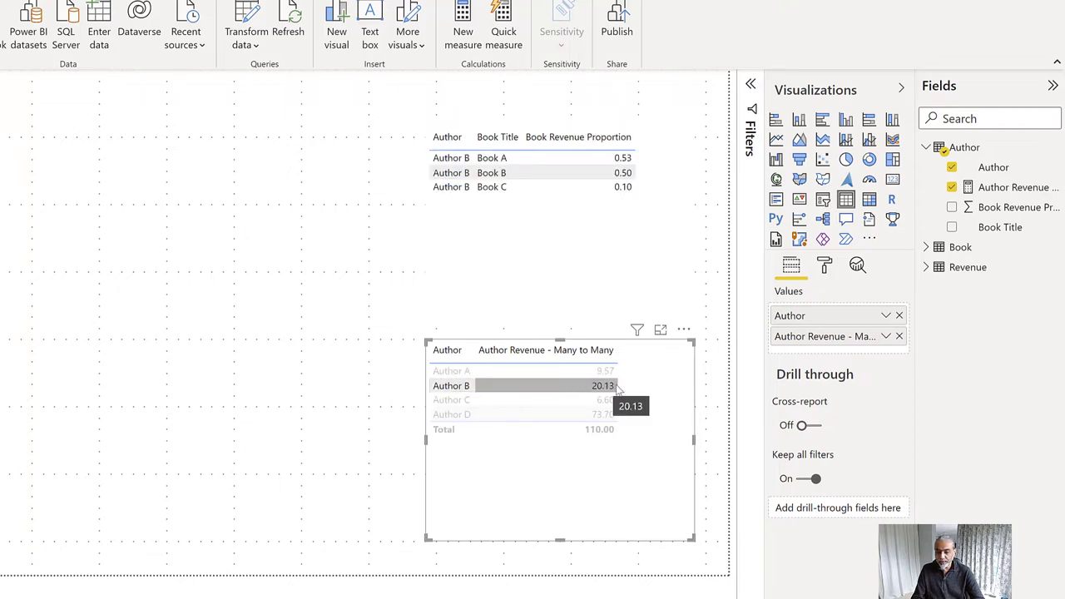
click(481, 388)
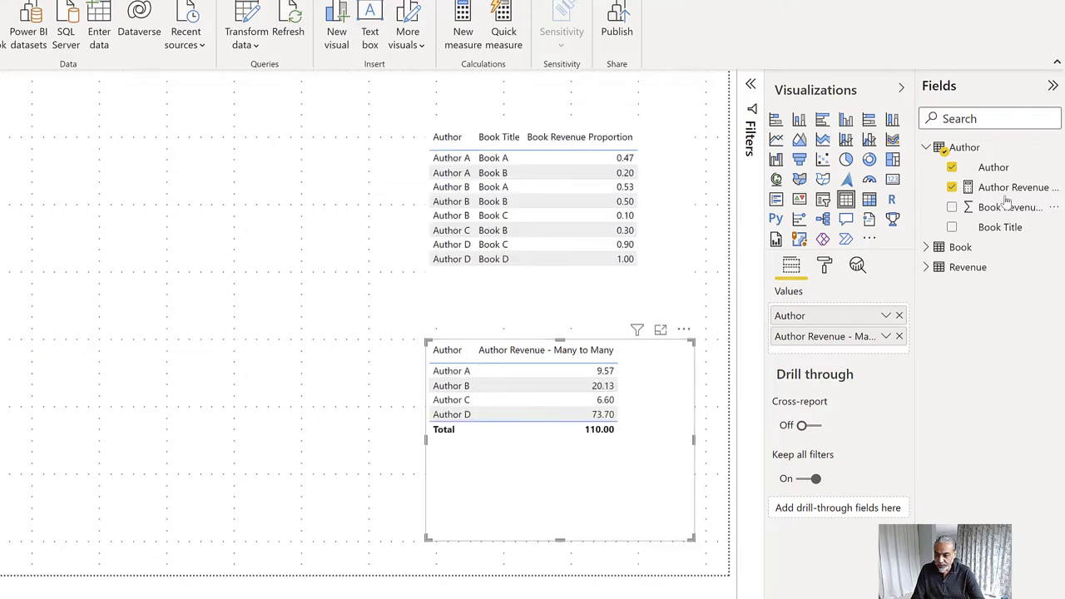
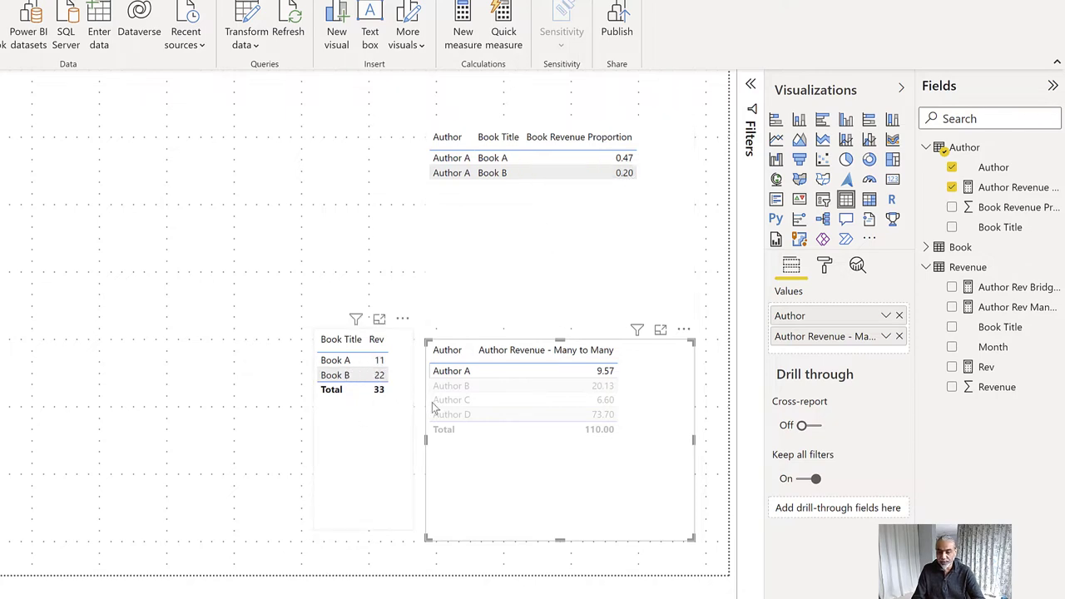
mouse_move(606, 376)
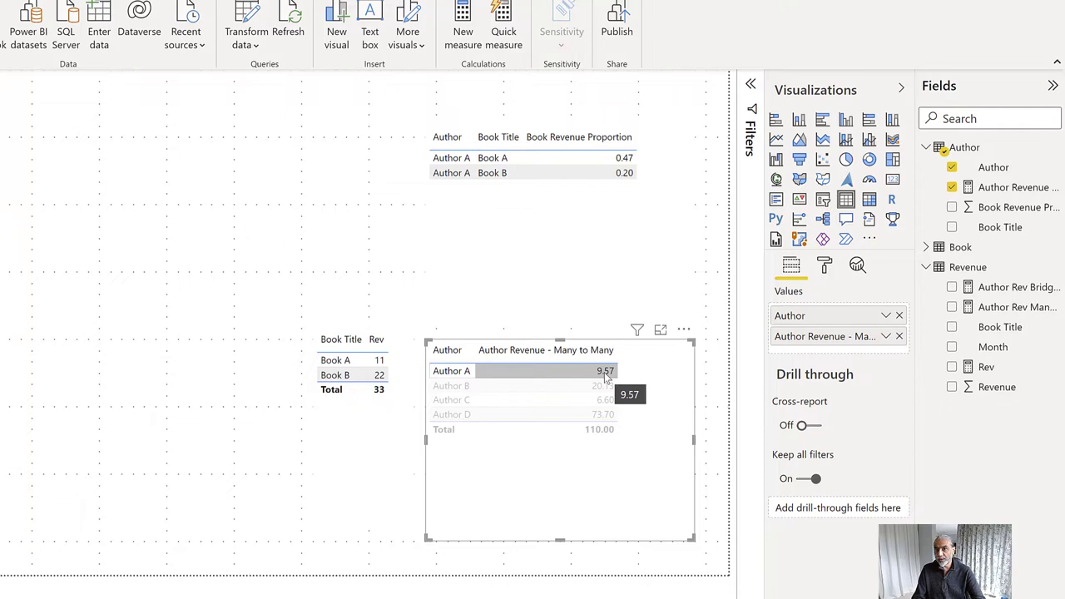
click(377, 479)
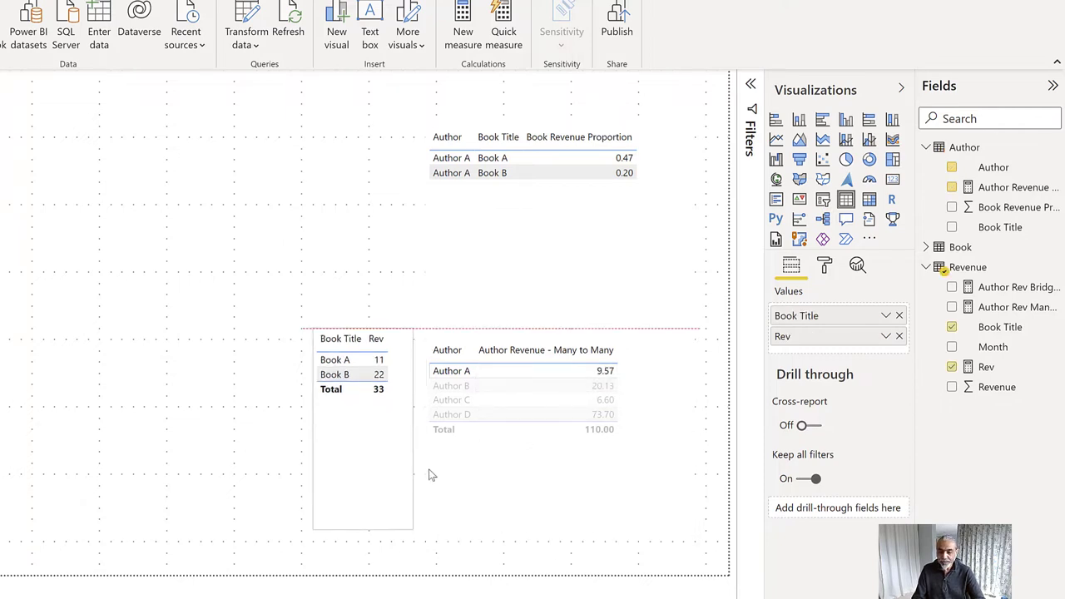
click(484, 391)
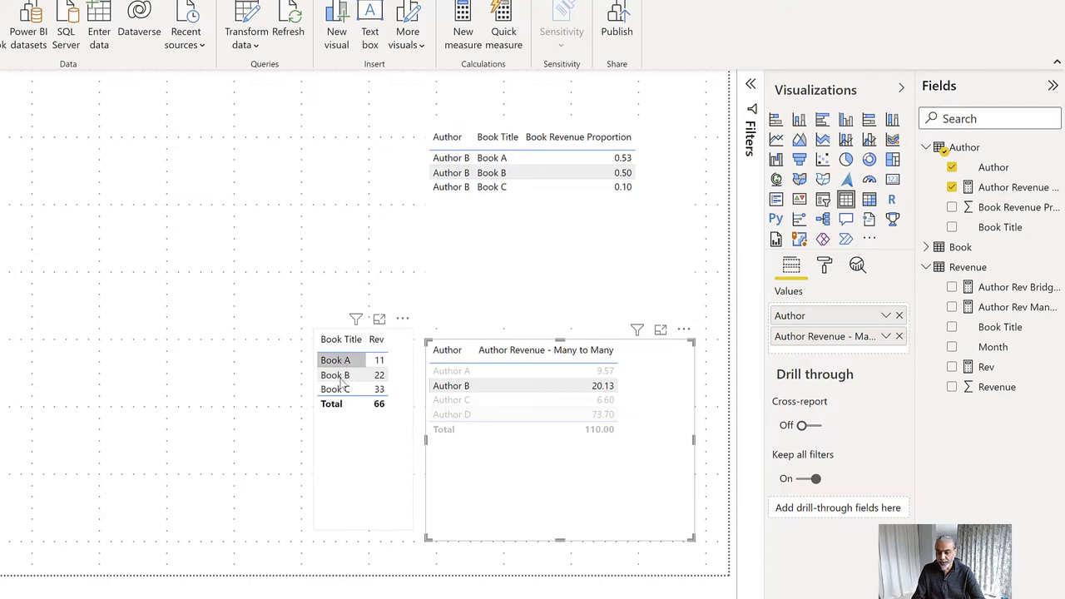
click(468, 400)
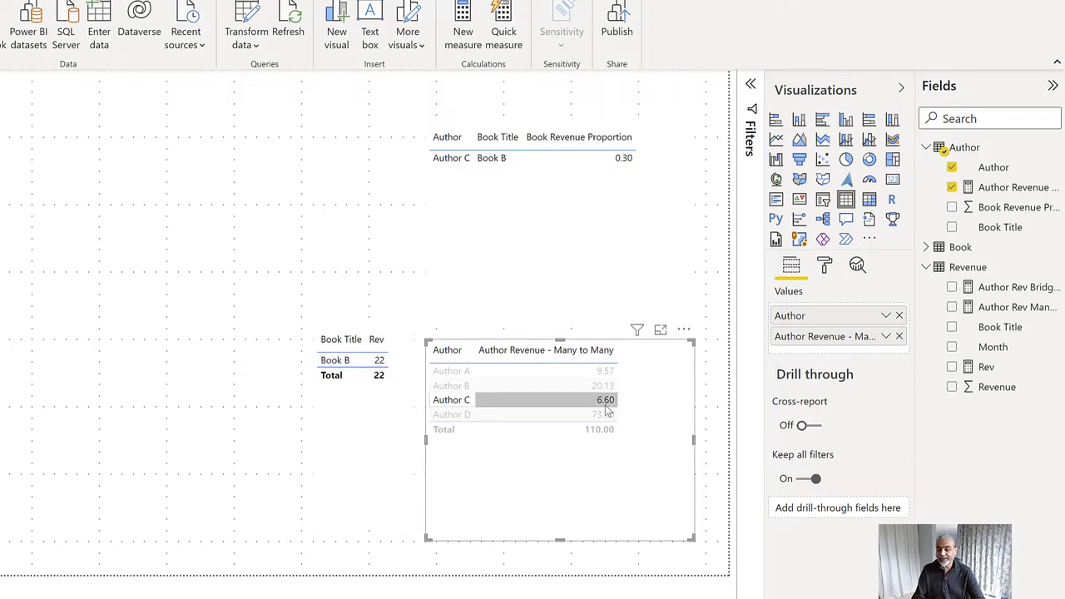
ctrl+click(487, 418)
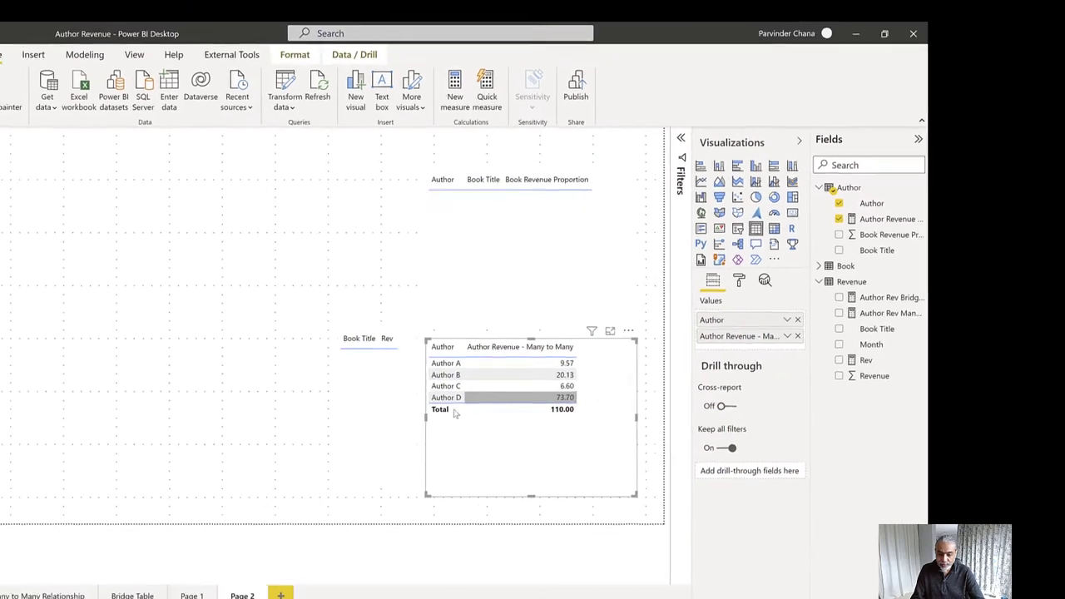
click(456, 413)
Step: Select the Author Revenue - Many to Many measure in the Author table to bring up its definition
click(891, 219)
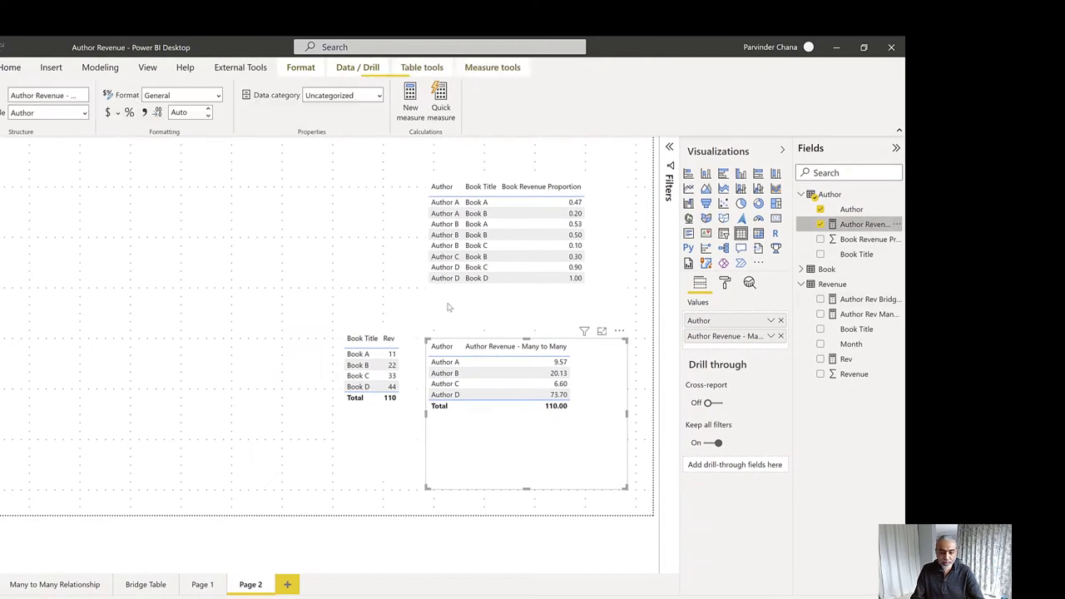
Step: Create a new measure in the Author table named Rev Proportion and begin its expression with the MAX function
drag(63, 216, 118, 216)
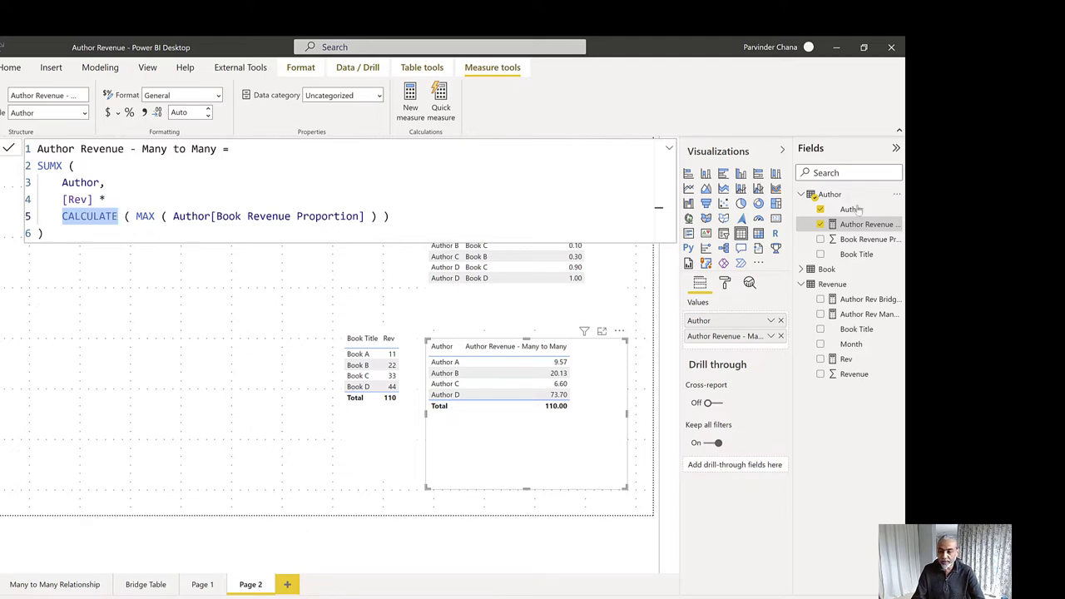
click(896, 194)
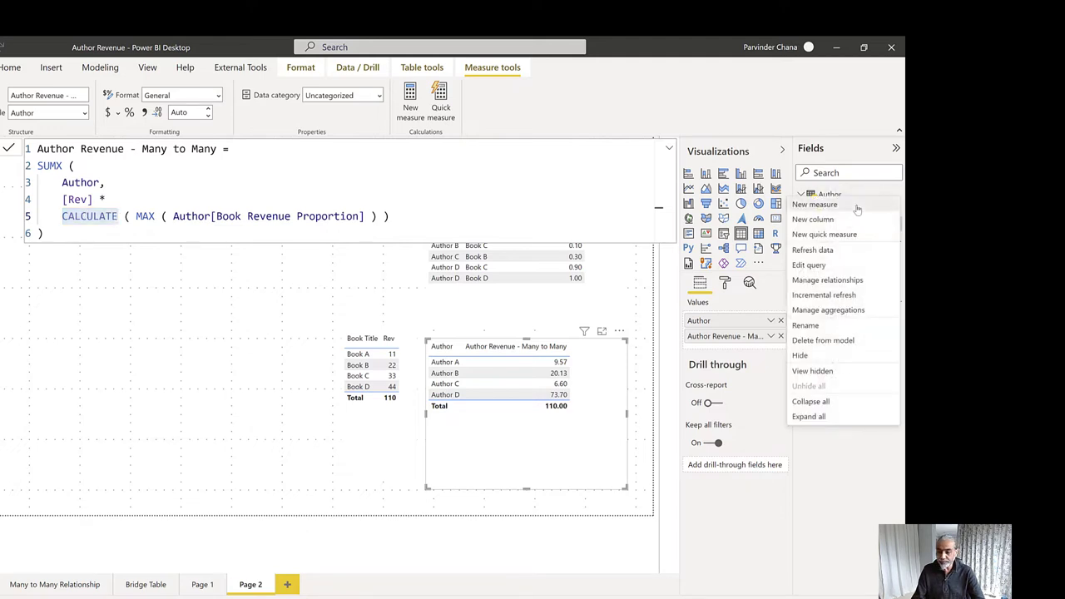
click(857, 209)
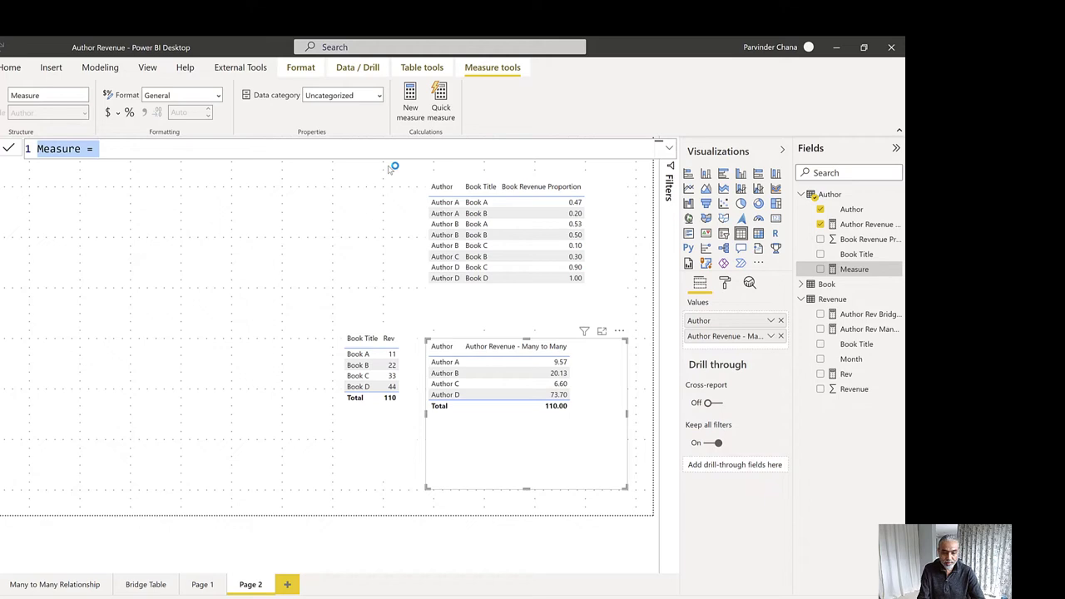
text(Rev Proport)
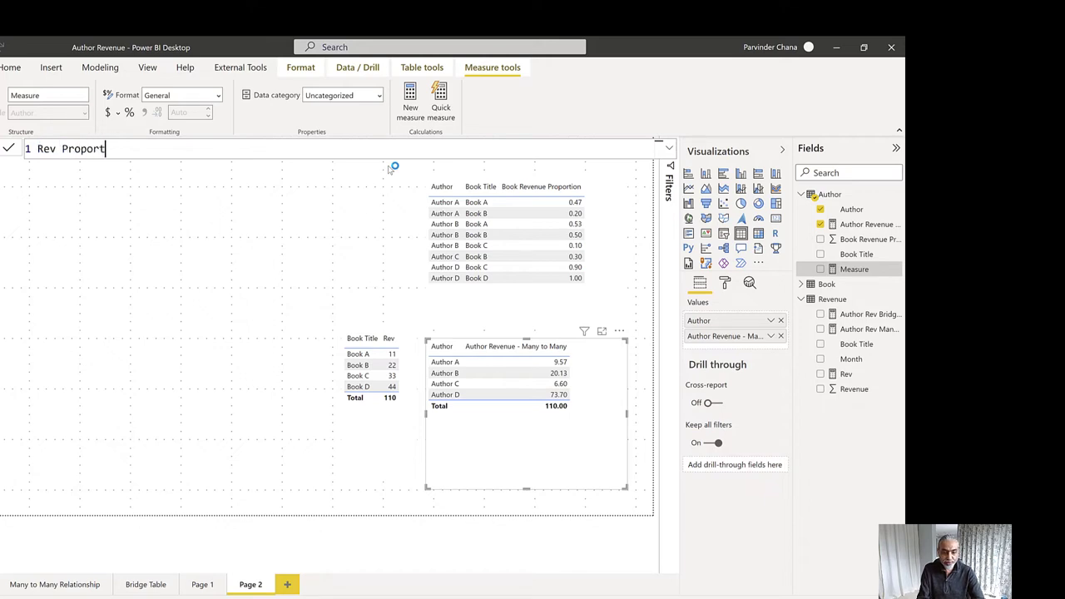
text(ion = MAX ( REv)
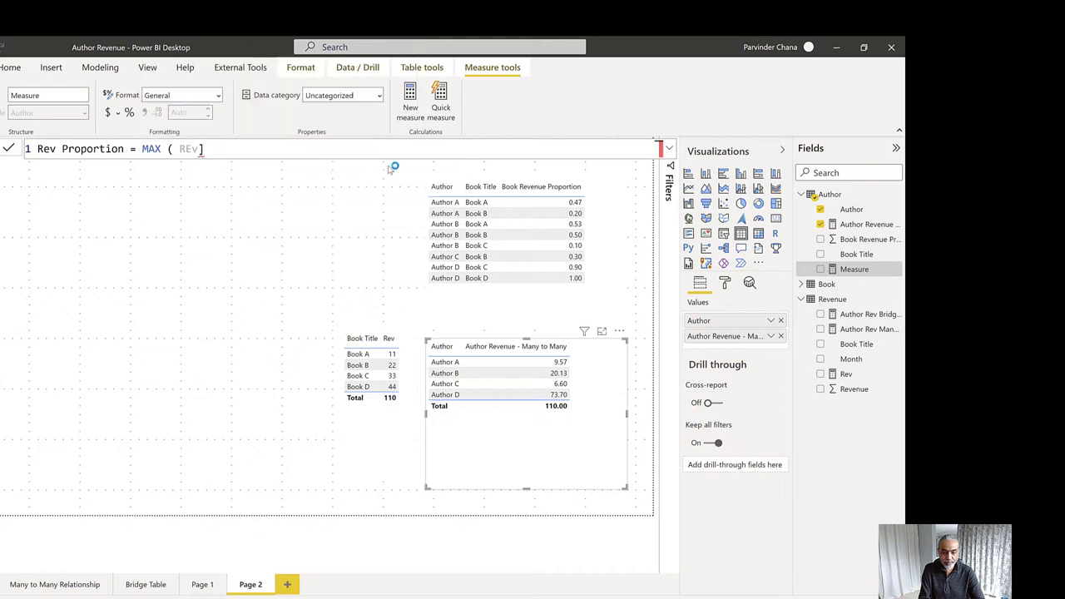
Step: Complete the MAX function with the Author[Book Revenue Proportion] column and commit the Rev Proportion measure
key(BackSpace)
key(BackSpace)
key(BackSpace)
text(Rev[)
key(BackSpace)
key(BackSpace)
key(BackSpace)
text(Auth)
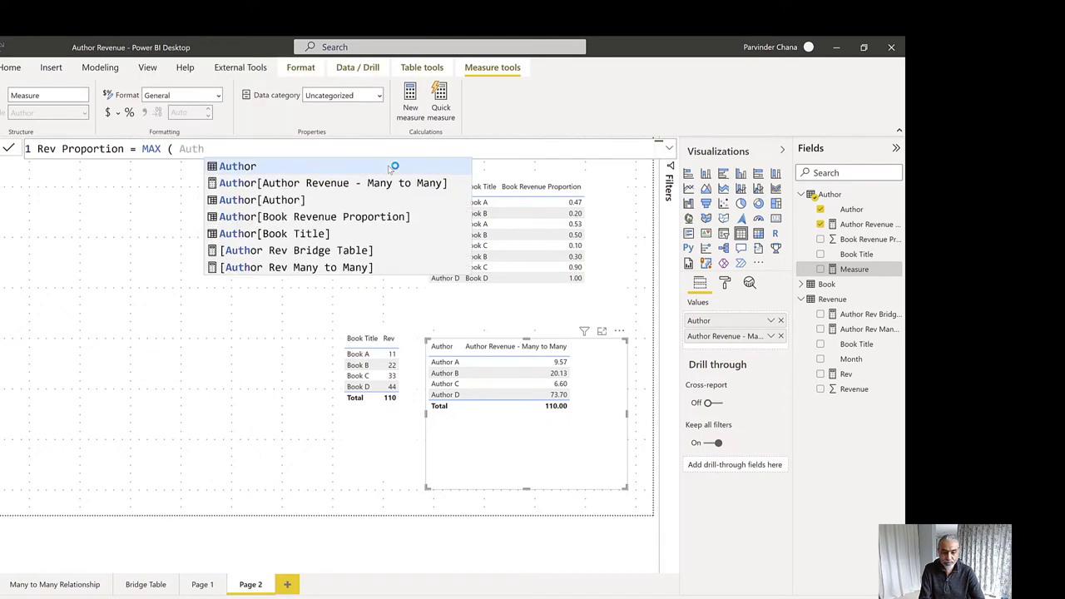
key(Down)
key(Down)
key(Down)
key(Down)
key(Down)
key(Down)
key(Up)
key(Up)
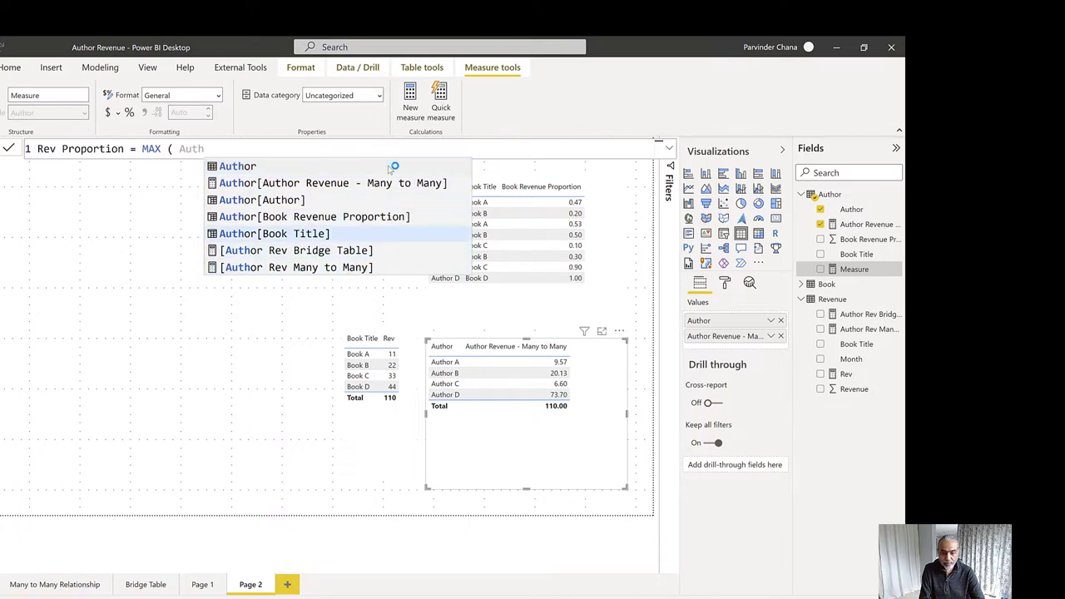
key(Up)
key(Up)
key(Tab)
key(BackSpace)
key(BackSpace)
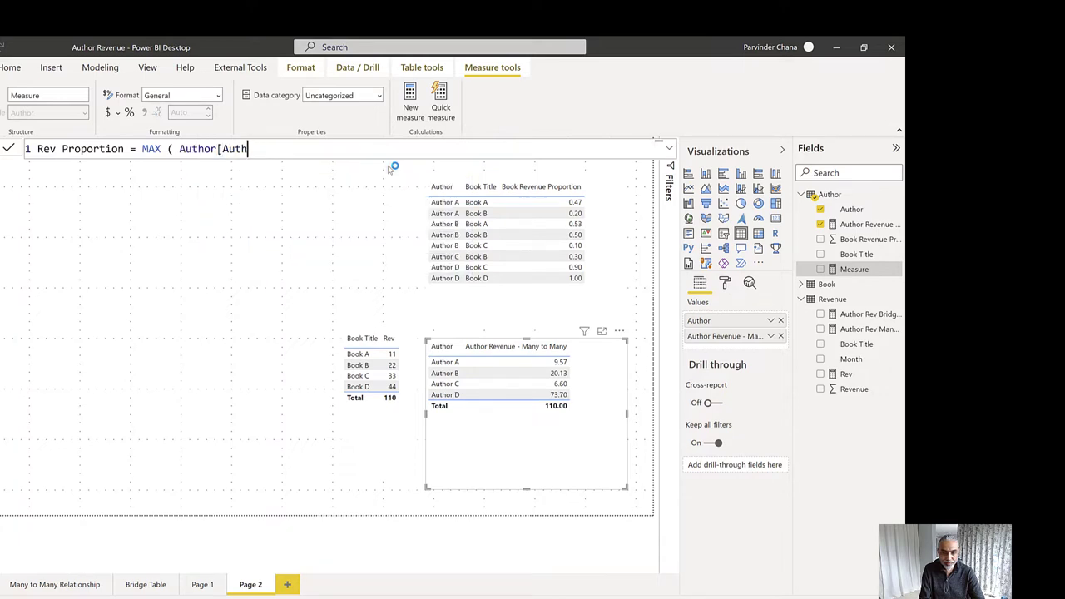
key(BackSpace)
key(BackSpace)
key(BackSpace)
text(reve)
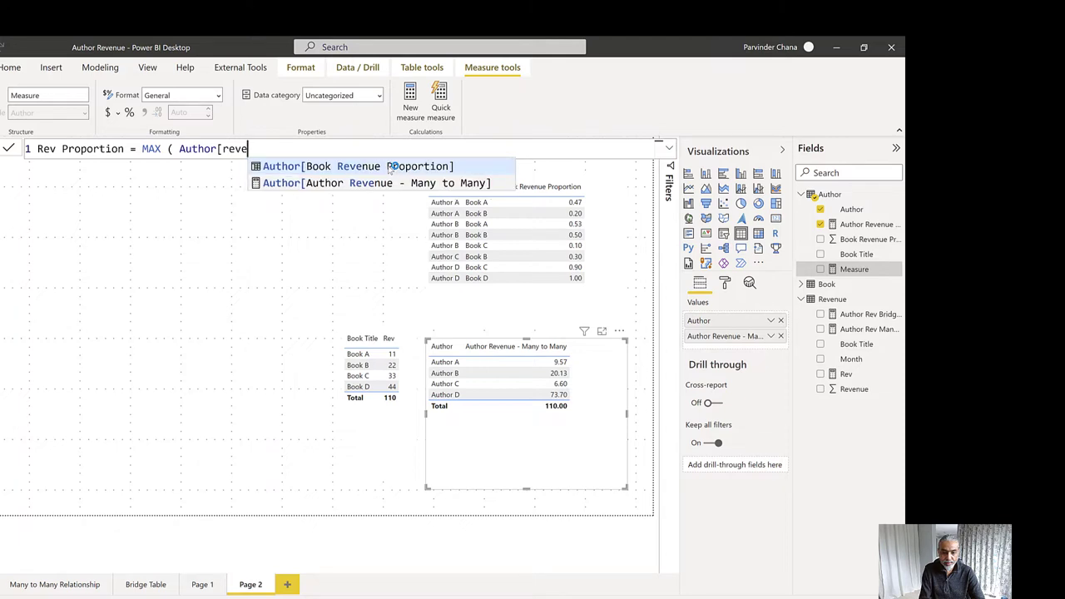
click(391, 169)
text())
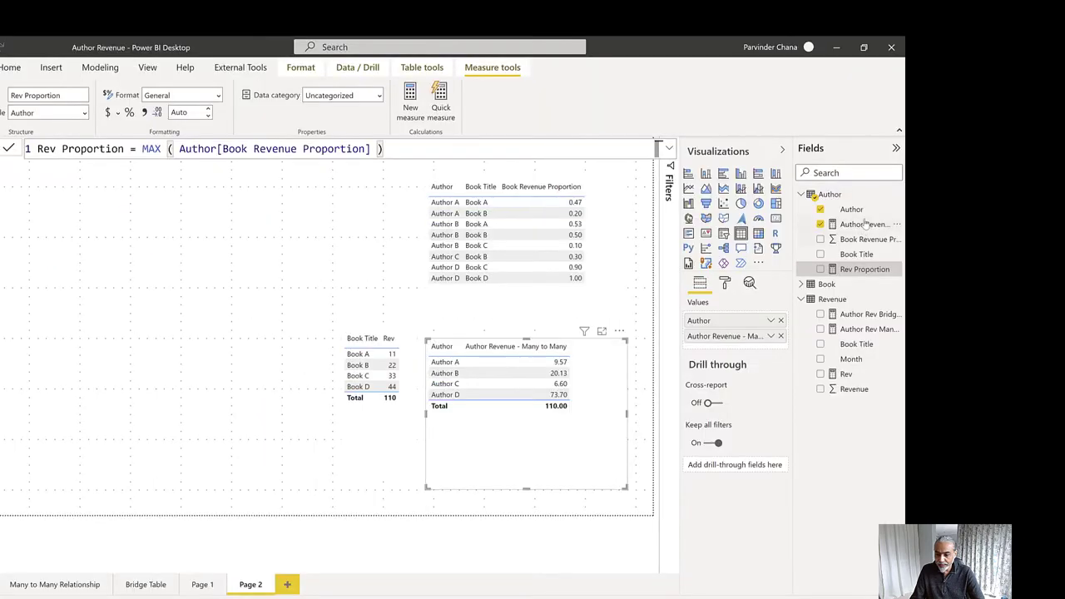
Step: Replace the CALCULATE ( MAX ) expression in the Author Revenue - Many to Many measure with [Rev Proportion] and commit it
click(864, 225)
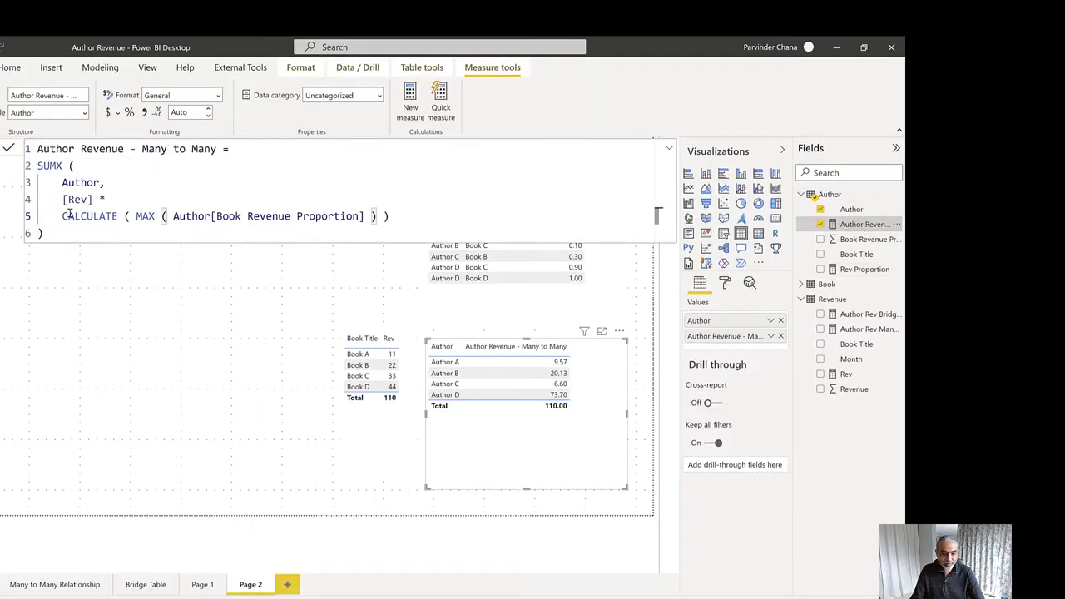
drag(59, 218, 444, 221)
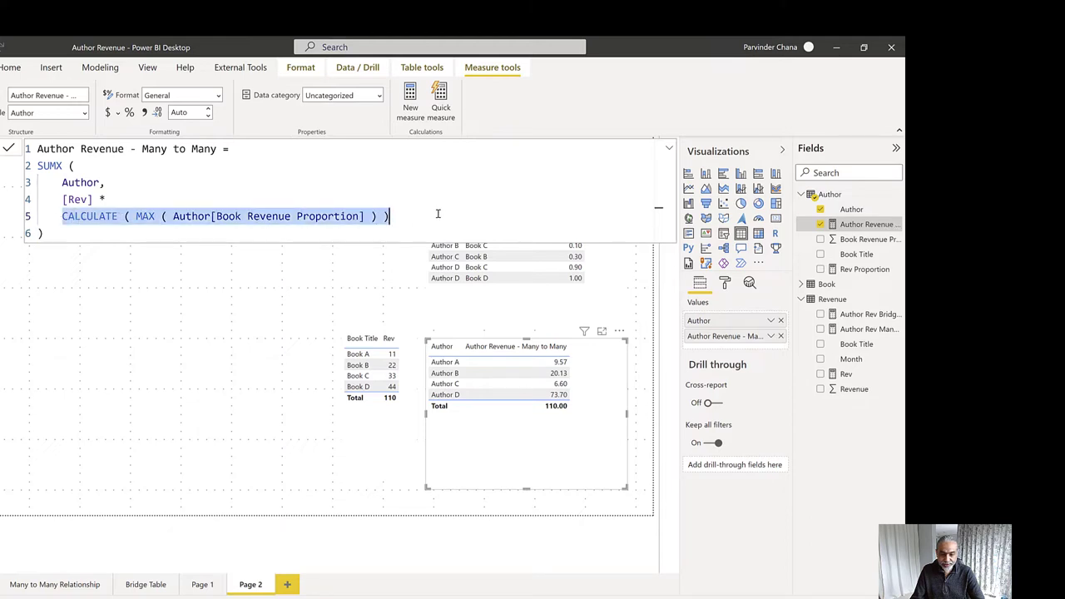
text([Aut)
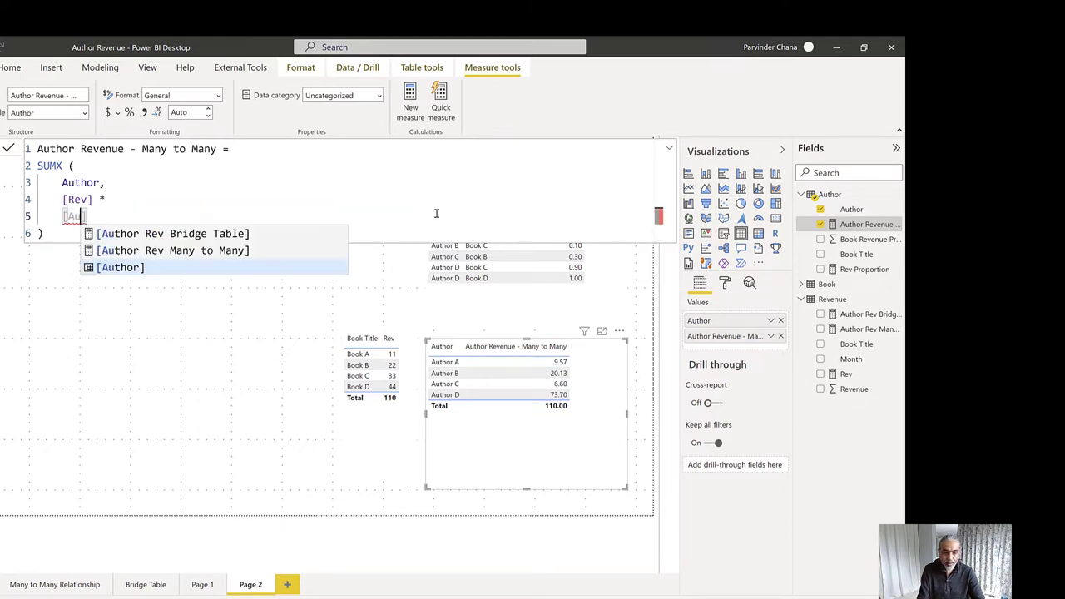
key(BackSpace)
key(BackSpace)
key(BackSpace)
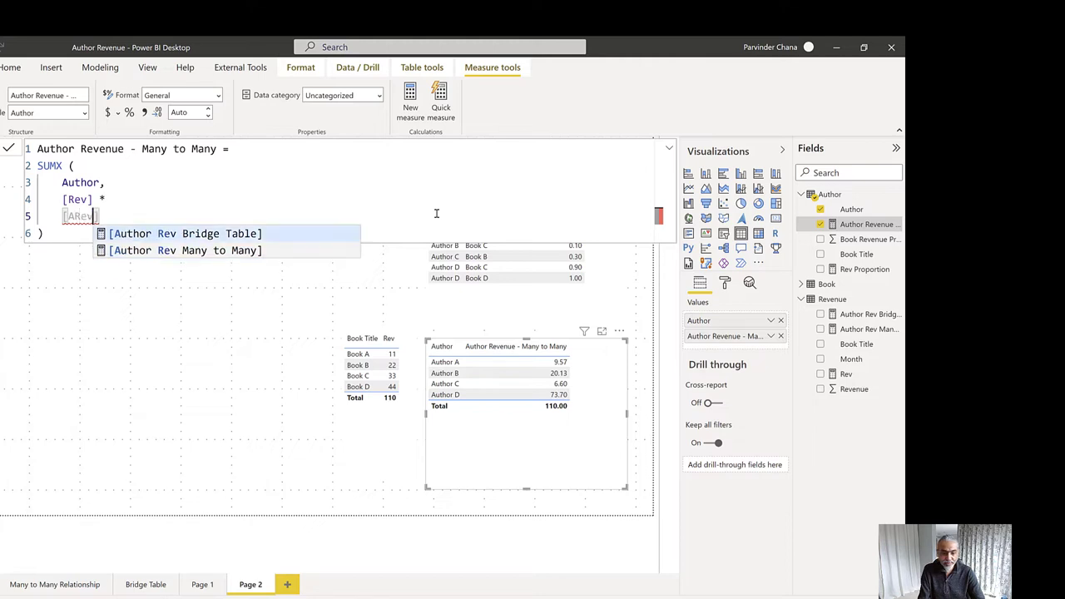
text(Rev Pro)
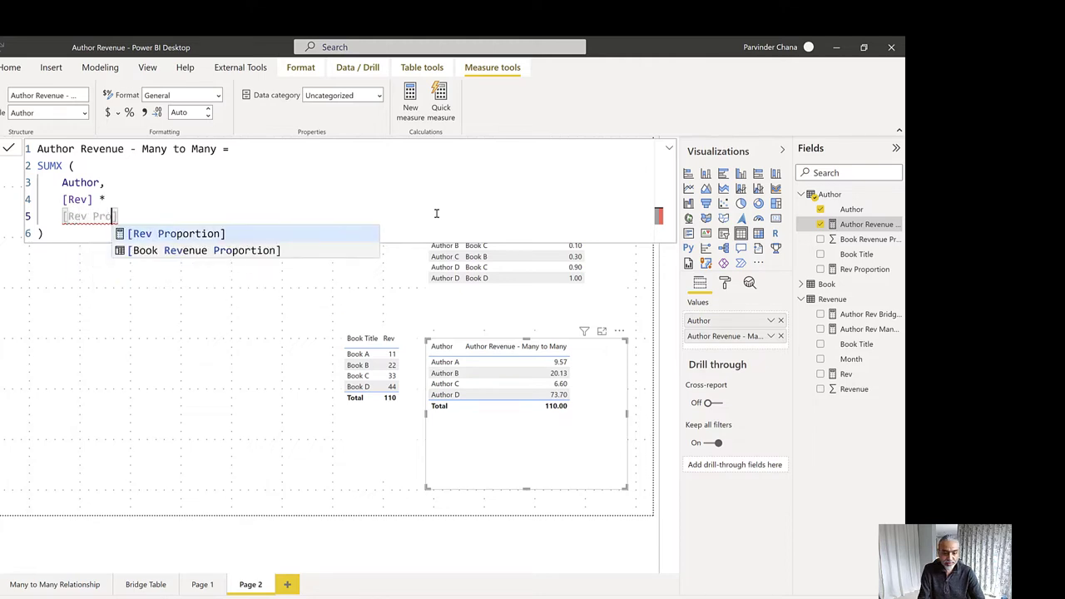
key(Tab)
key(Down)
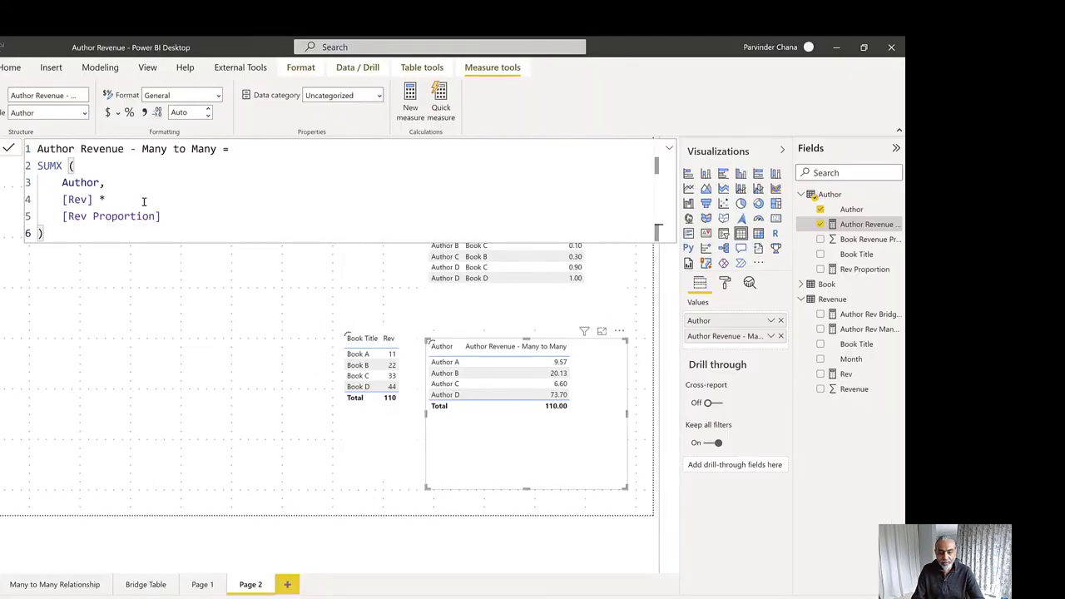
Step: Comment out [Rev Proportion] in the SUMX, try MAX (Author[Book Revenue Proportion]) without CALCULATE on a new line, and commit the measure
drag(63, 217, 165, 218)
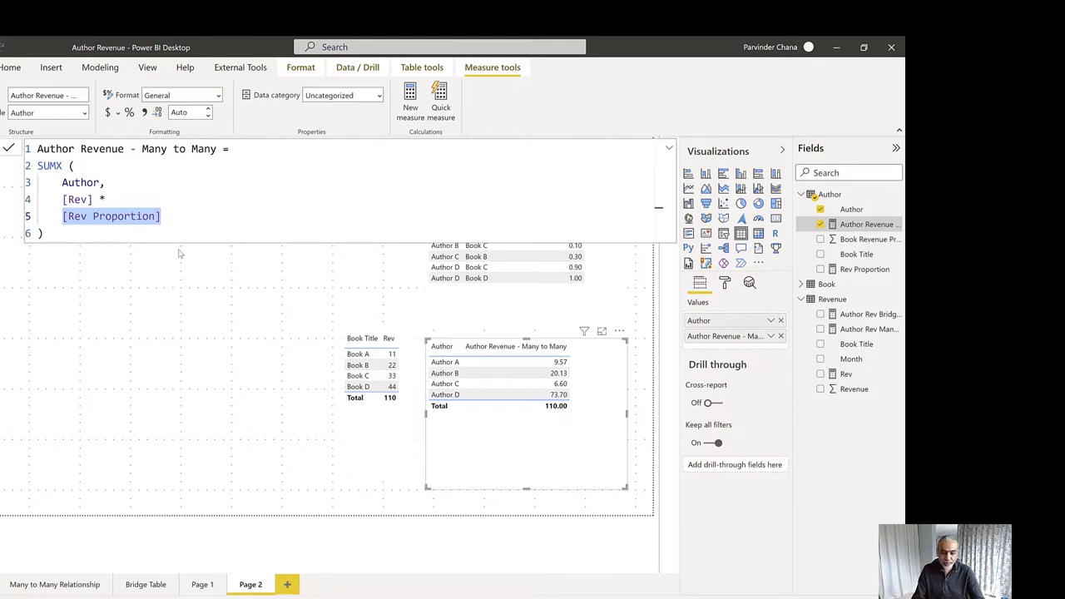
click(545, 332)
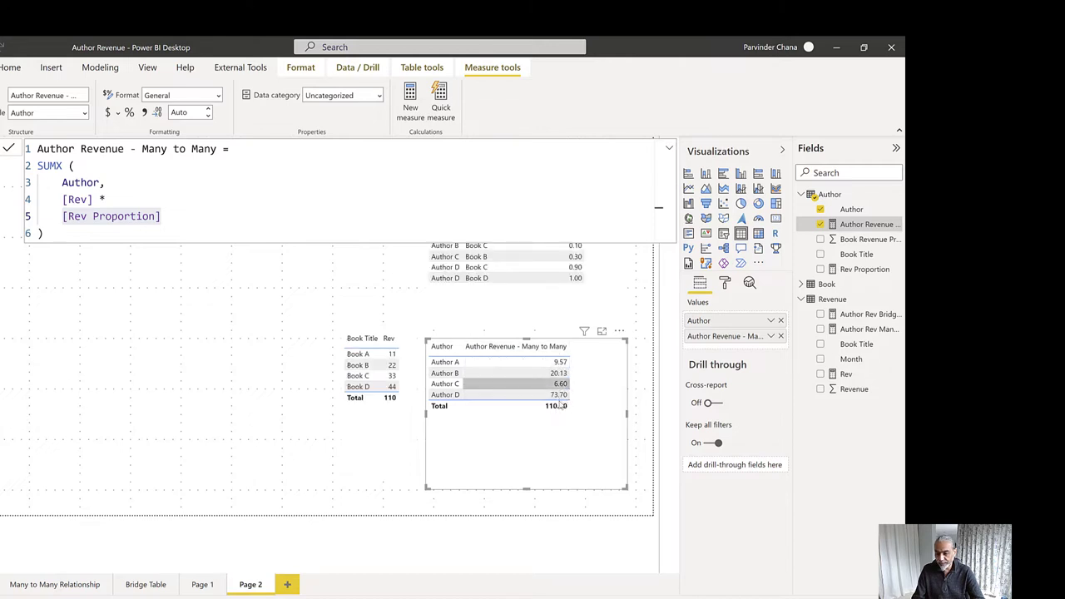
click(110, 222)
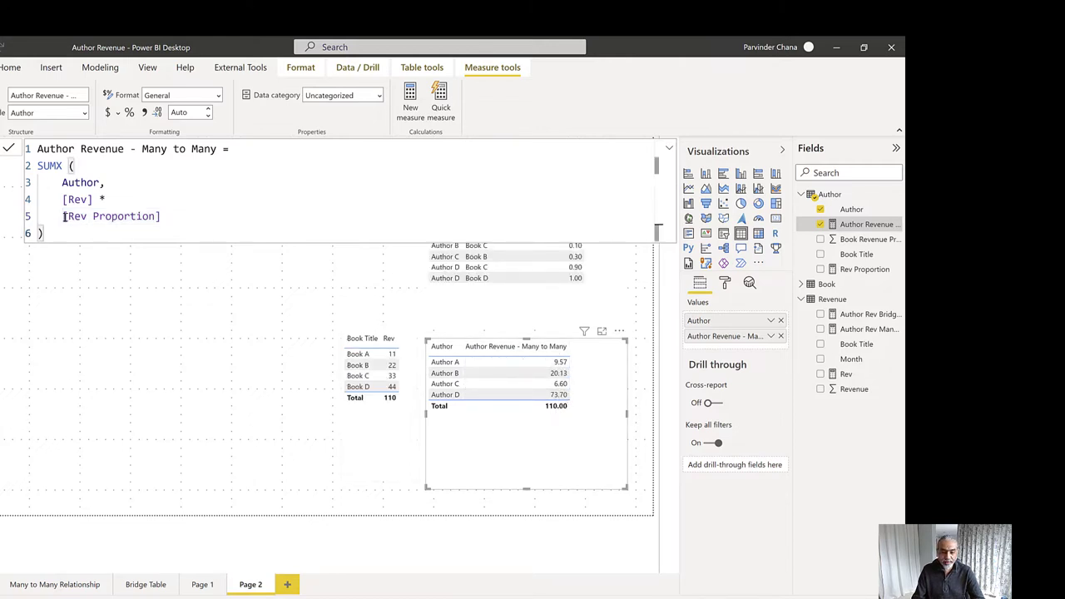
click(64, 216)
text(//)
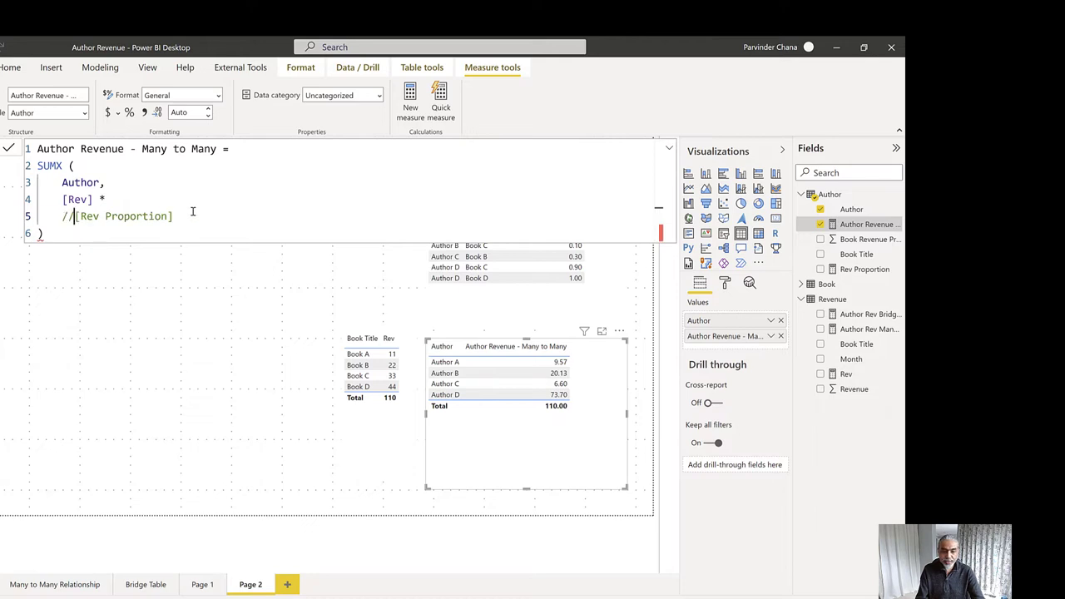
key(Return)
text(M)
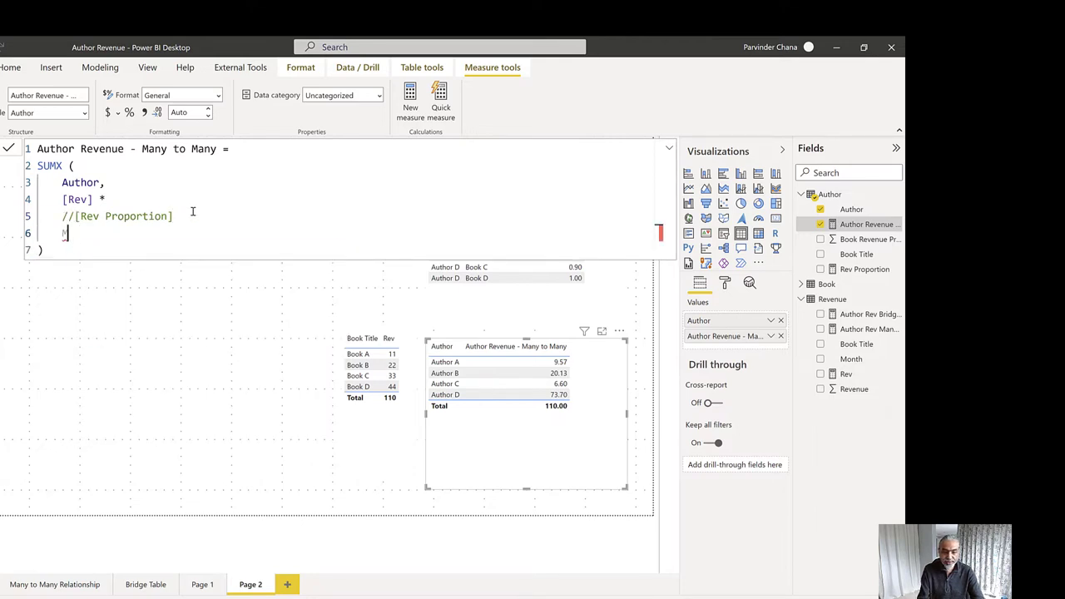
text(X AX ( Rev )
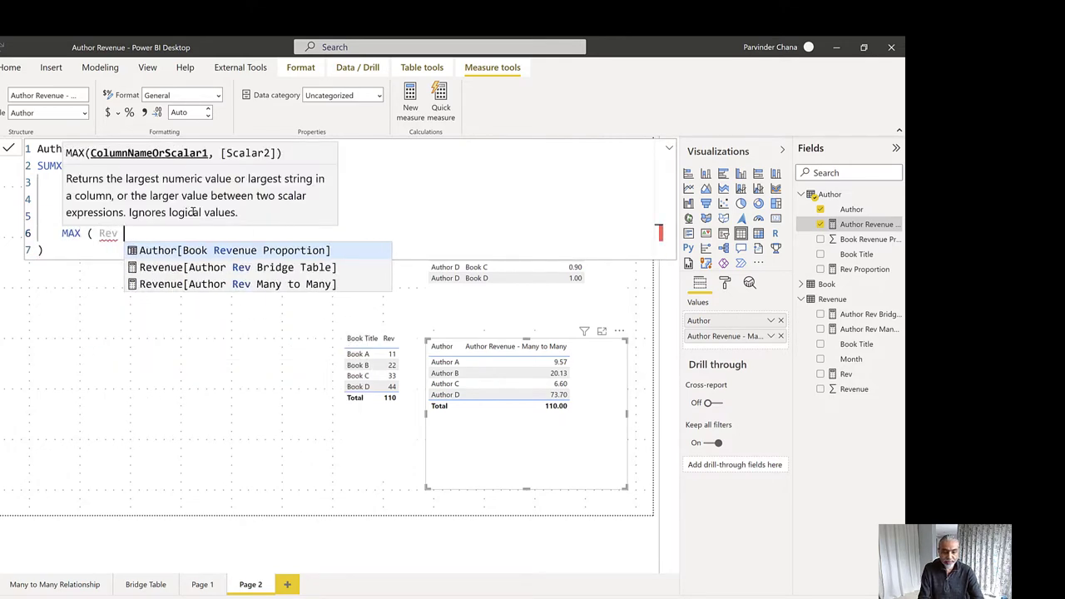
text(Pro)
key(Tab)
text())
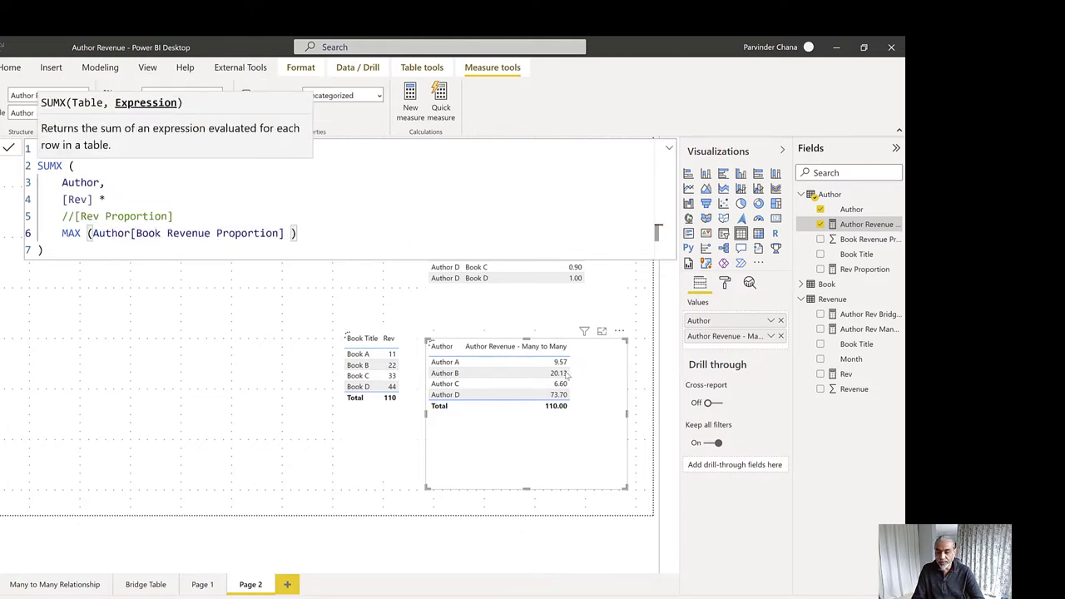
key(Return)
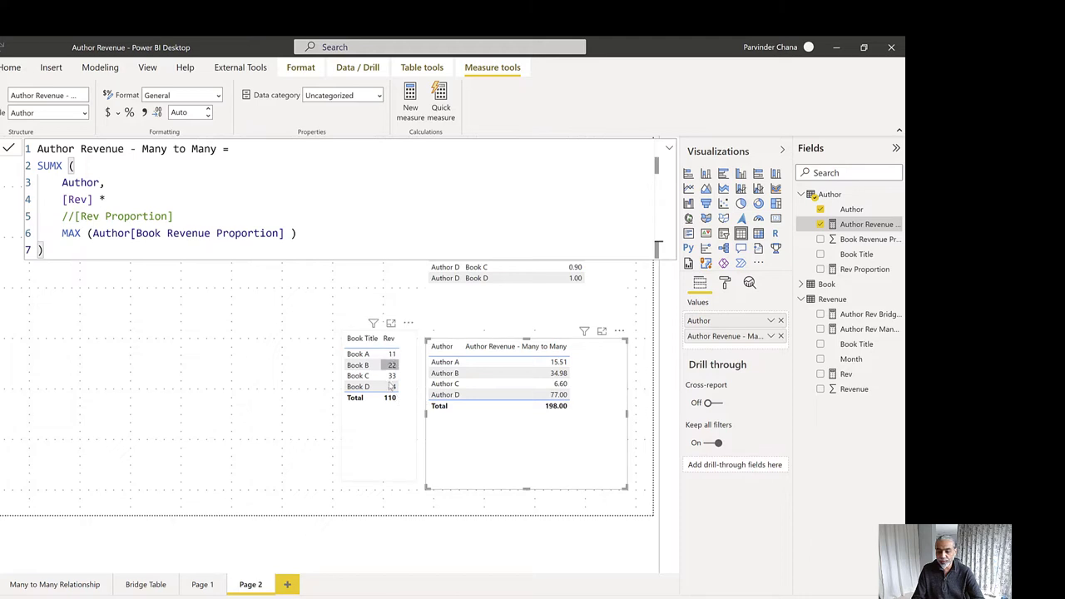
Step: Remove the MAX line from the SUMX expression and uncomment [Rev Proportion] as the multiplier of [Rev]
click(61, 232)
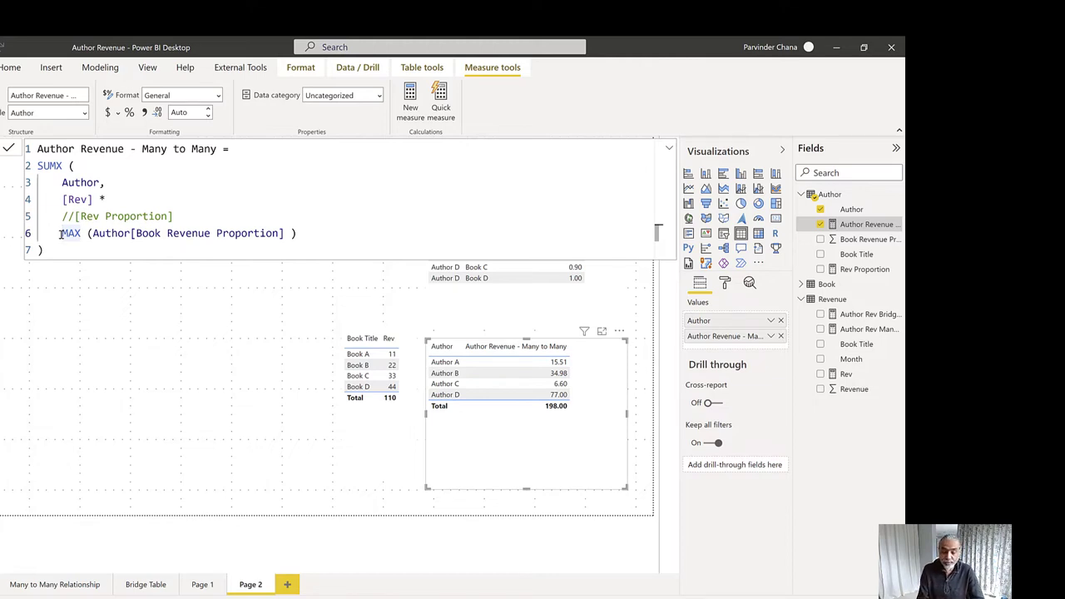
key(ctrl+slash)
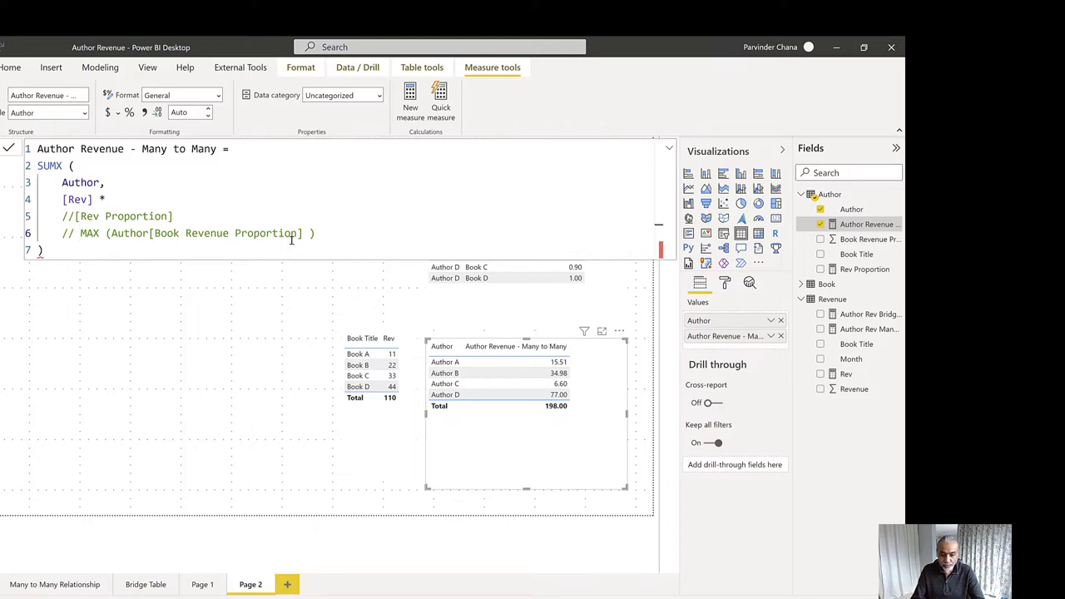
drag(316, 233, 12, 235)
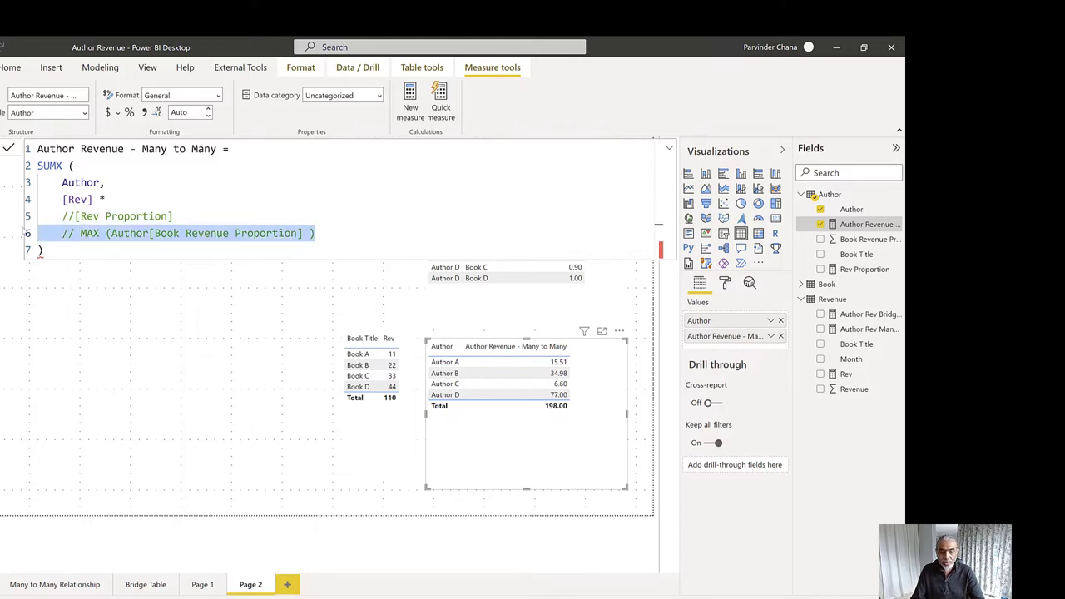
key(BackSpace)
click(63, 218)
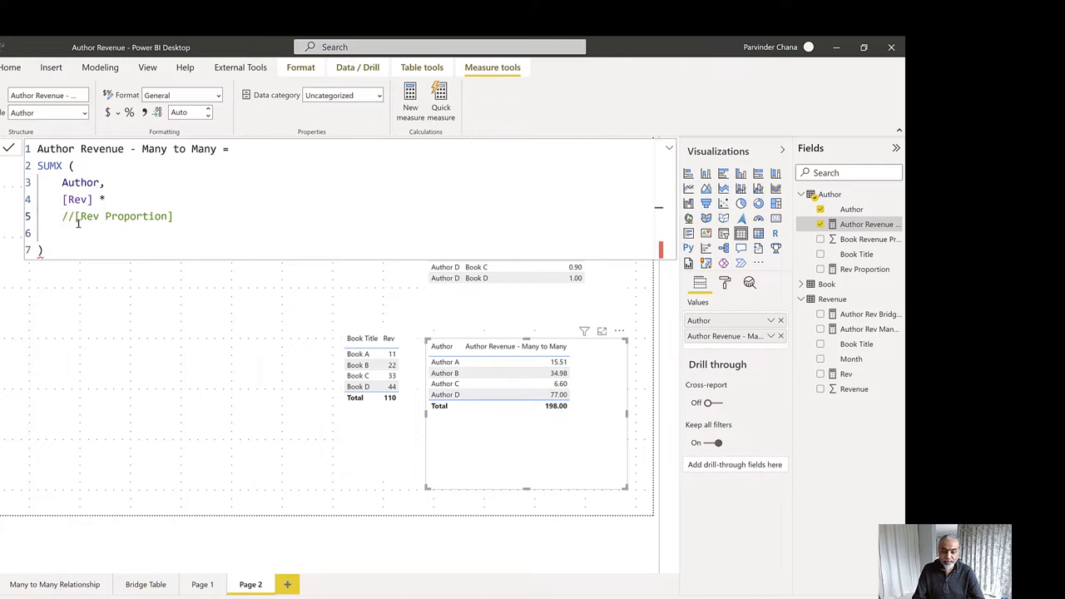
key(Delete)
key(Delete)
key(Down)
key(Down)
key(BackSpace)
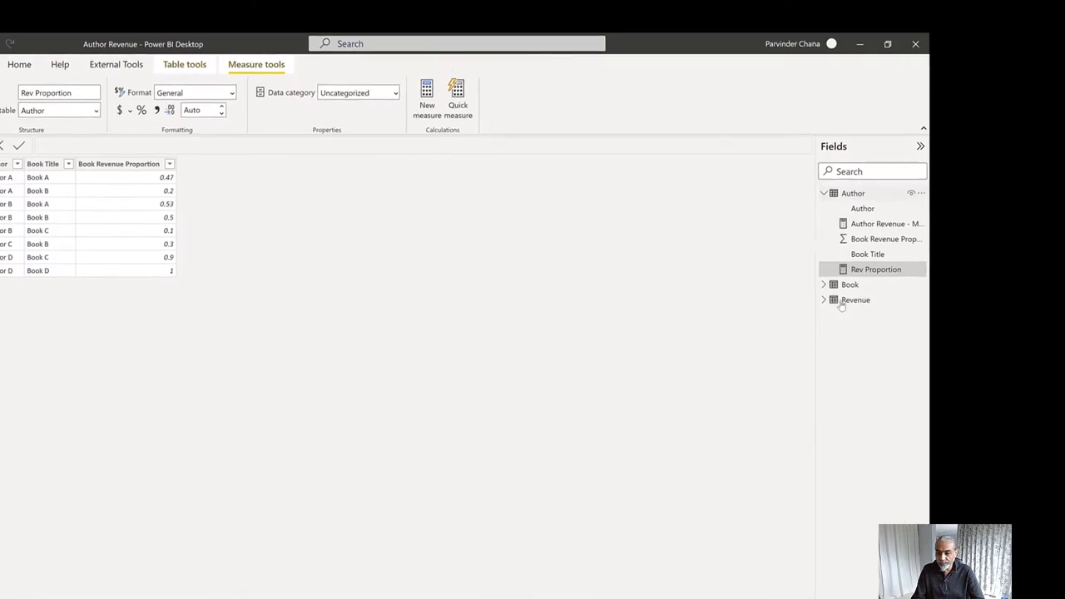
Step: Examine the Book table's data and the model diagram's relationships between Author and Revenue and between Book and Revenue
click(821, 286)
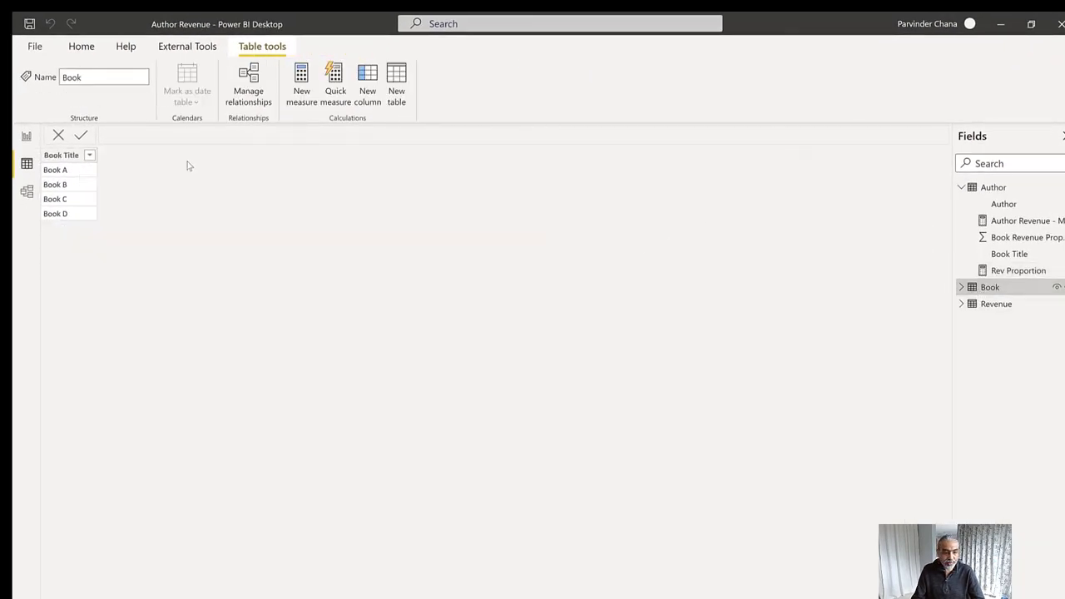
click(70, 203)
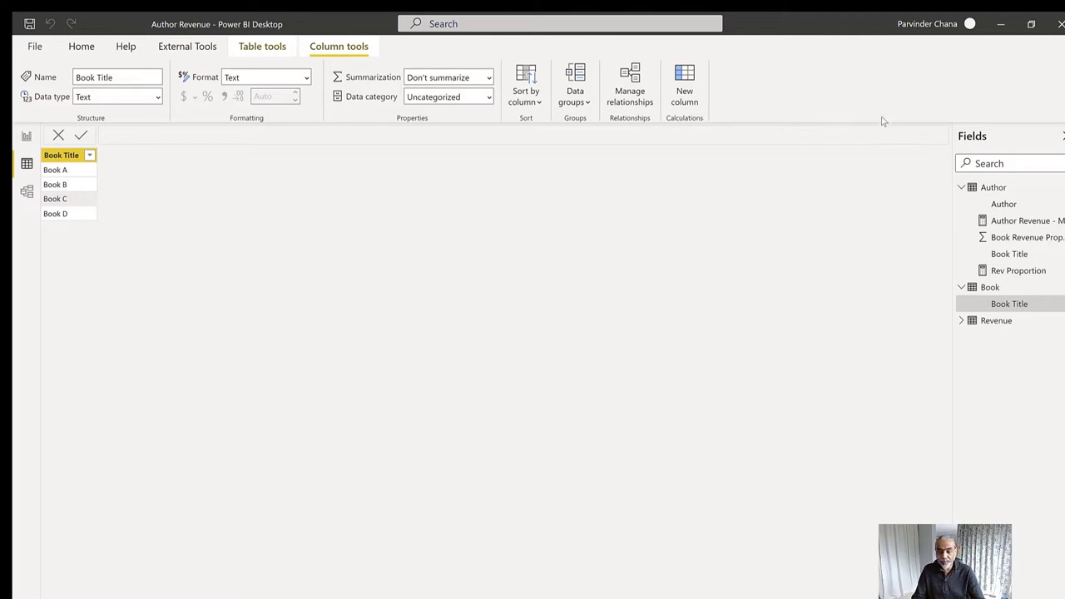
click(26, 194)
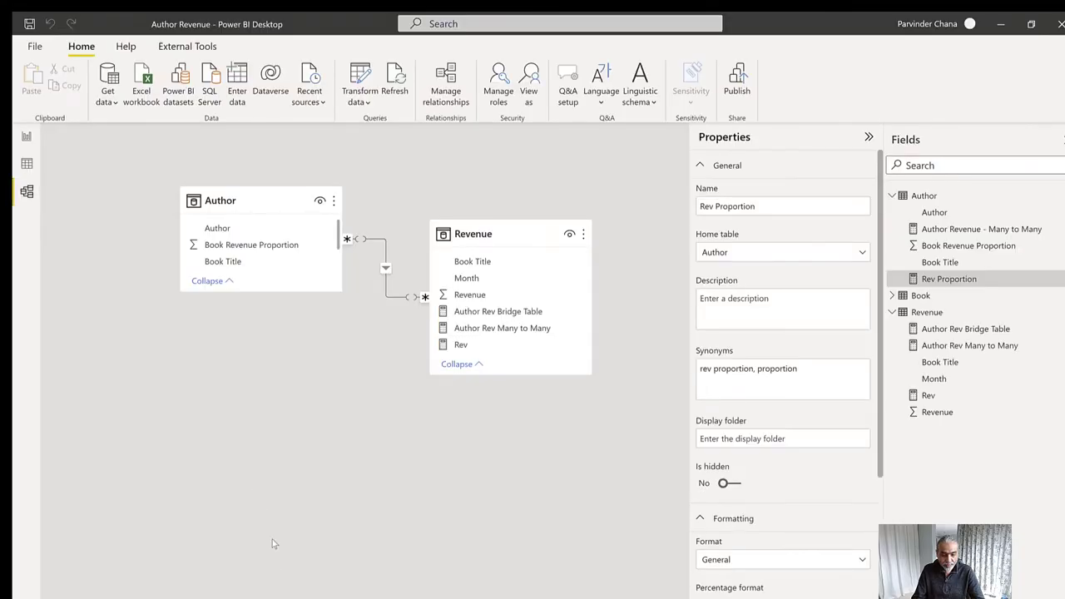
right_click(385, 267)
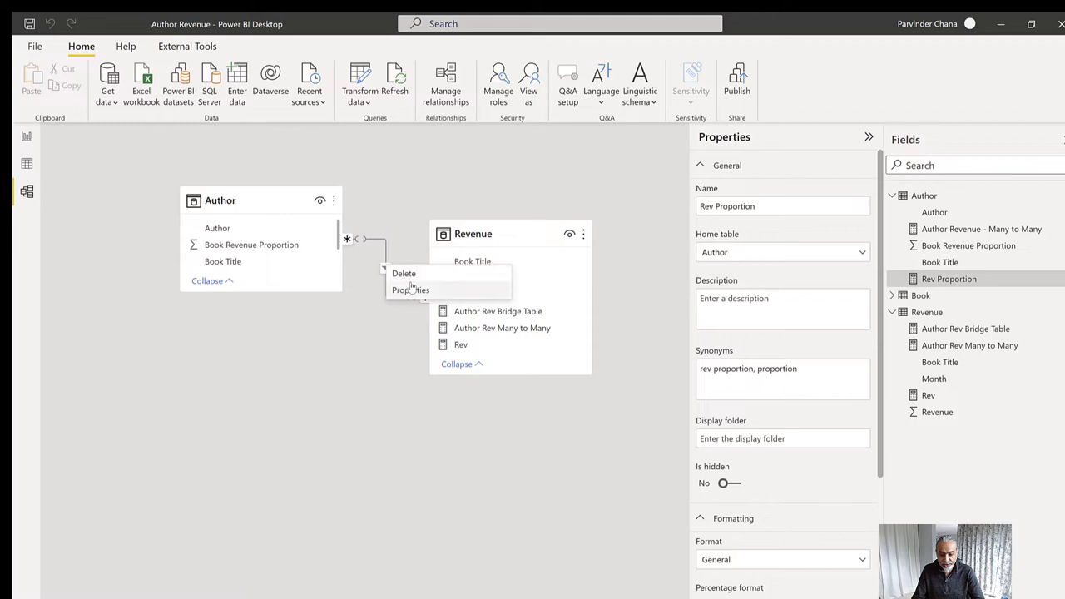
click(296, 460)
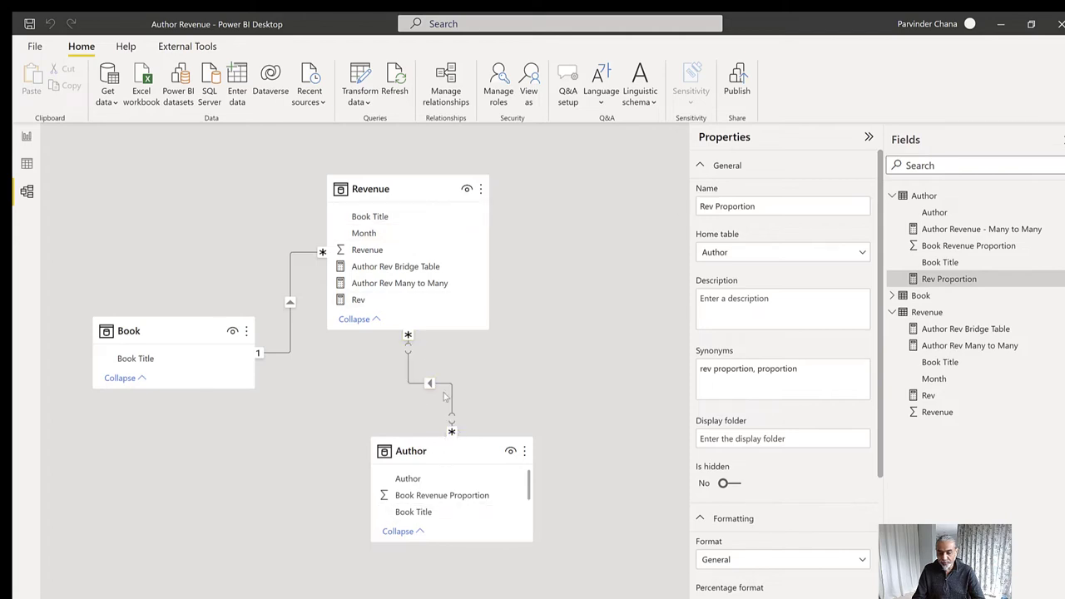
mouse_move(140, 330)
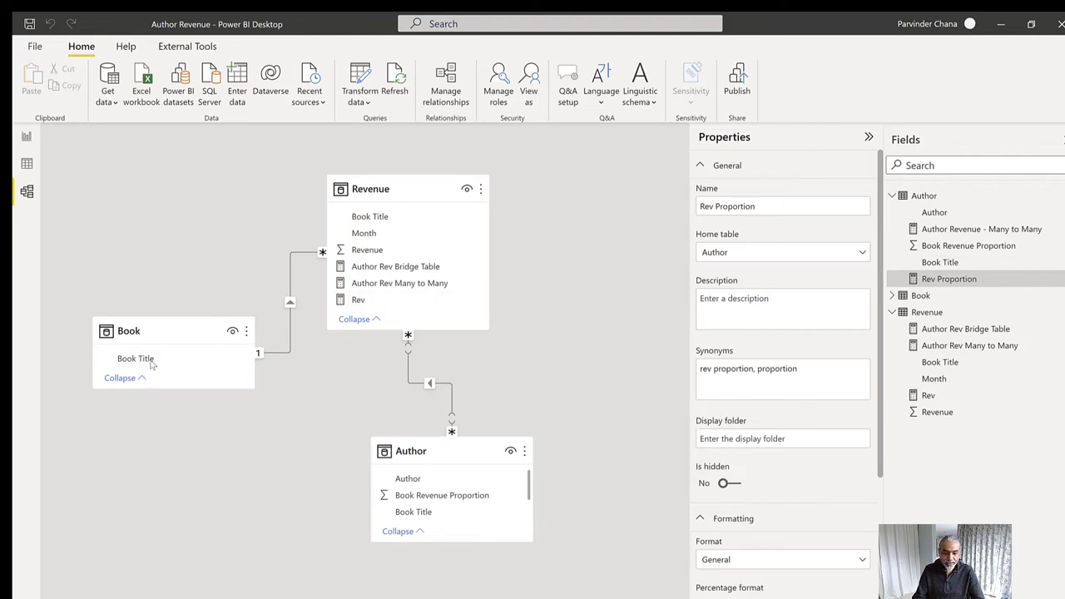
Step: Relate Book Title in the Book table to Book Title in Author, and deactivate the many-to-many relationship between Revenue and Author
drag(297, 392, 449, 516)
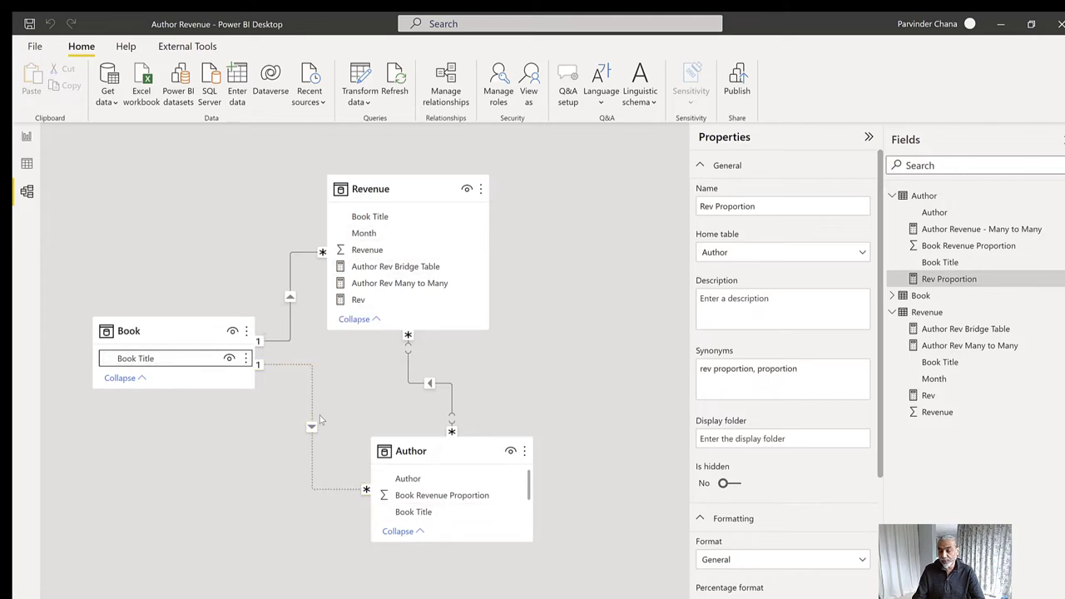
double_click(430, 390)
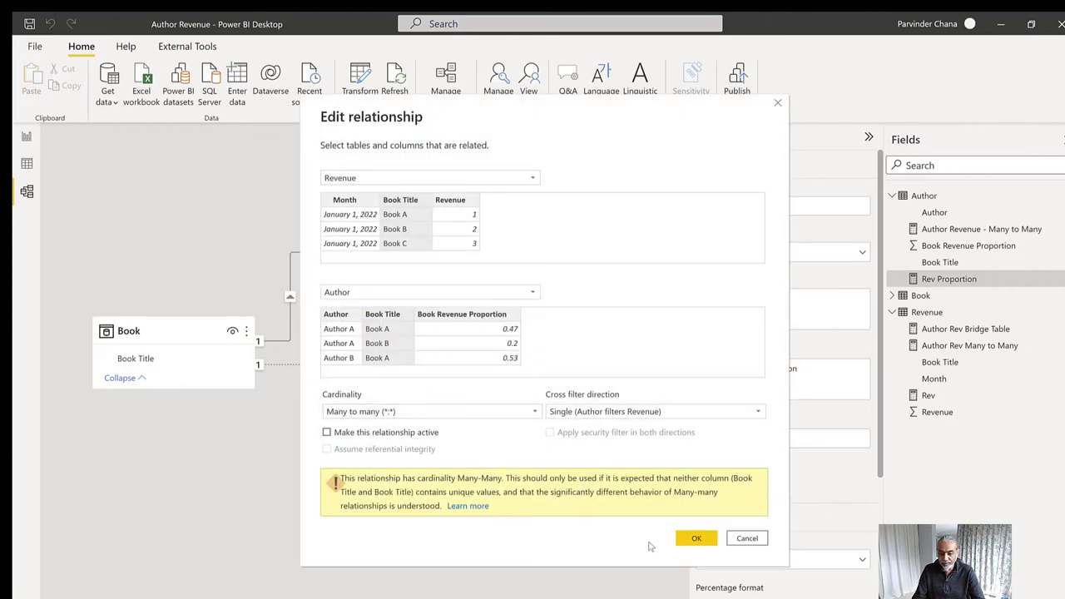
click(694, 539)
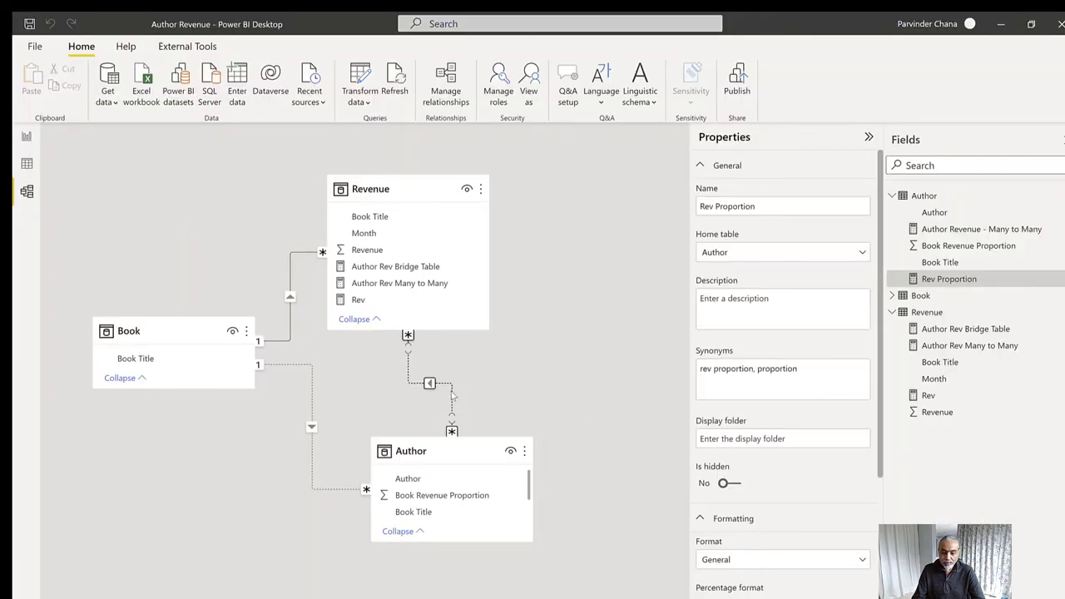
Step: Make the relationship between Book and Author active, and shift the Book table slightly down in the diagram
click(430, 383)
click(312, 428)
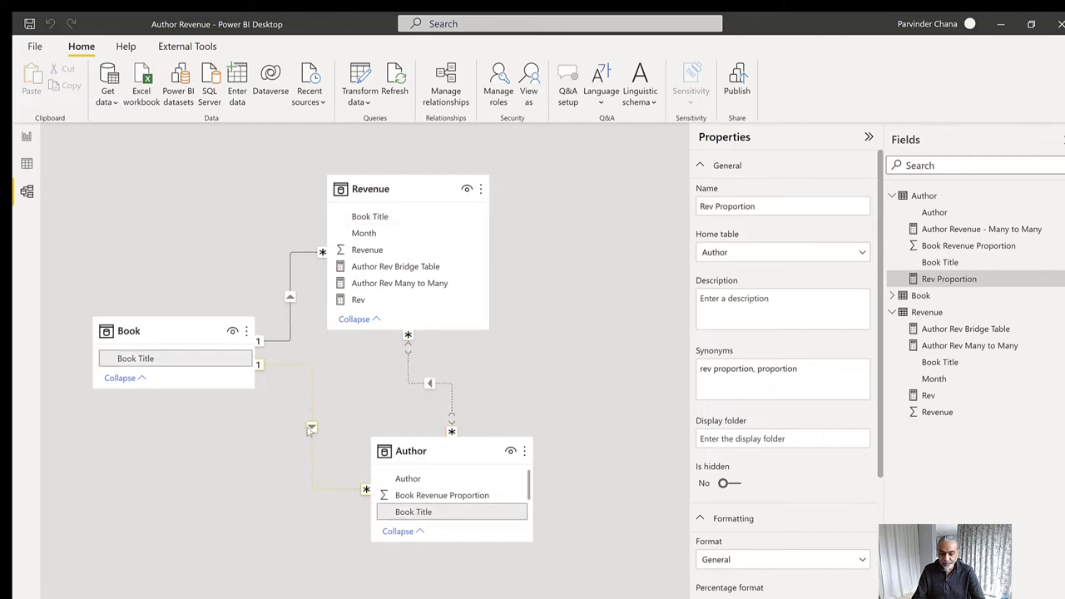
double_click(311, 429)
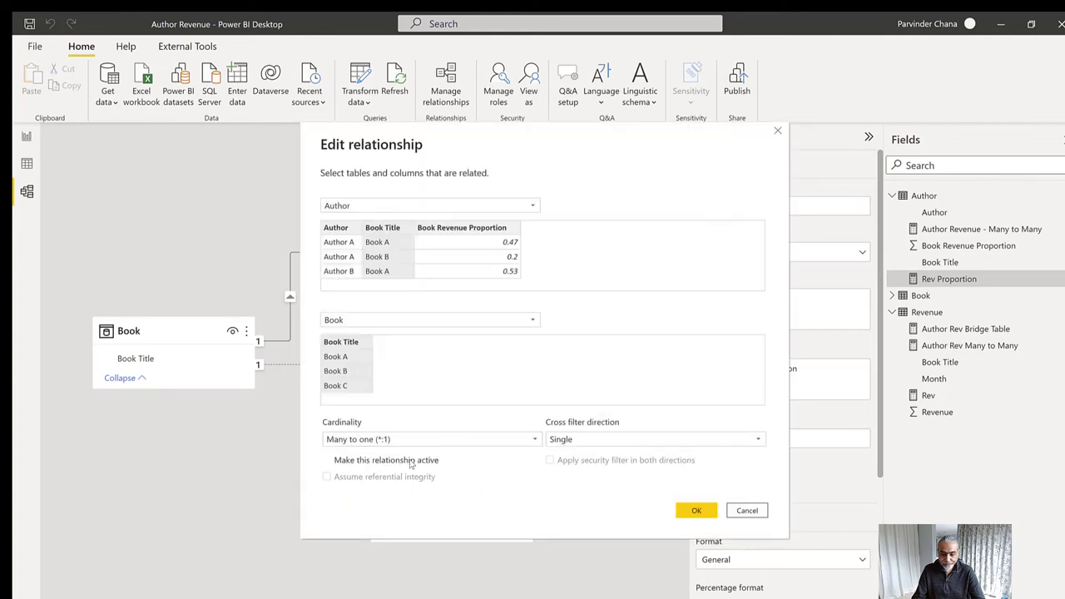
click(410, 463)
click(697, 509)
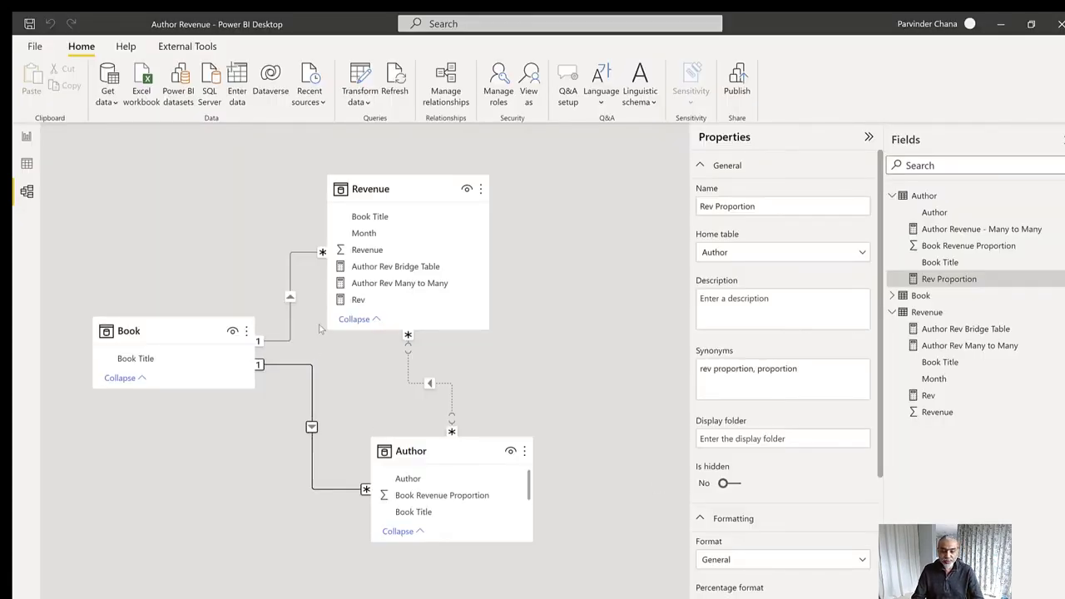
drag(193, 327, 202, 374)
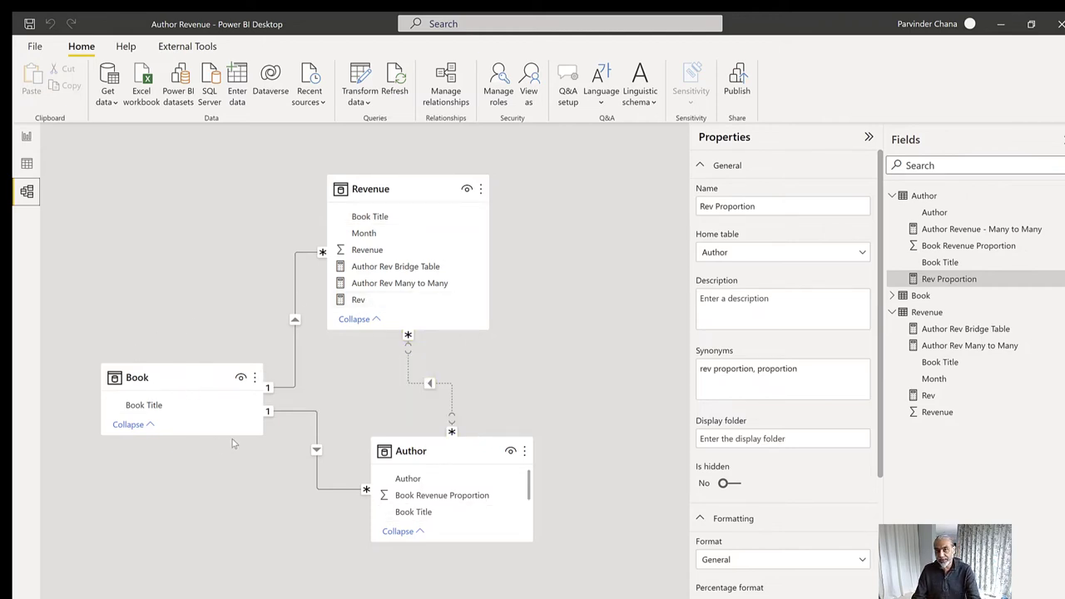
click(167, 195)
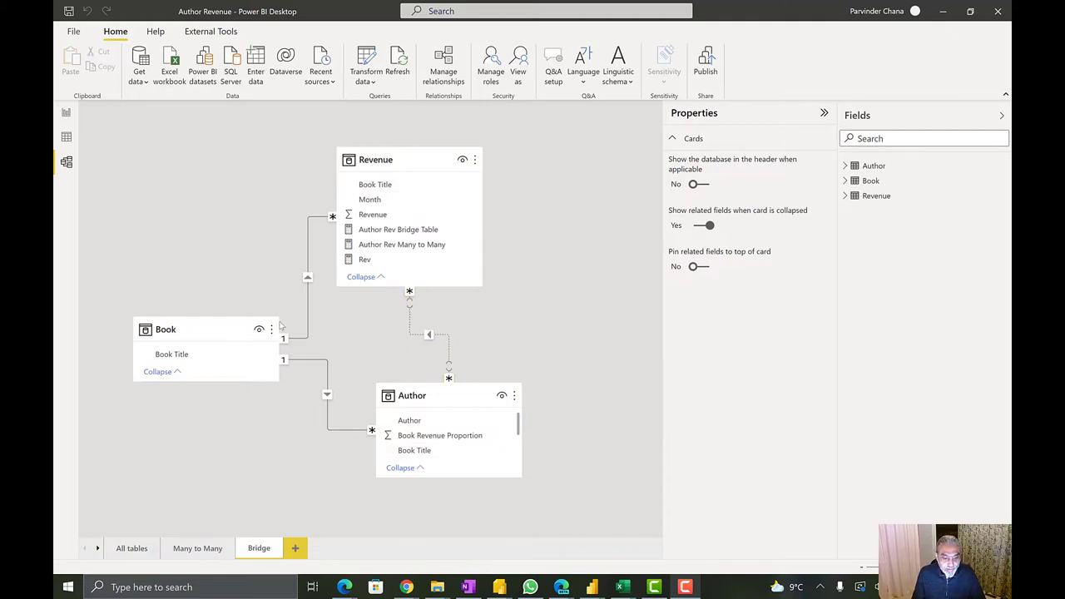
Step: Select Author C in the report's author revenue table and check how the Book Title and Rev table responds
click(69, 114)
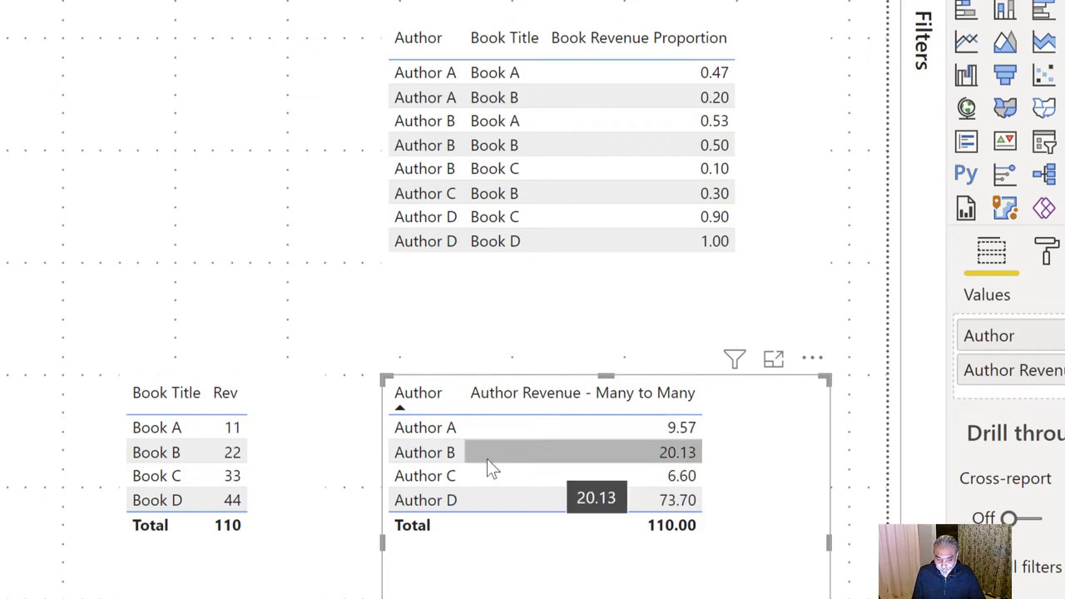
click(492, 493)
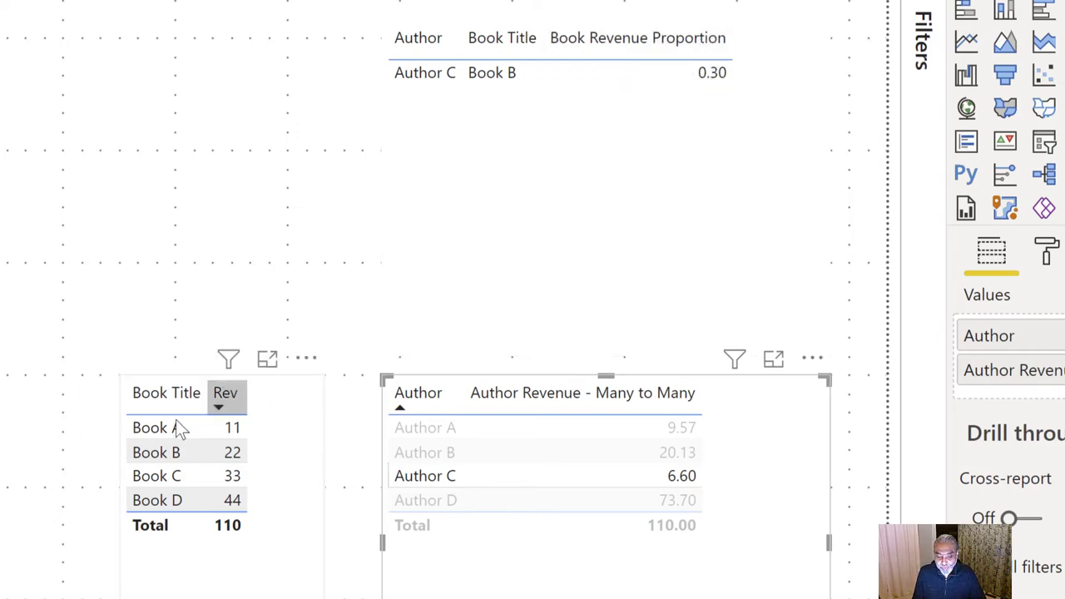
click(199, 529)
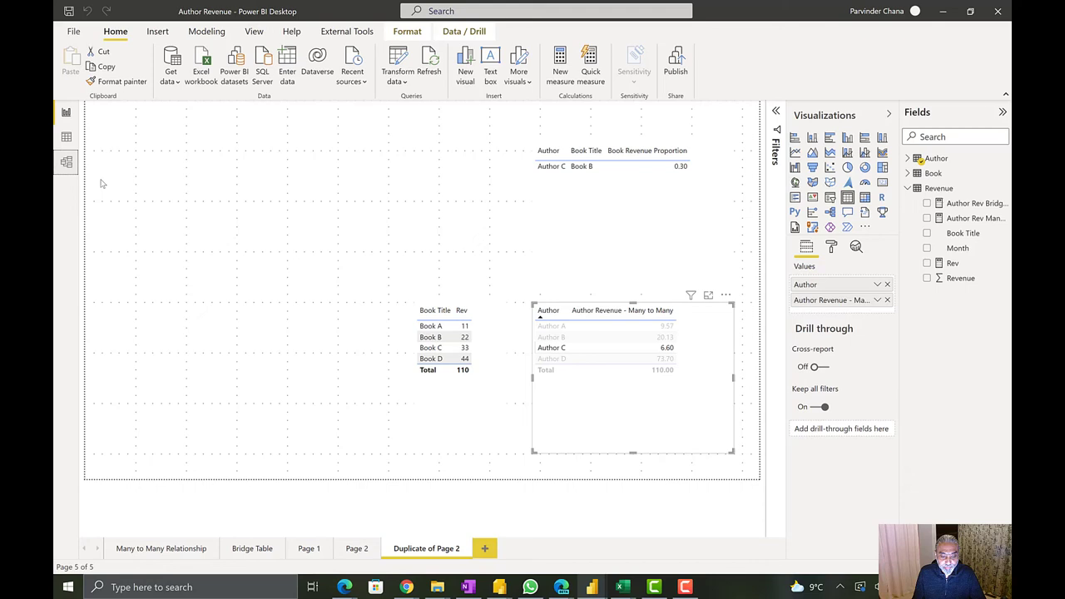
Step: Set the cross filter direction of the relationship between Author and Book to Both
click(66, 160)
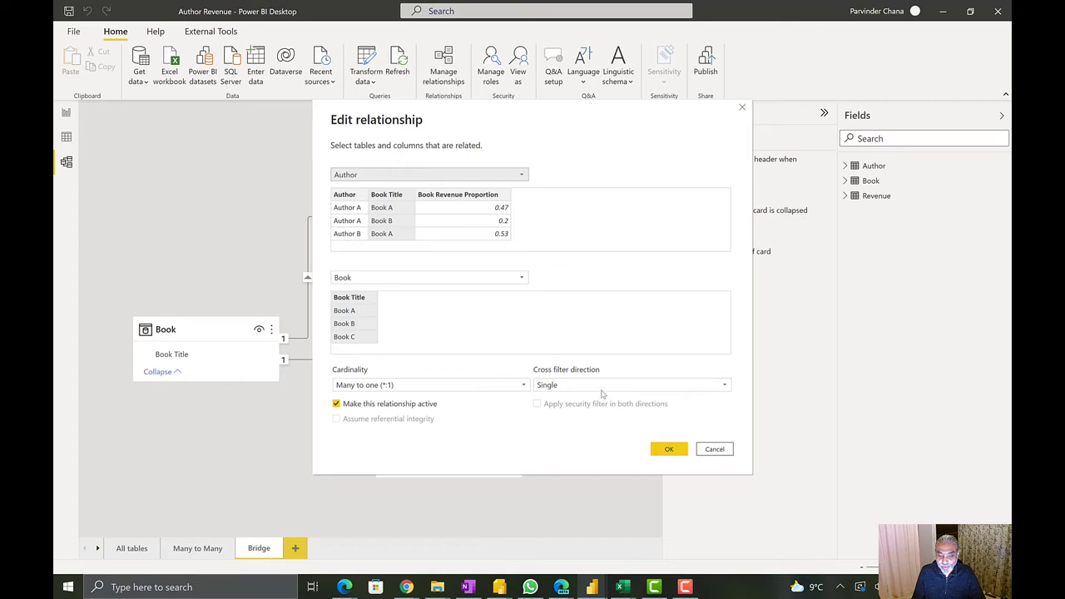
click(579, 387)
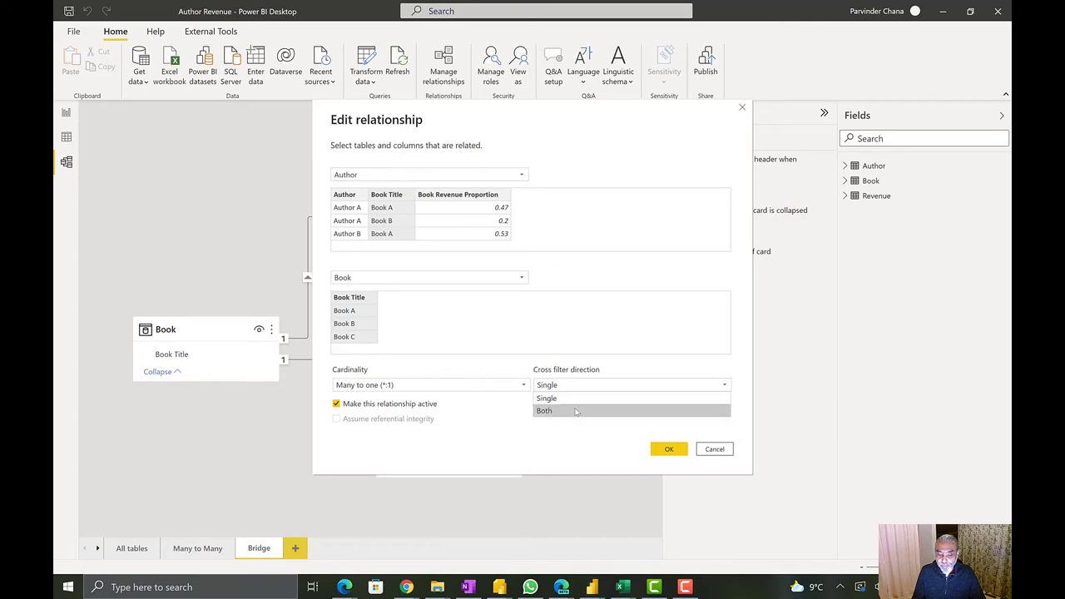
click(574, 410)
click(668, 449)
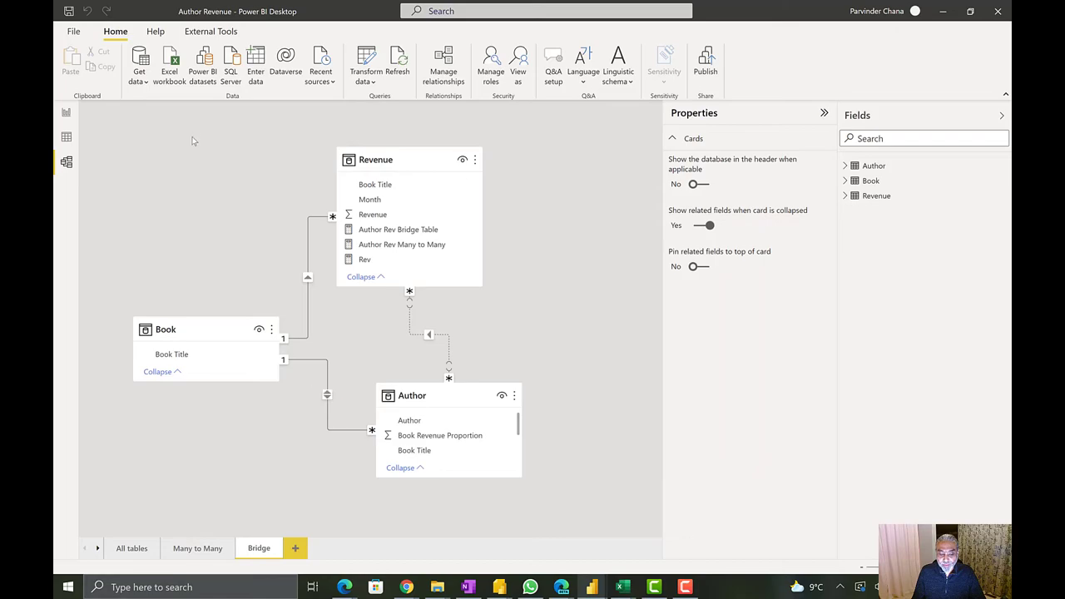
Step: Check in the report how the Book Title and Rev table is filtered for Author C, and select Author A
click(70, 119)
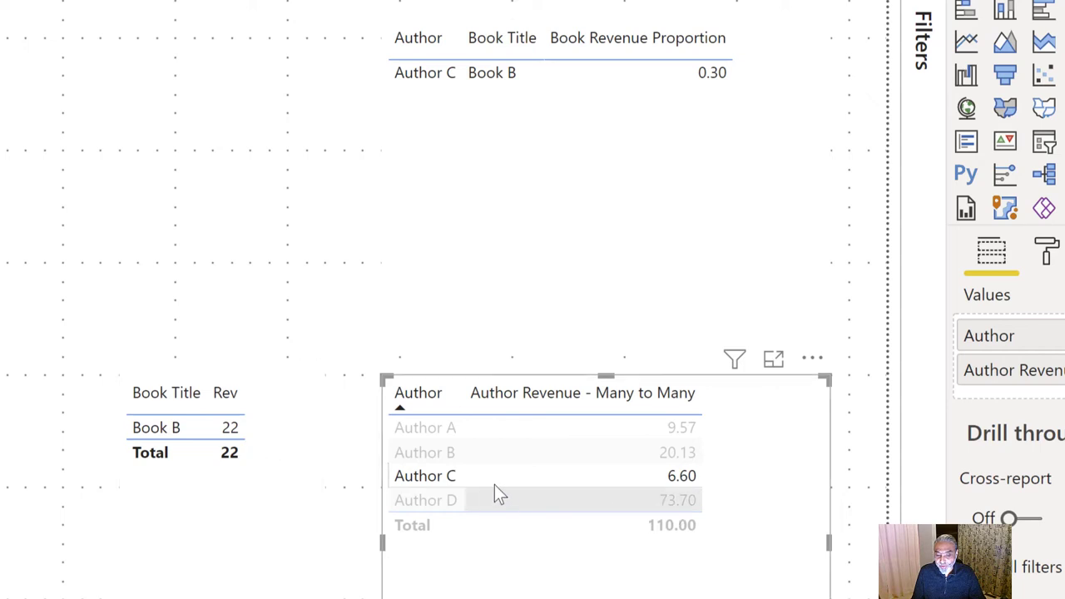
mouse_move(466, 484)
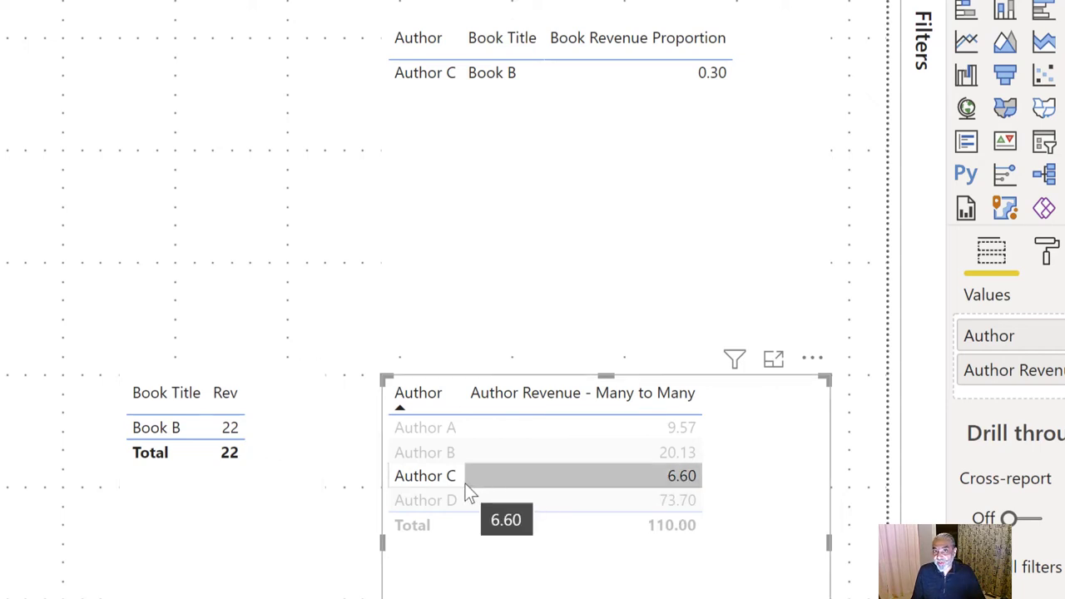
click(446, 429)
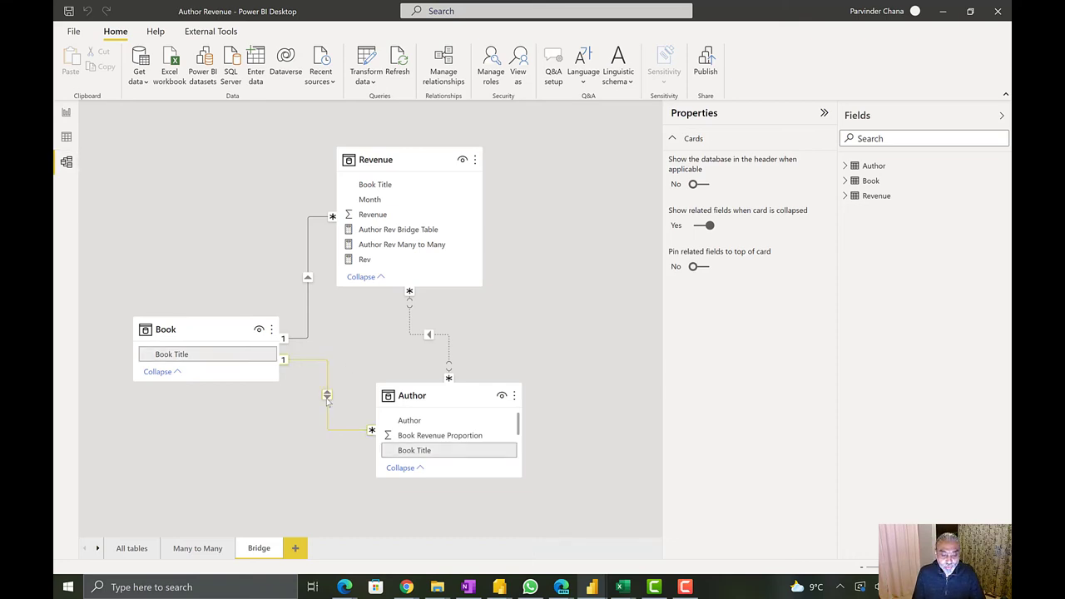
Step: Set the cross filter direction of the relationship between Author and Book back to Single
double_click(326, 400)
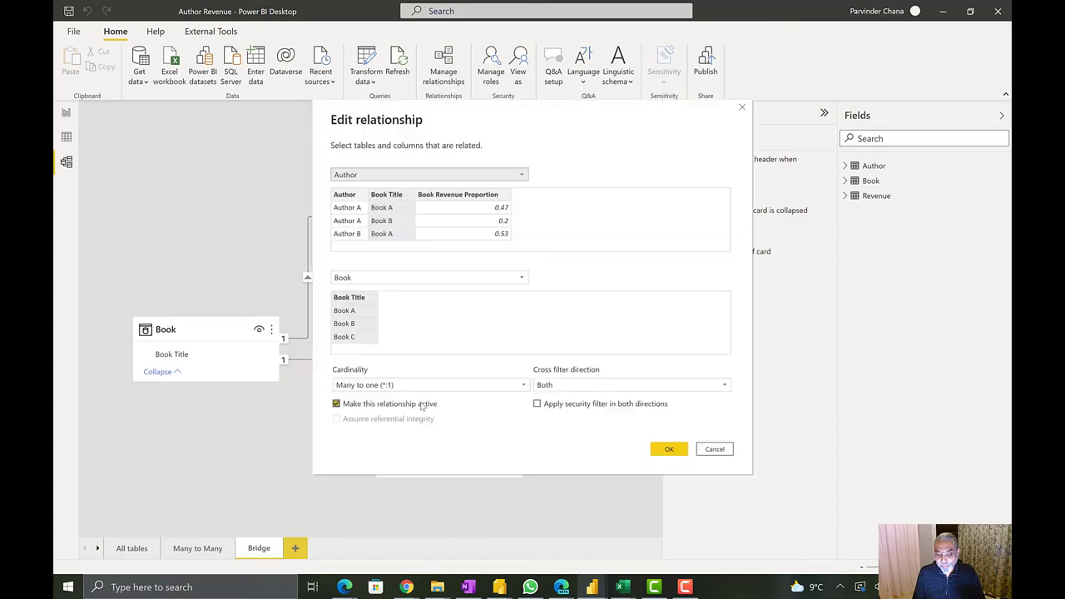
click(599, 385)
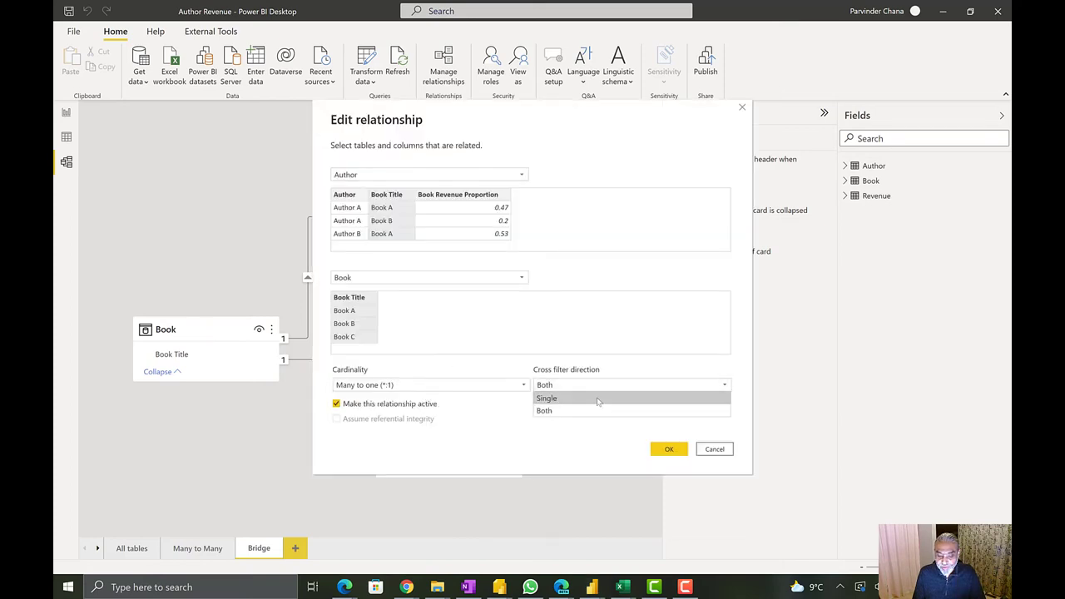
click(600, 400)
click(670, 449)
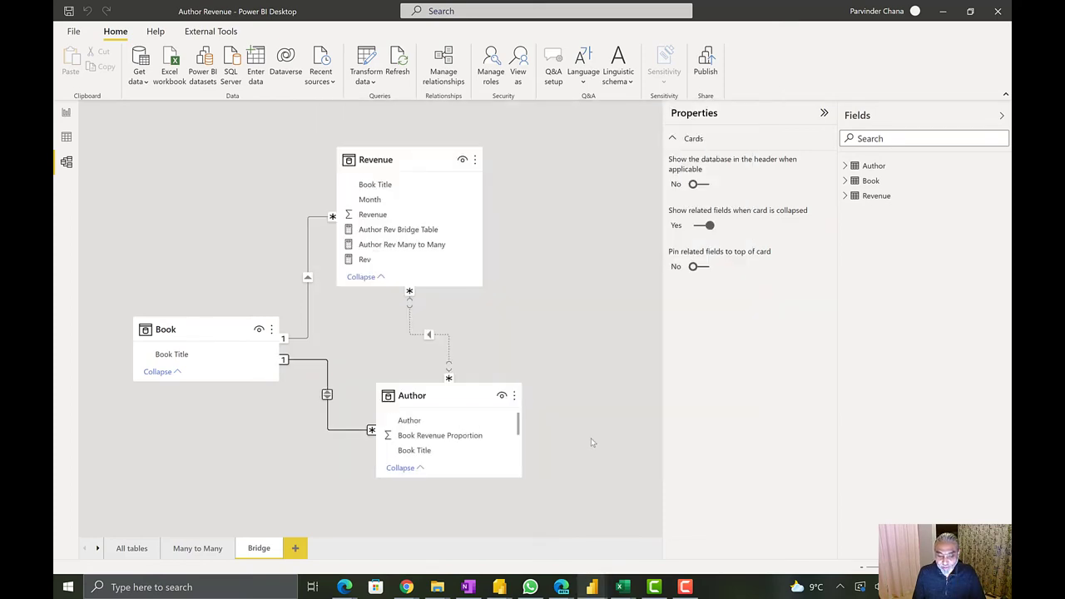
right_click(527, 419)
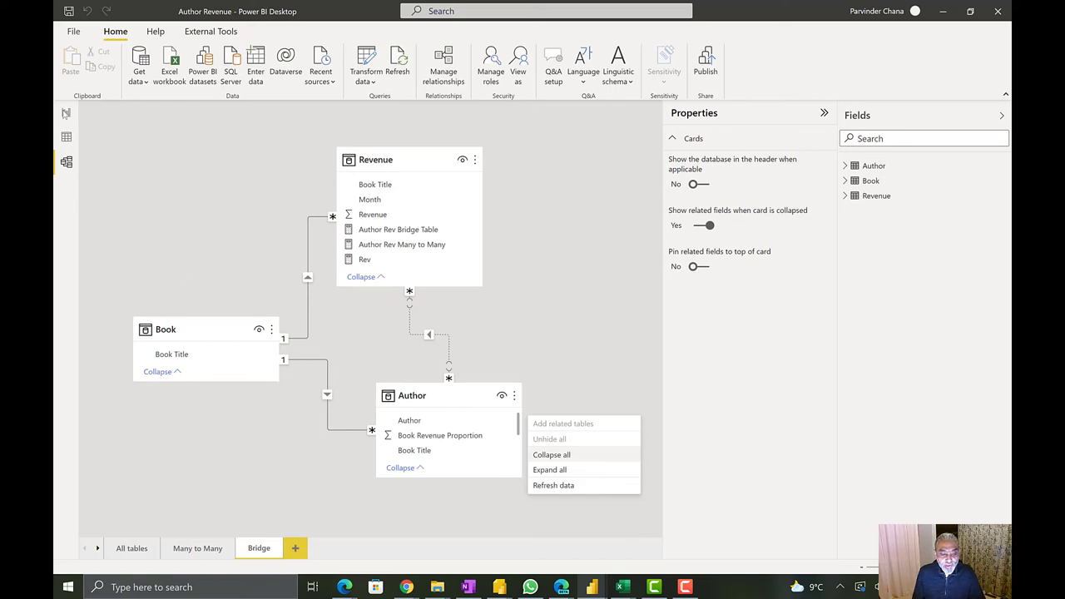
click(424, 320)
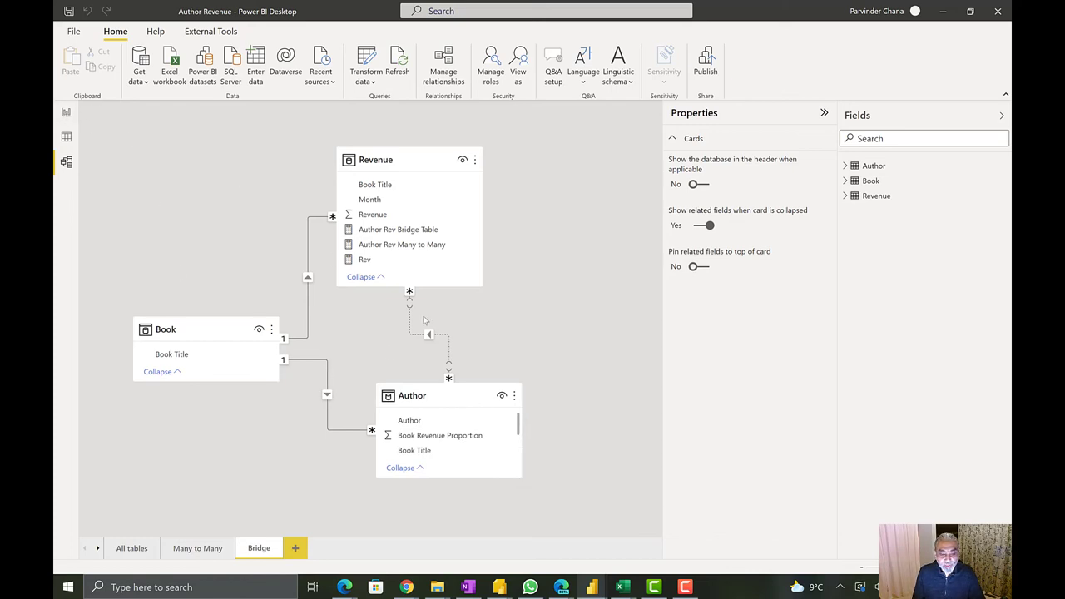
Step: Recheck the Book Title and Rev table in the report with Author C selected, and clear the selection
click(66, 113)
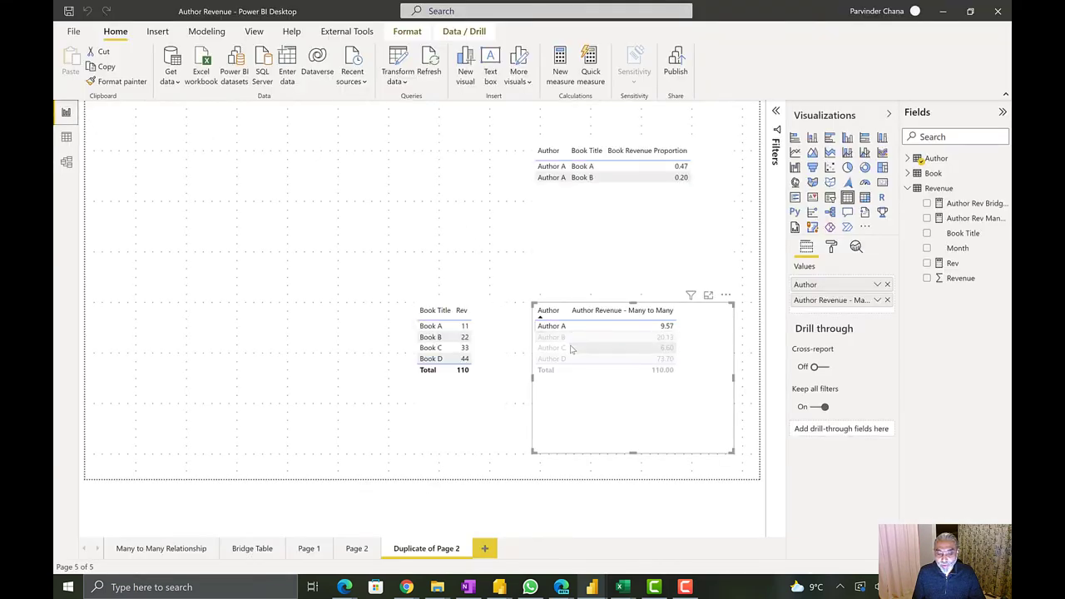
click(571, 348)
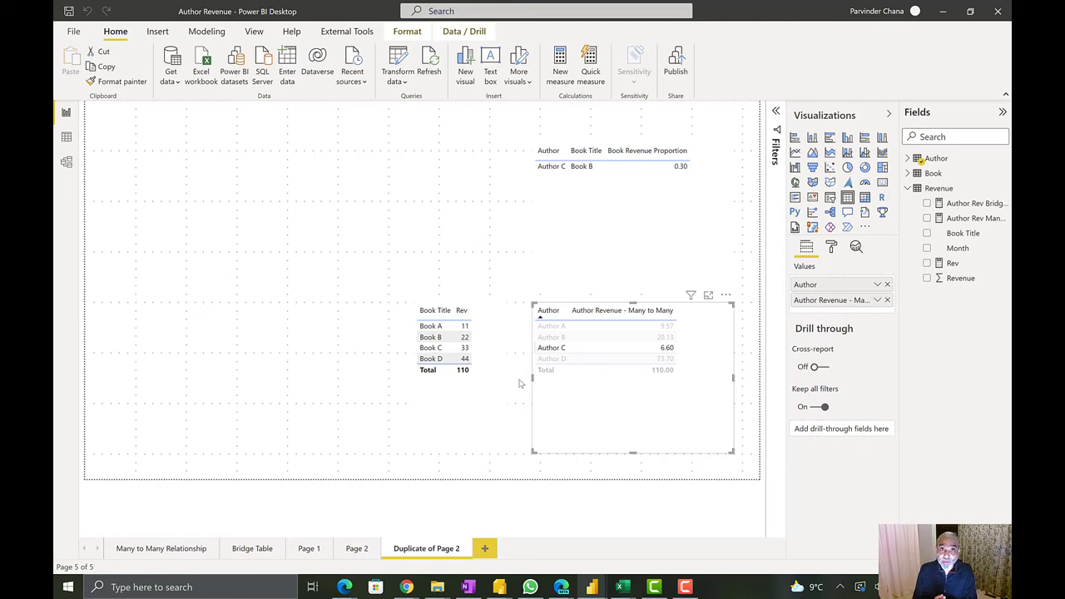
click(426, 266)
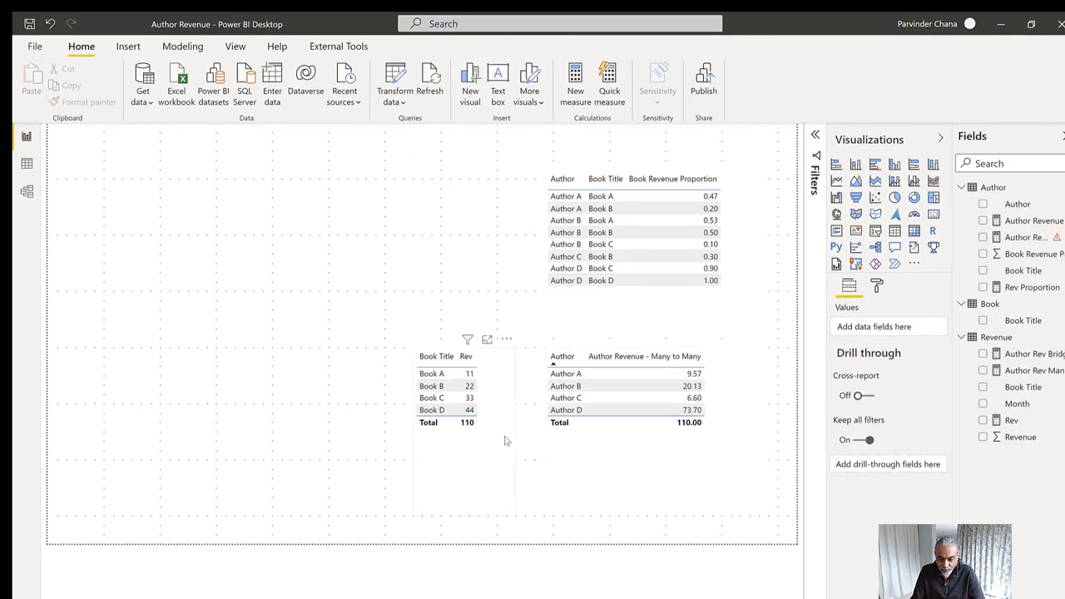
Step: Open the Rev measure from the book revenue table and insert CALCULATE ( on its own line above SUM ( Revenue[Revenue] )
click(495, 385)
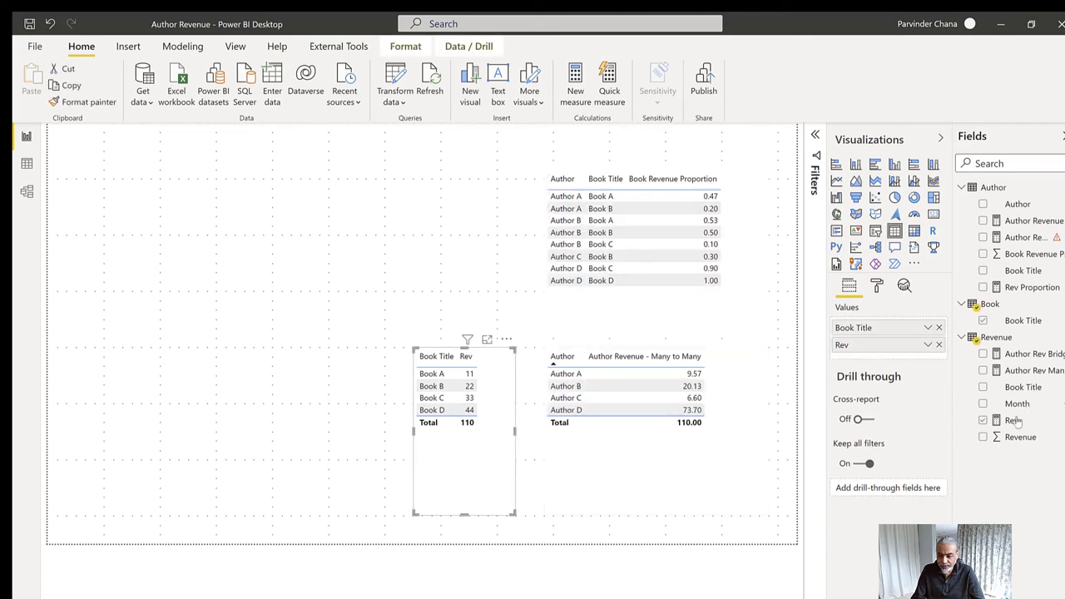
click(1013, 420)
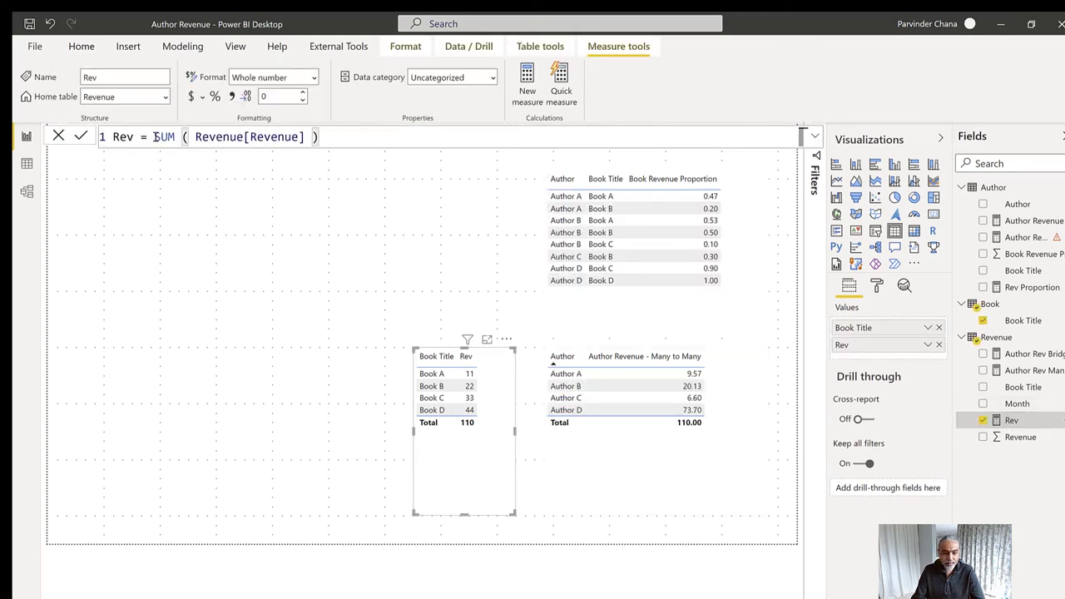
click(154, 137)
key(shift+Return)
key(shift+Return)
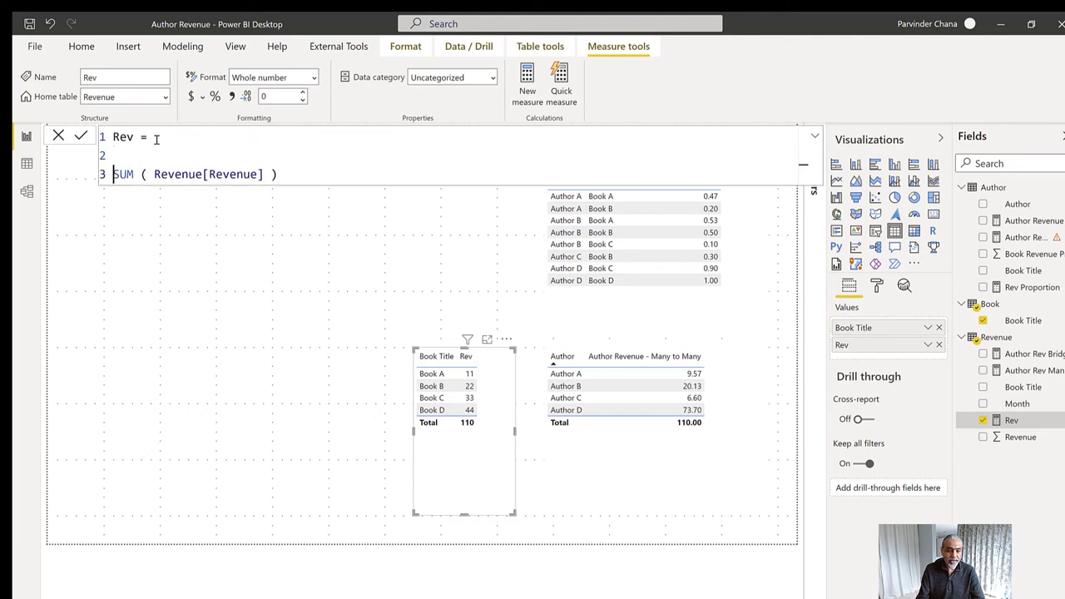
key(Up)
text(CAL)
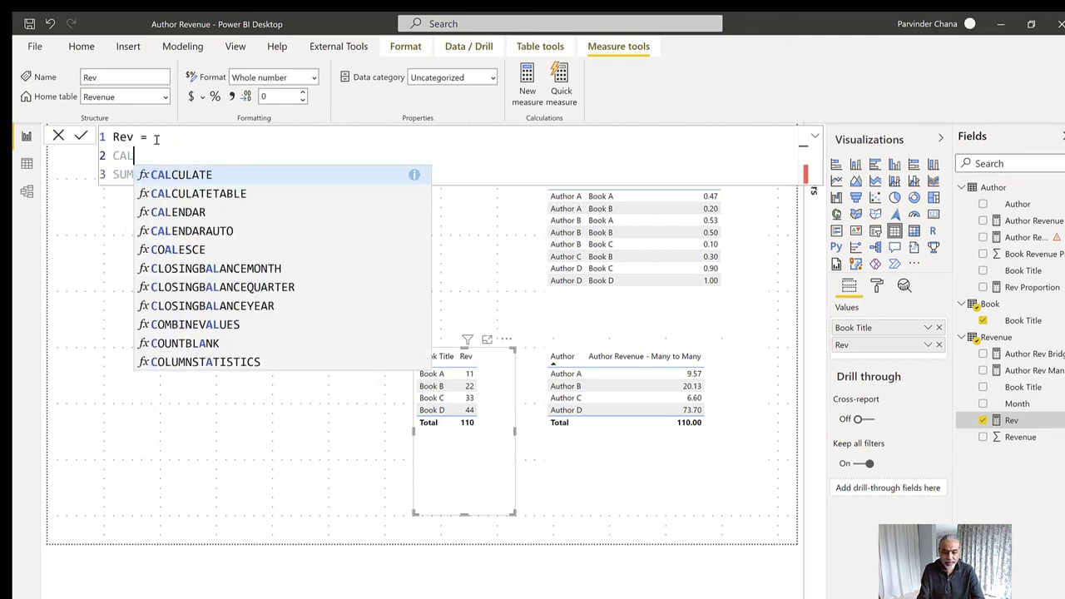
text(CULTE ( )
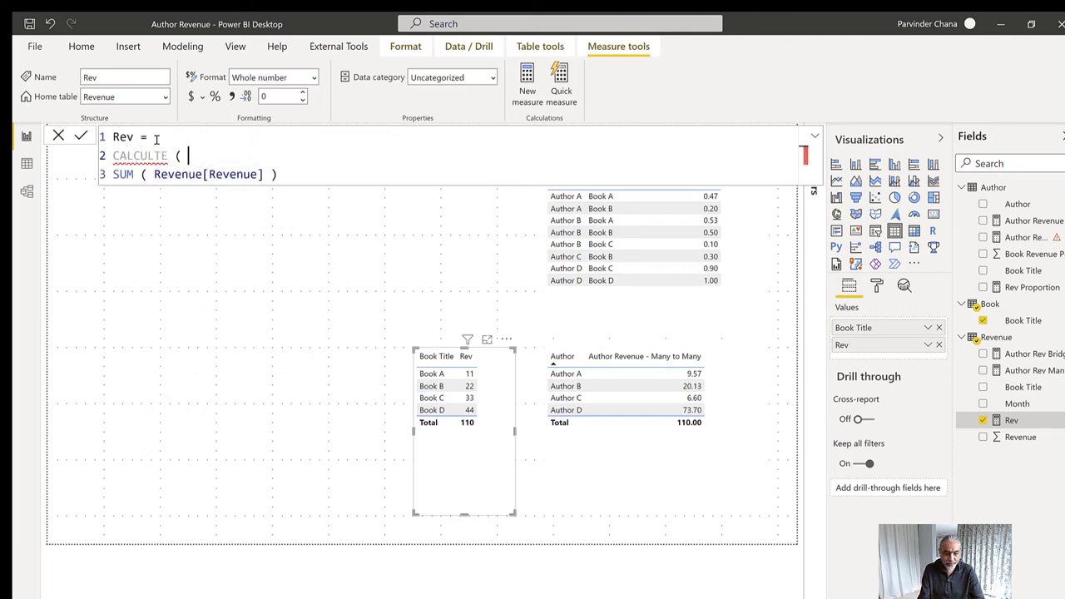
text(A)
key(Down)
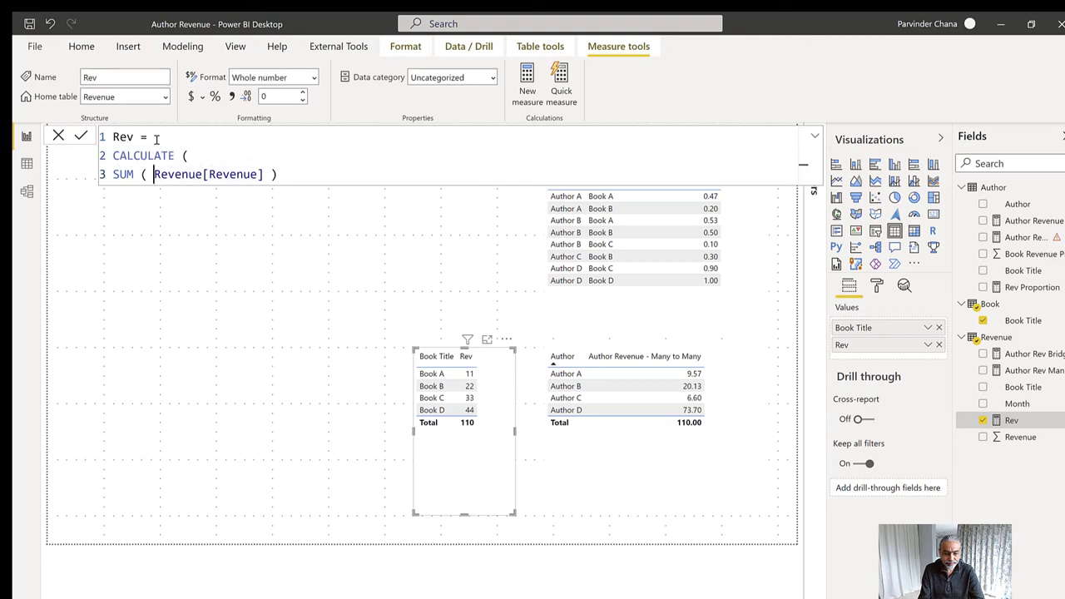
Step: Indent the SUM ( Revenue[Revenue] ) line inside CALCULATE and end it with a comma, followed by a new line
key(Left)
key(Left)
key(Home)
key(Tab)
key(End)
key(Left)
key(Left)
key(Left)
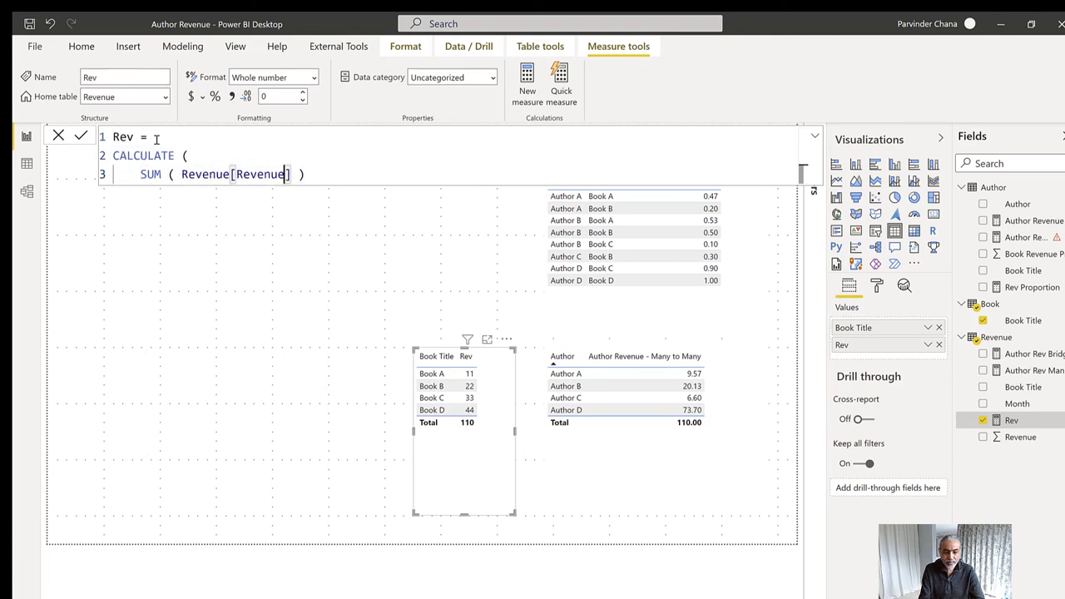
key(End)
text(,)
key(Return)
Step: Add a CROSSFILTER function as the CALCULATE filter in the Rev measure, with Author[Book Title] as its left column
text(CR)
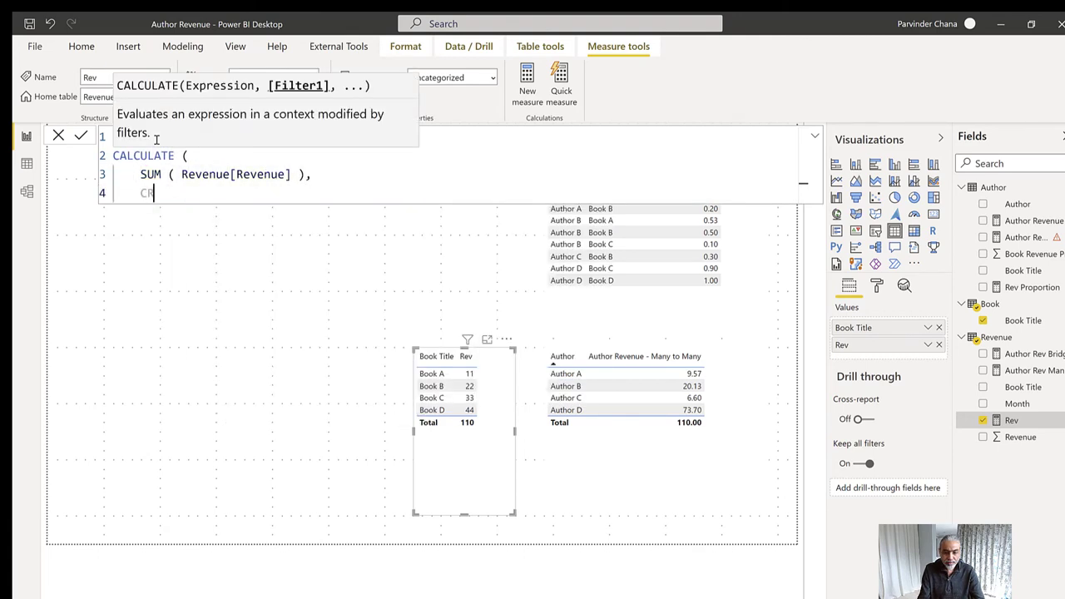
text(OSSFILTER ( )
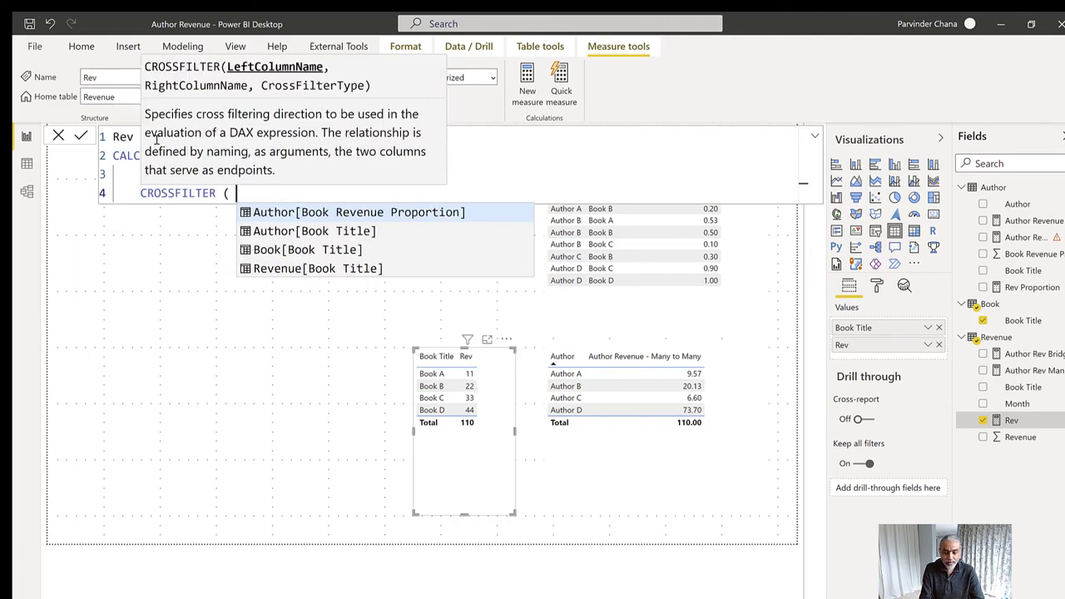
text(AUth)
key(Down)
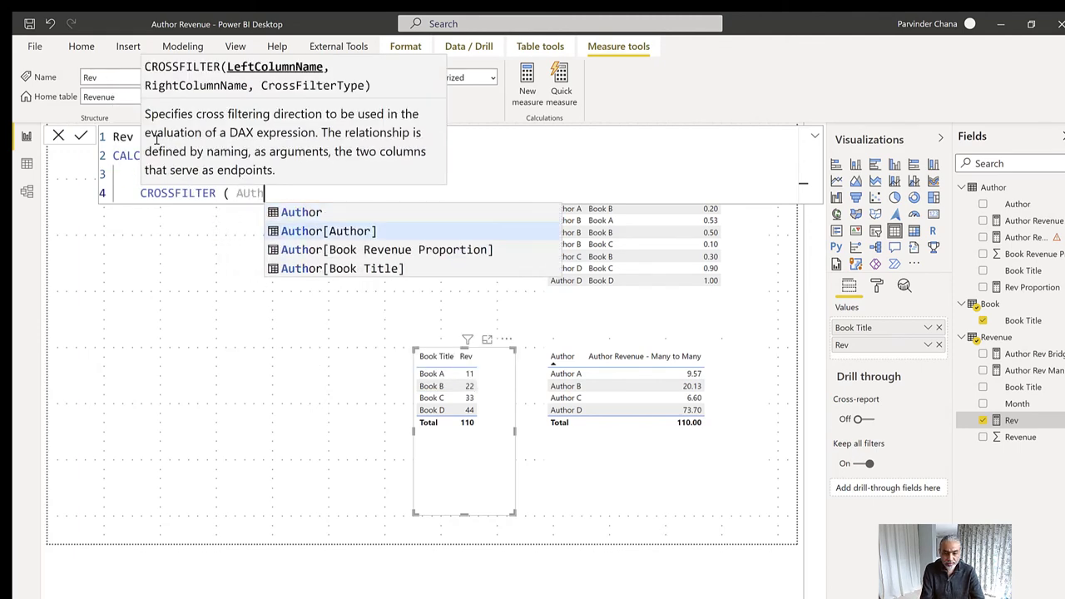
key(Up)
key(Down)
key(Down)
key(Down)
key(Tab)
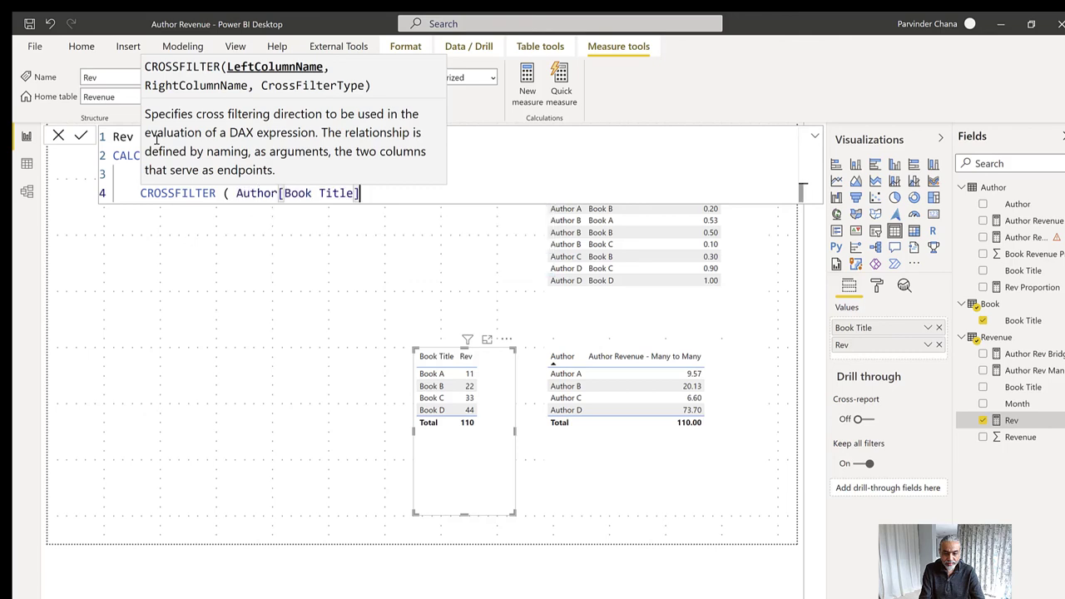
text(,)
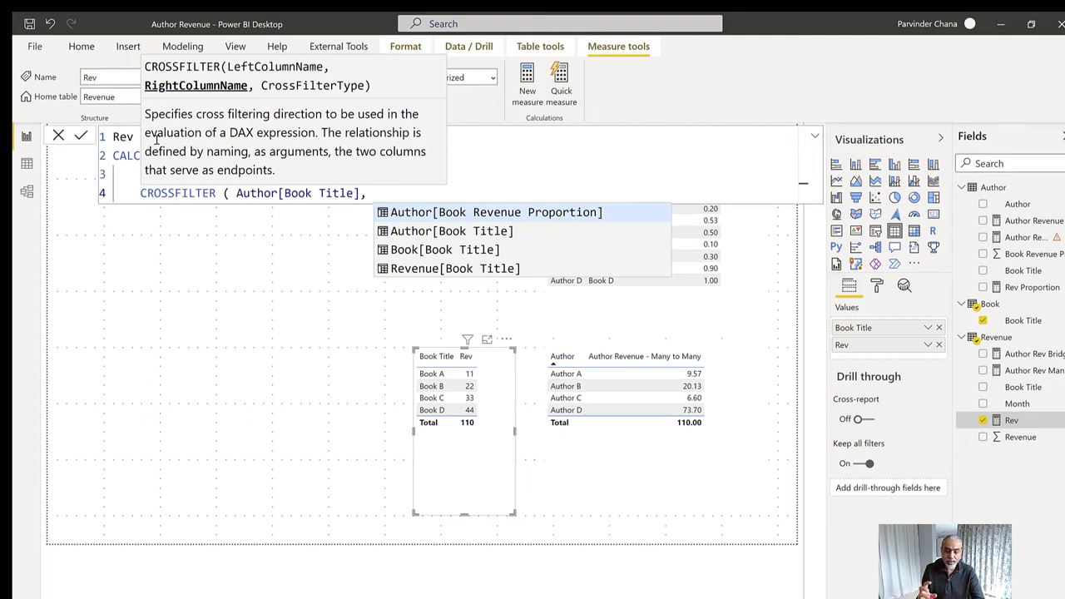
Step: Enter Book[Book Title] as the right column of the CROSSFILTER function, followed by a comma
text(Book)
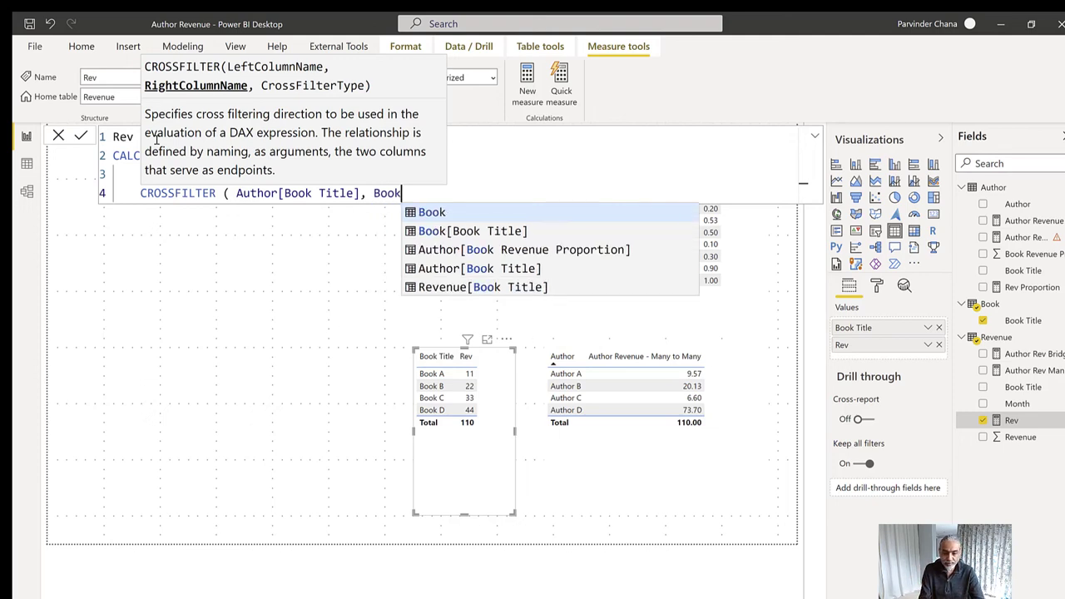
key(Down)
key(Tab)
text(,)
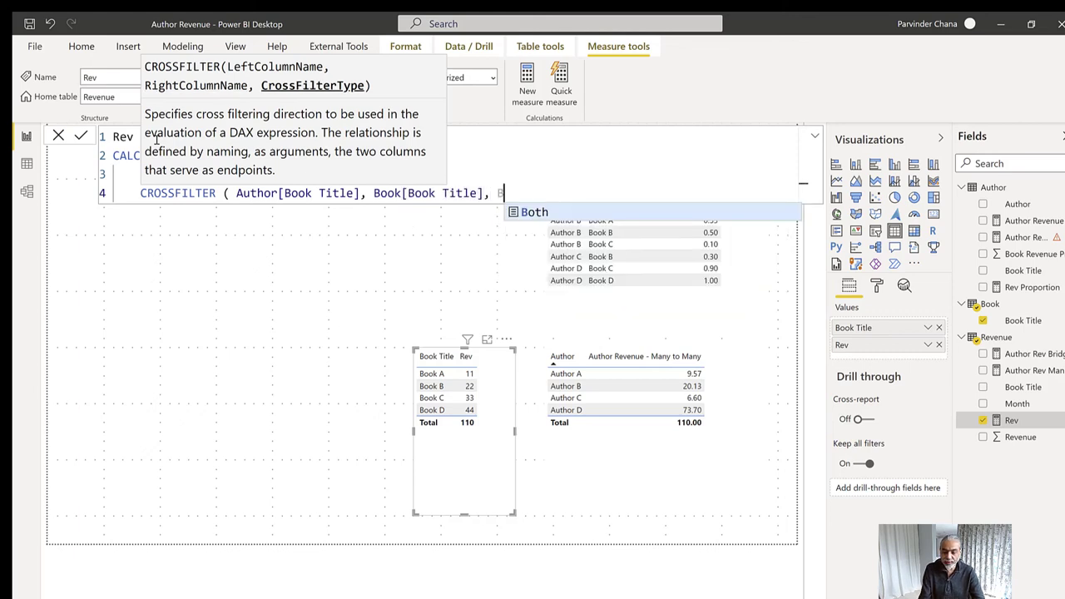
Step: Set the CROSSFILTER type to Both, close CROSSFILTER and CALCULATE with parentheses, and commit the Rev measure
key(BackSpace)
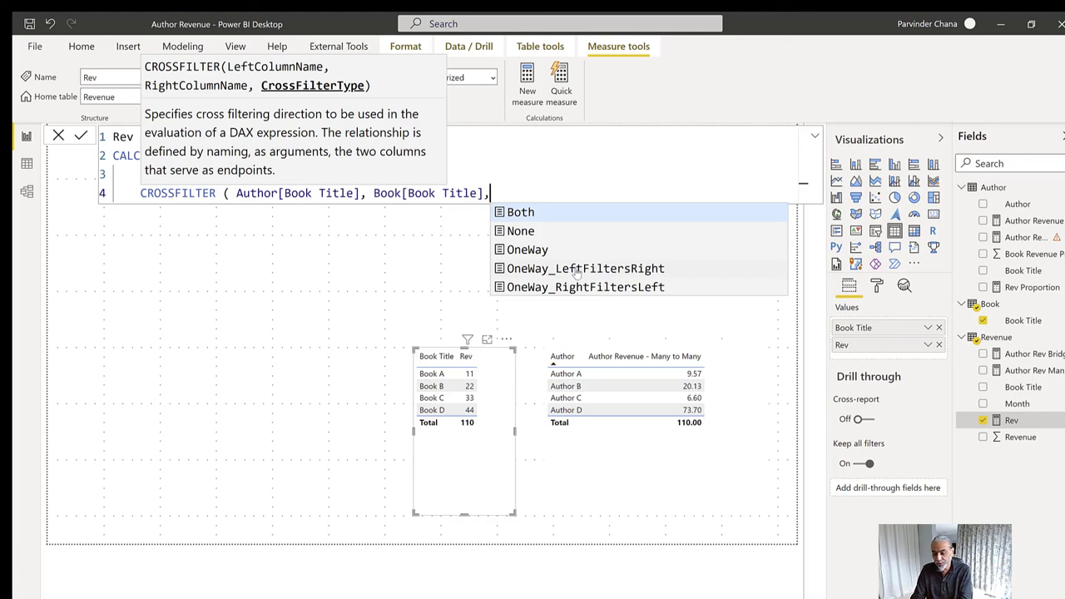
click(502, 191)
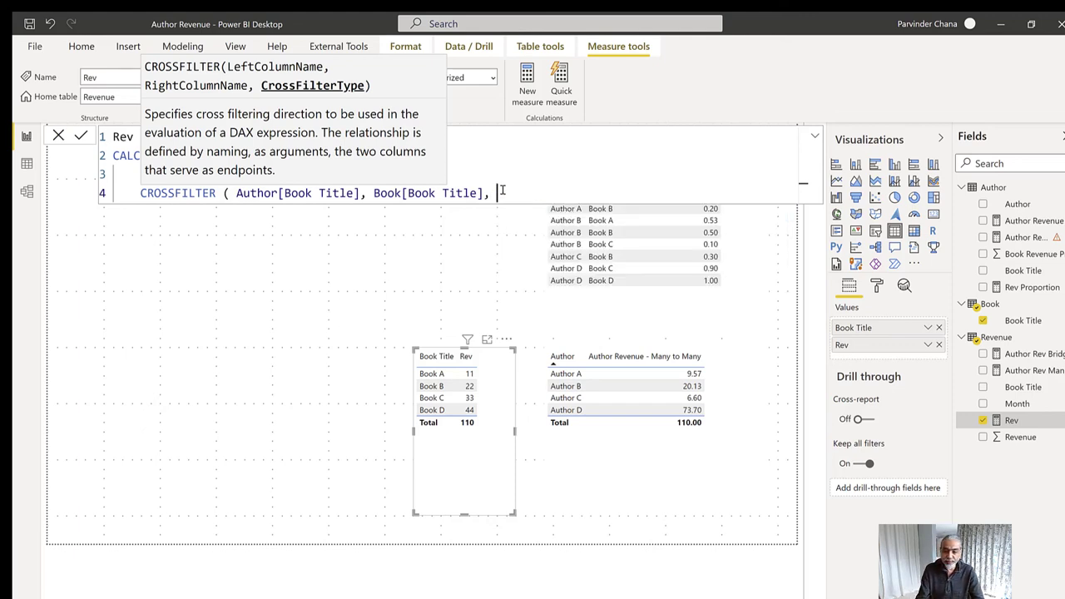
text(Both ))
key(shift+Return)
text())
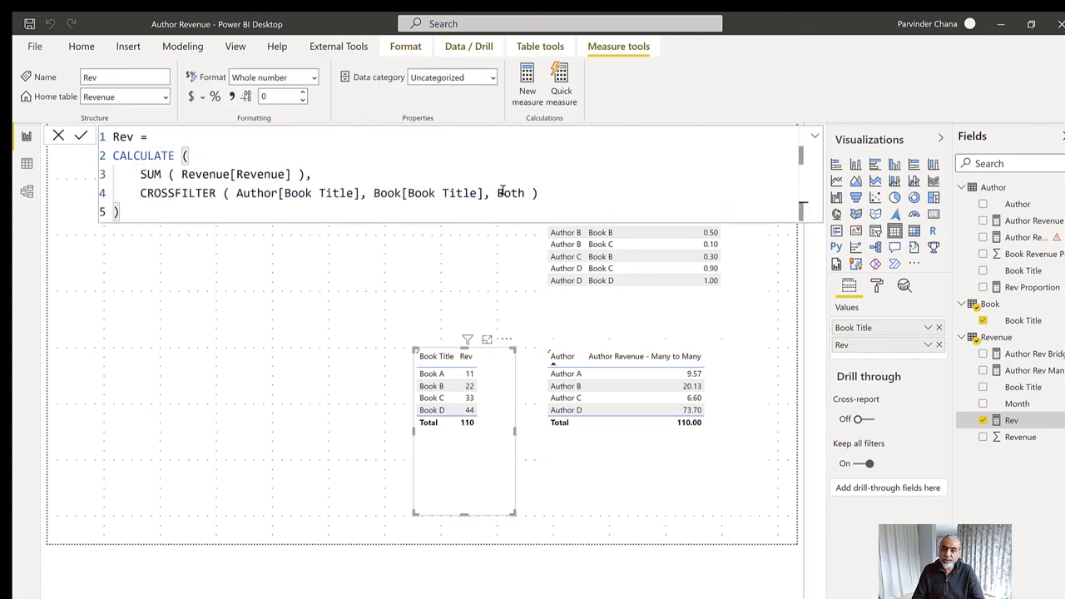
key(Return)
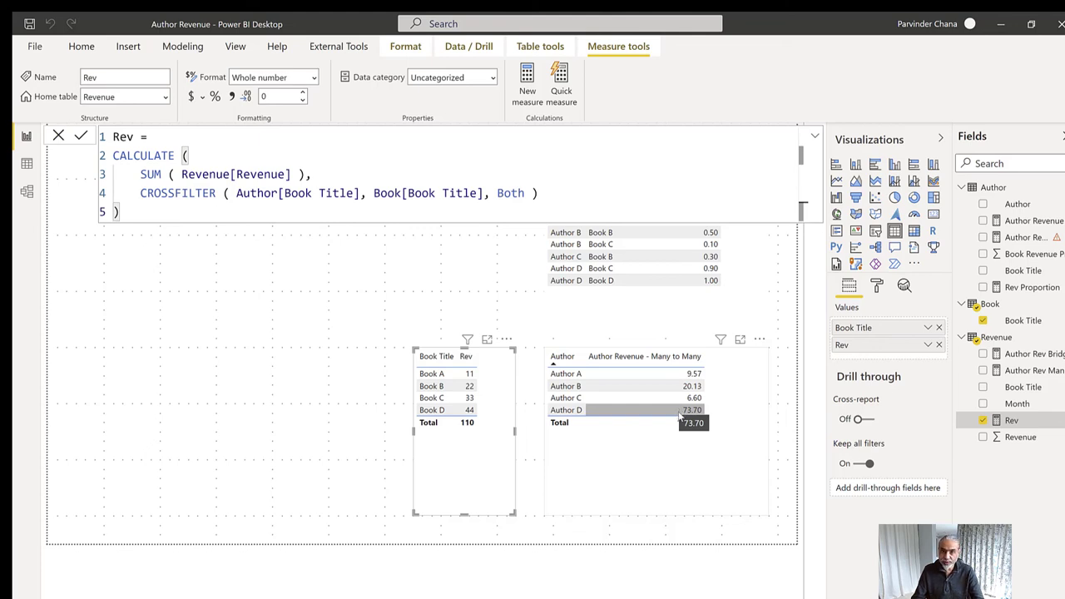
Step: Check the Book Title and Rev table while selecting Authors C, A and B in turn, and view the model's relationships
click(614, 398)
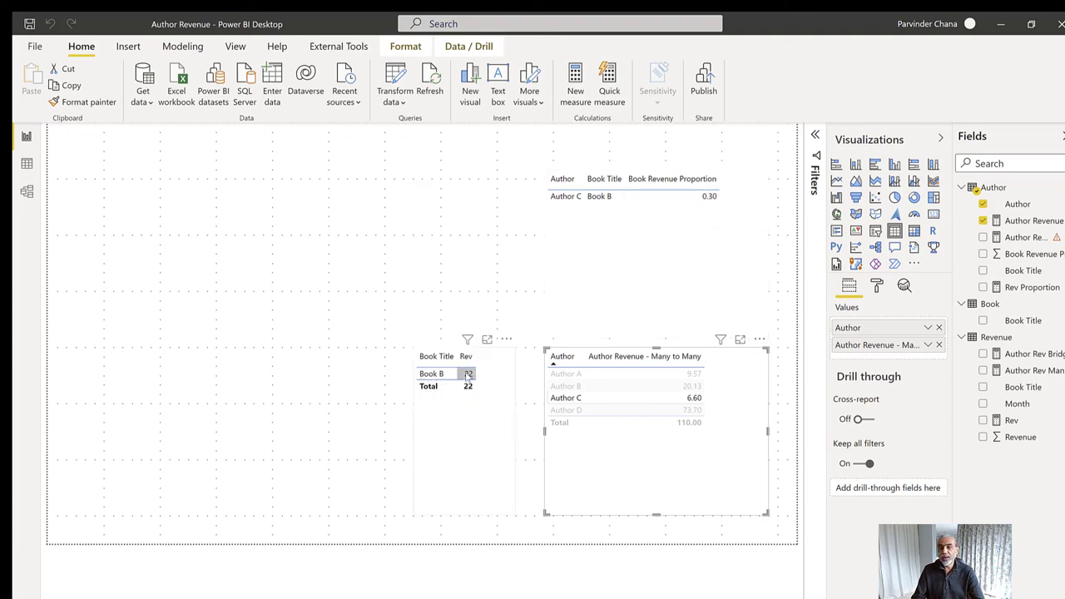
click(624, 374)
click(624, 386)
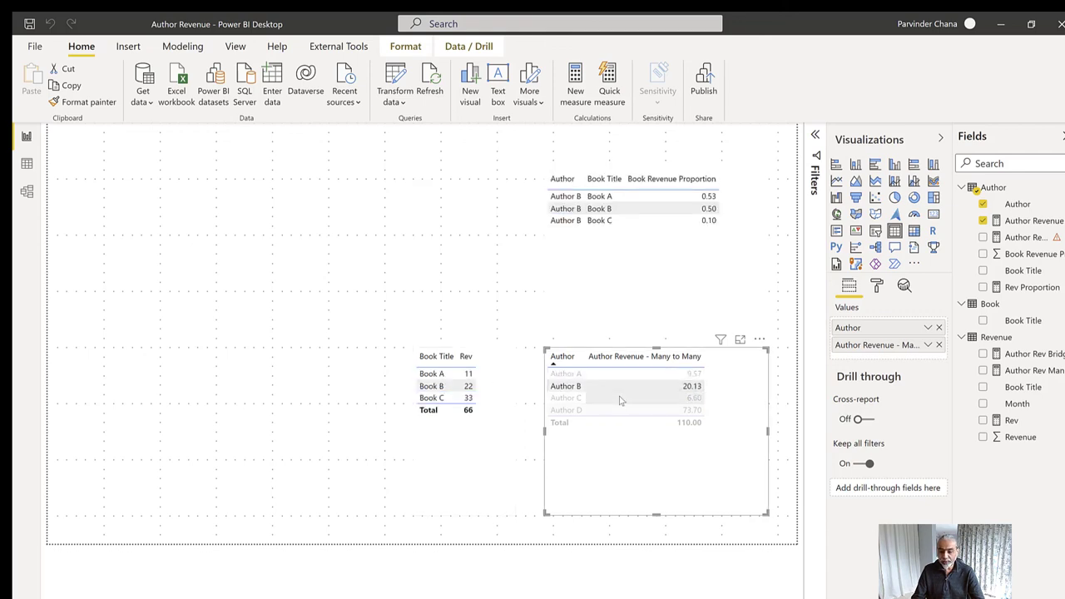
click(620, 397)
click(30, 191)
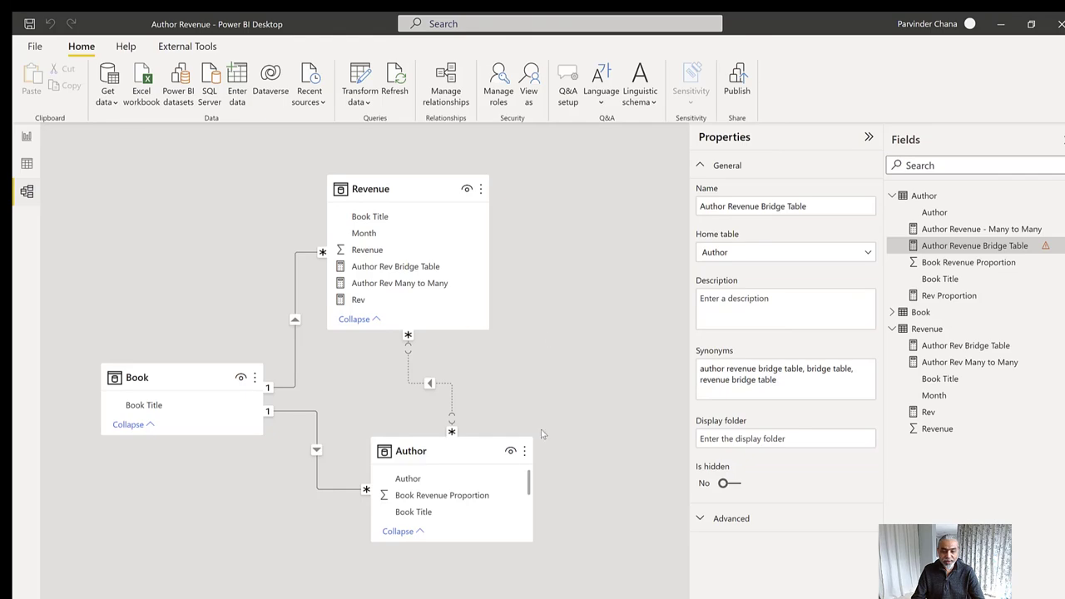